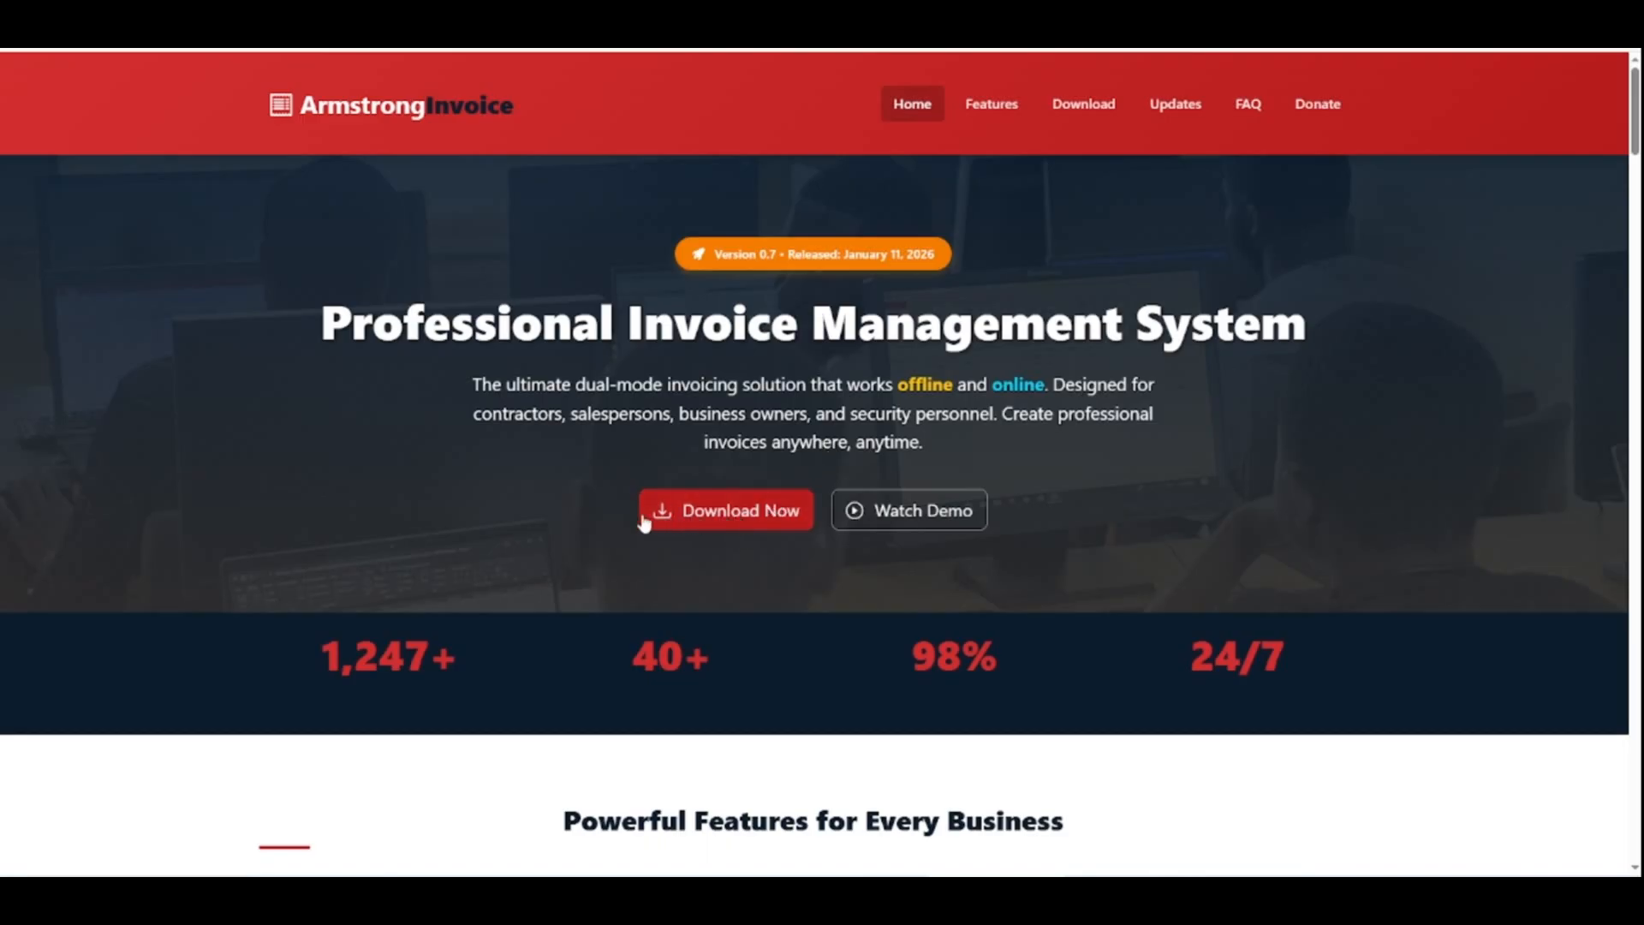
# Download the offline version 0.7 of the Armstrong Invoice system from its website
pyautogui.click(767, 521)
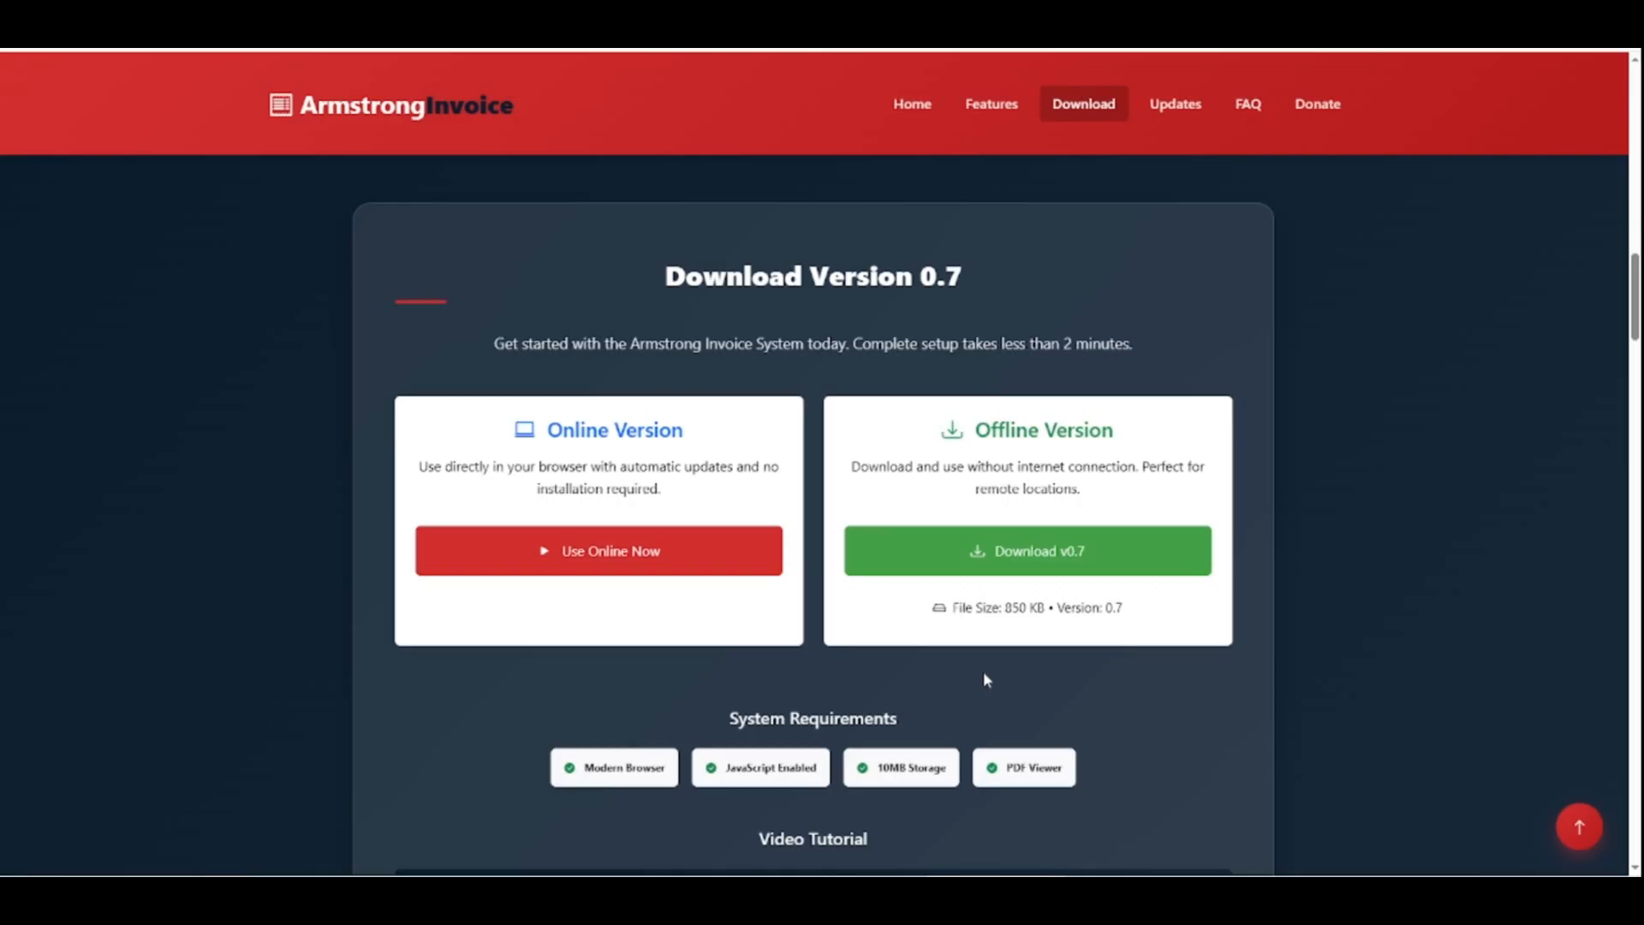
pyautogui.click(1006, 560)
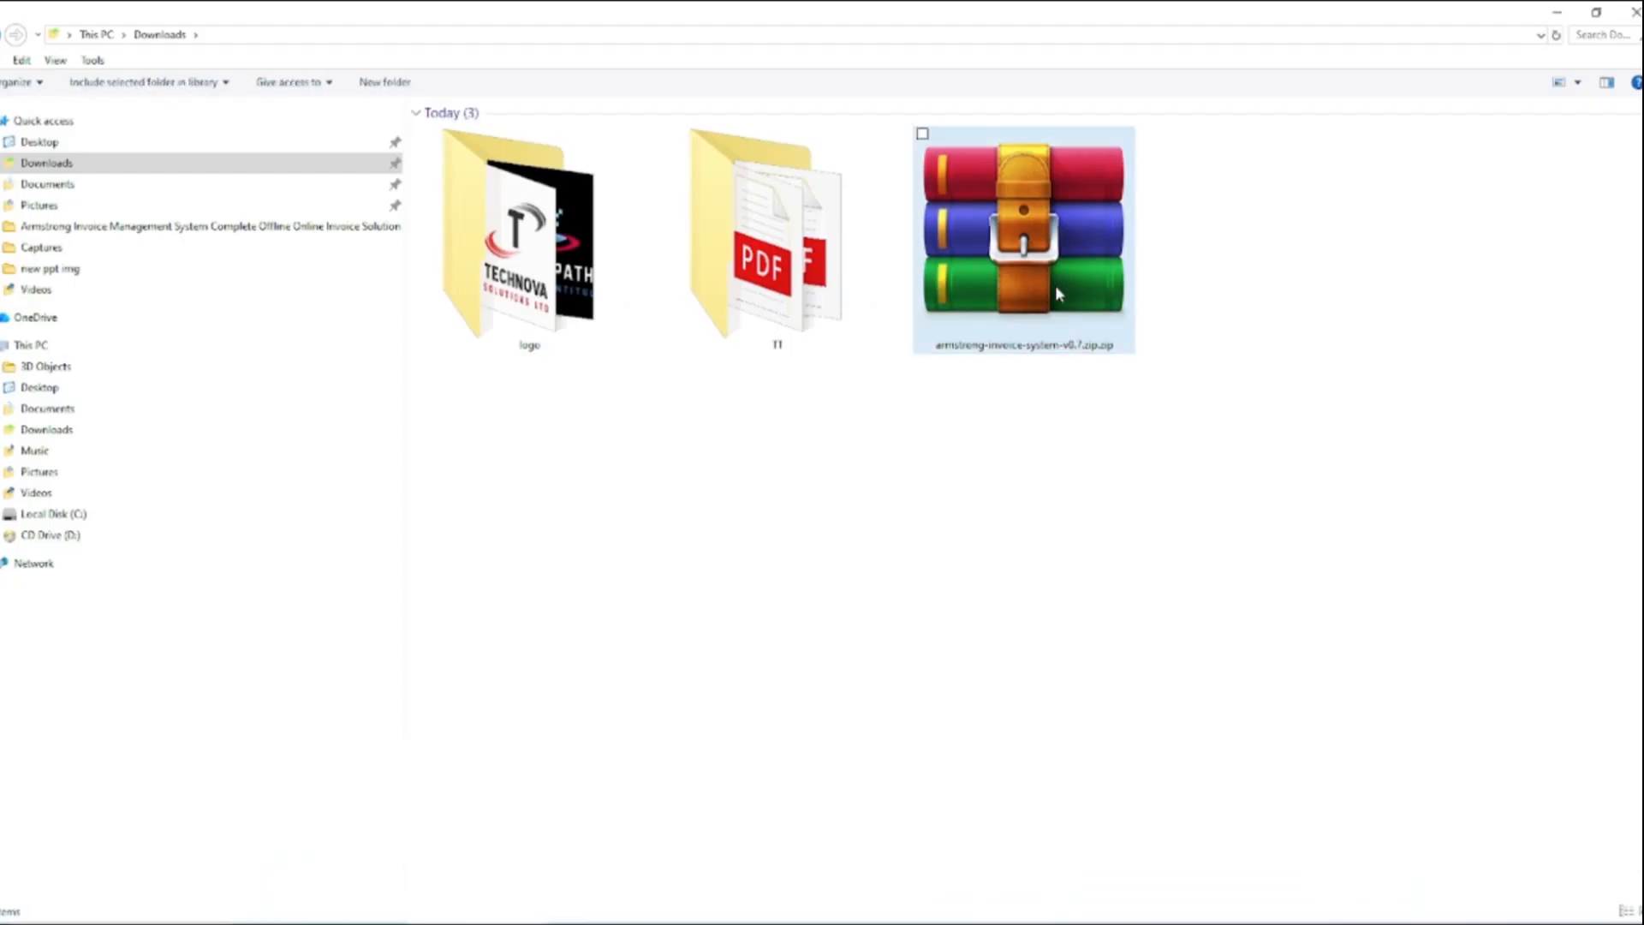
pyautogui.click(1055, 285)
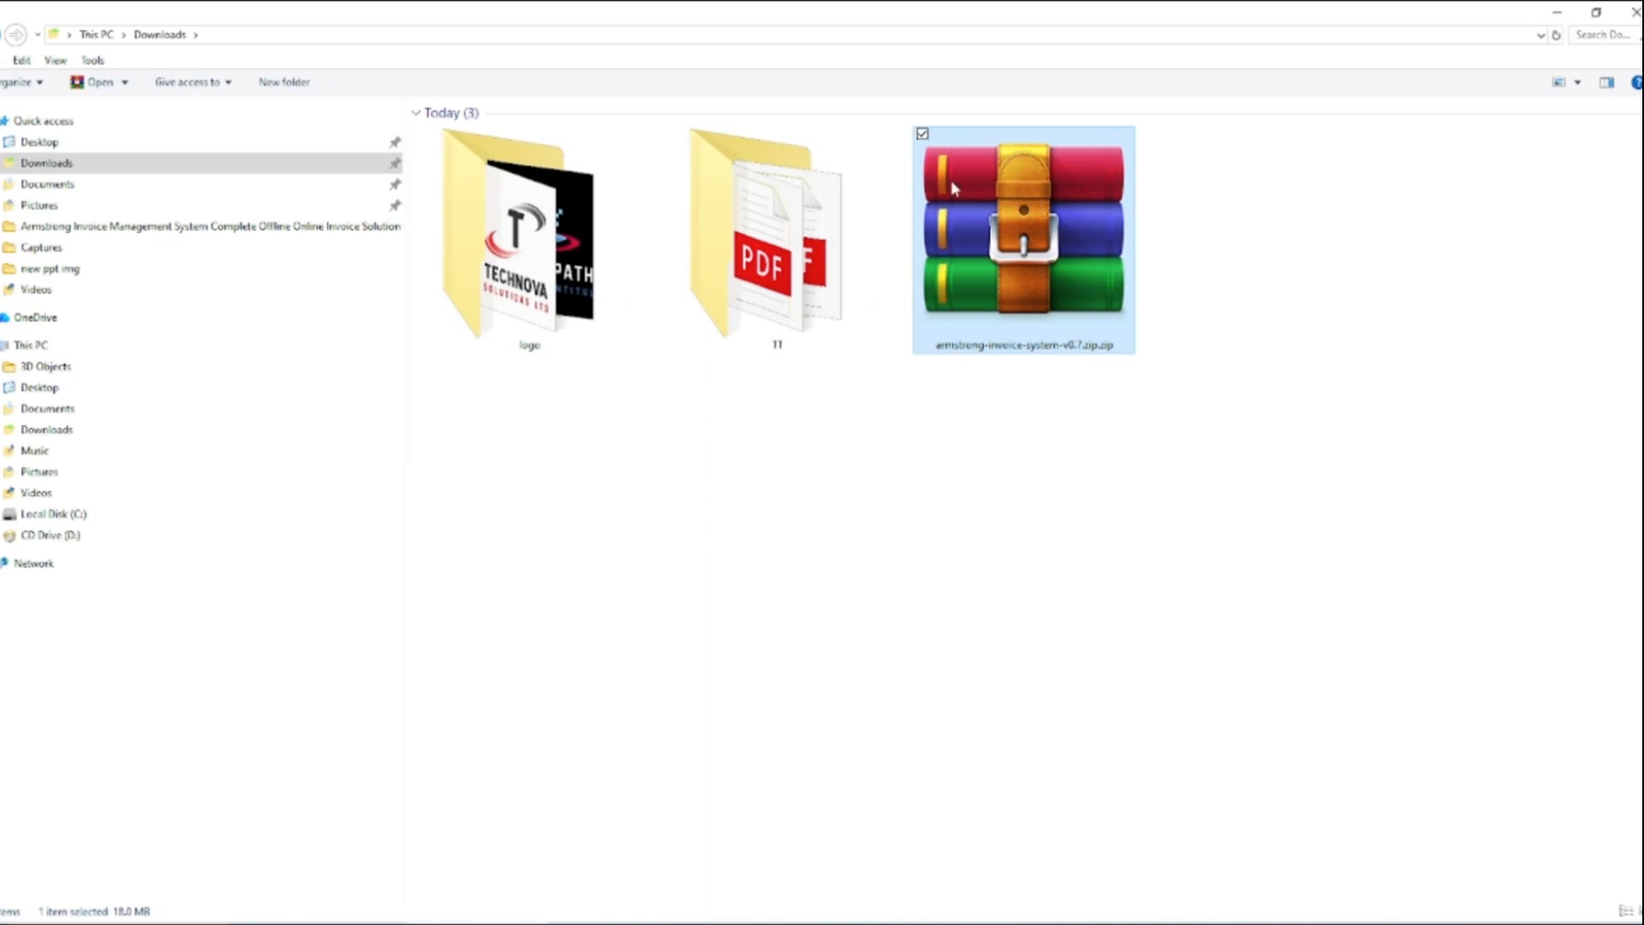
pyautogui.click(1132, 473)
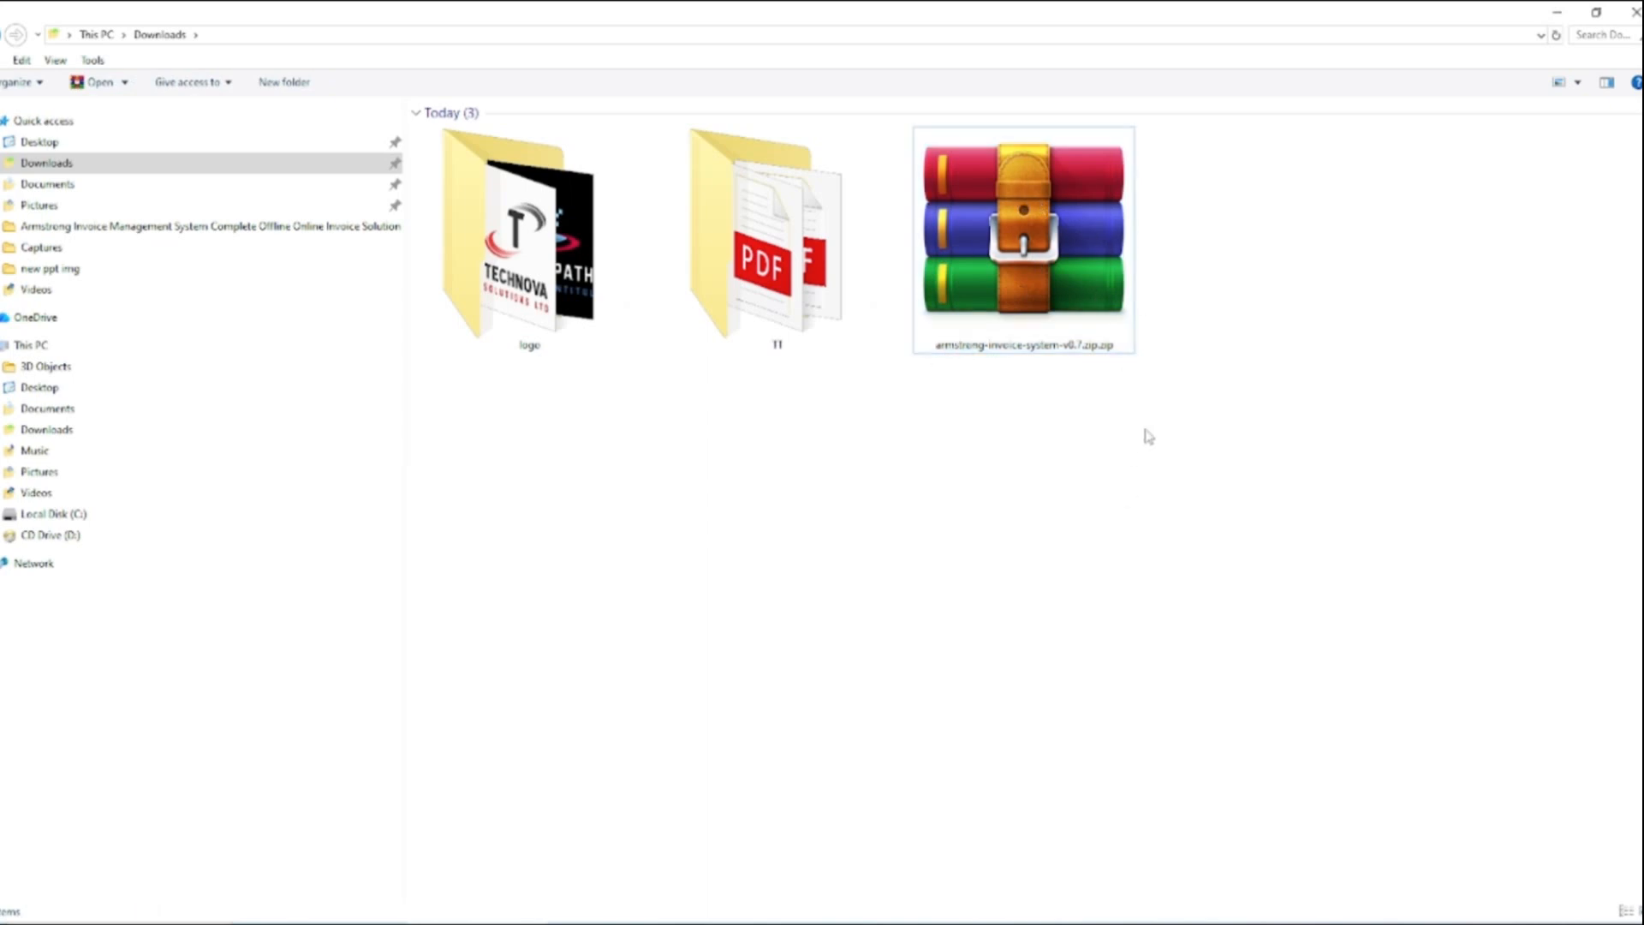
pyautogui.click(1018, 255)
pyautogui.click(1070, 382)
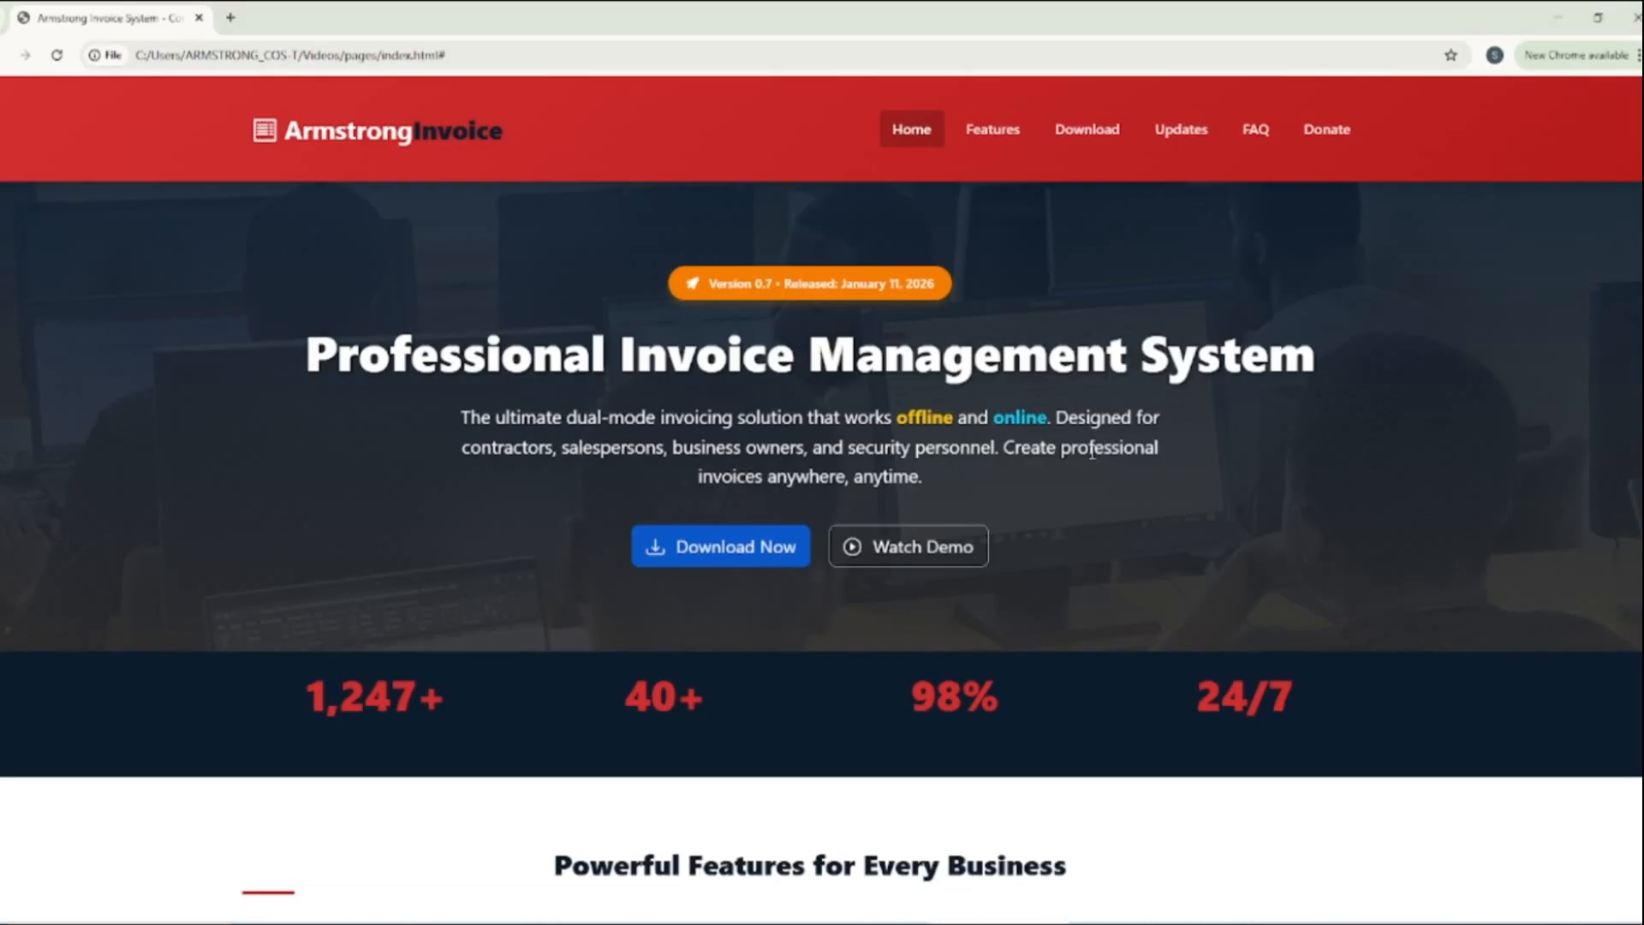
pyautogui.click(711, 539)
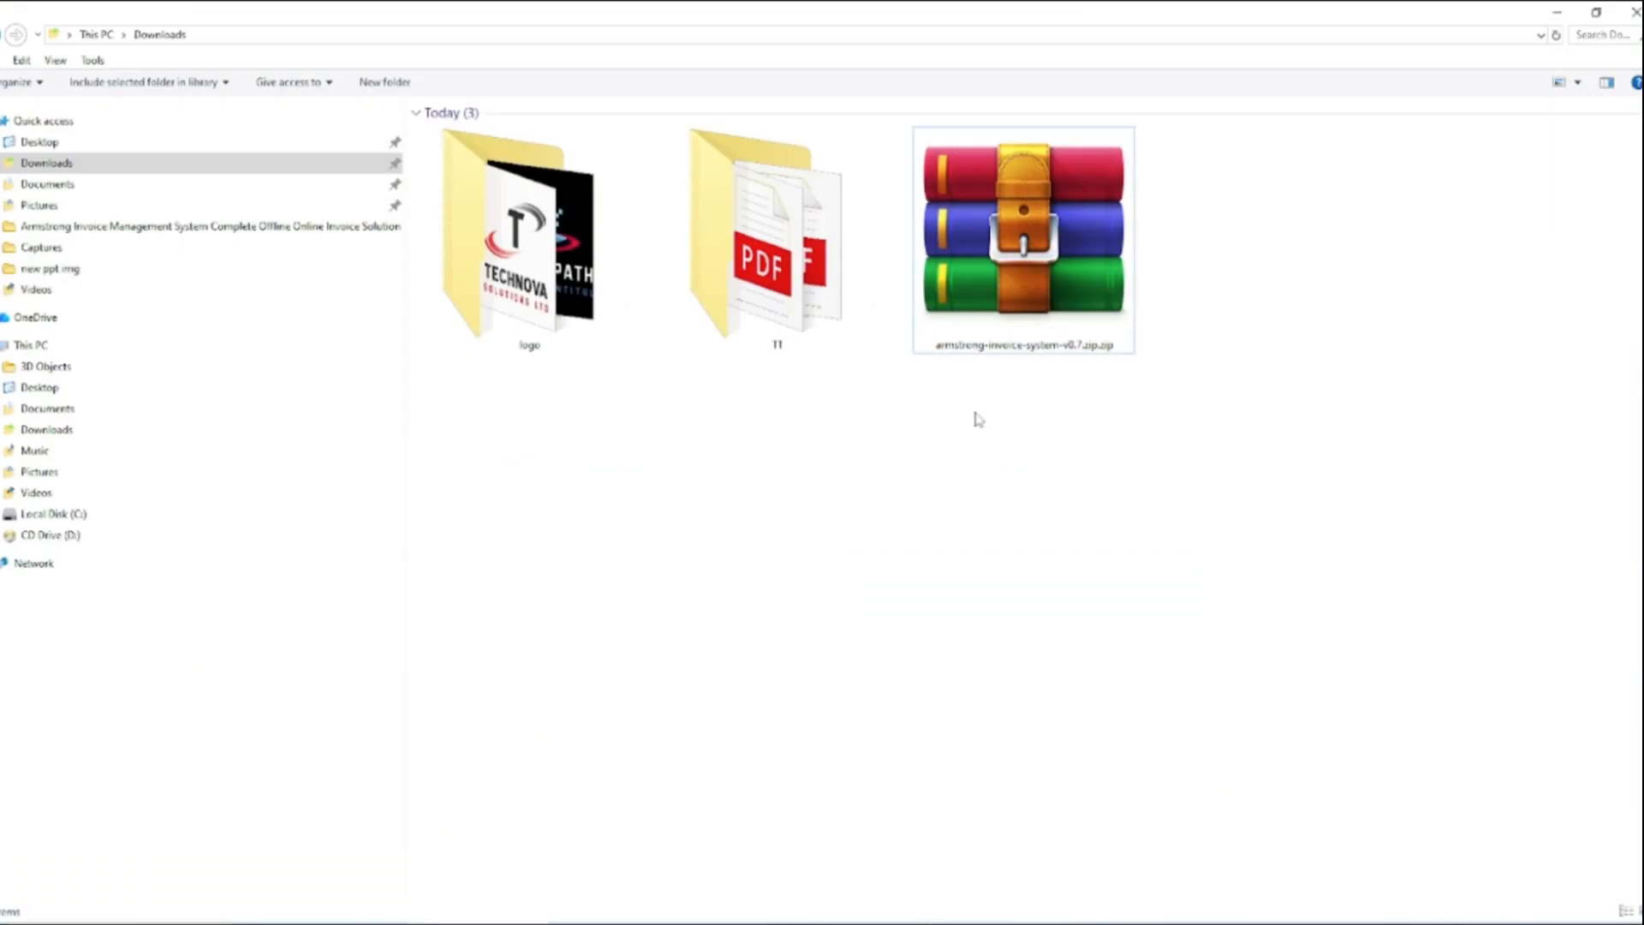
# Extract the downloaded armstrong-invoice-system-v0.7 archive into the proposed folder inside Downloads
pyautogui.rightClick(1019, 217)
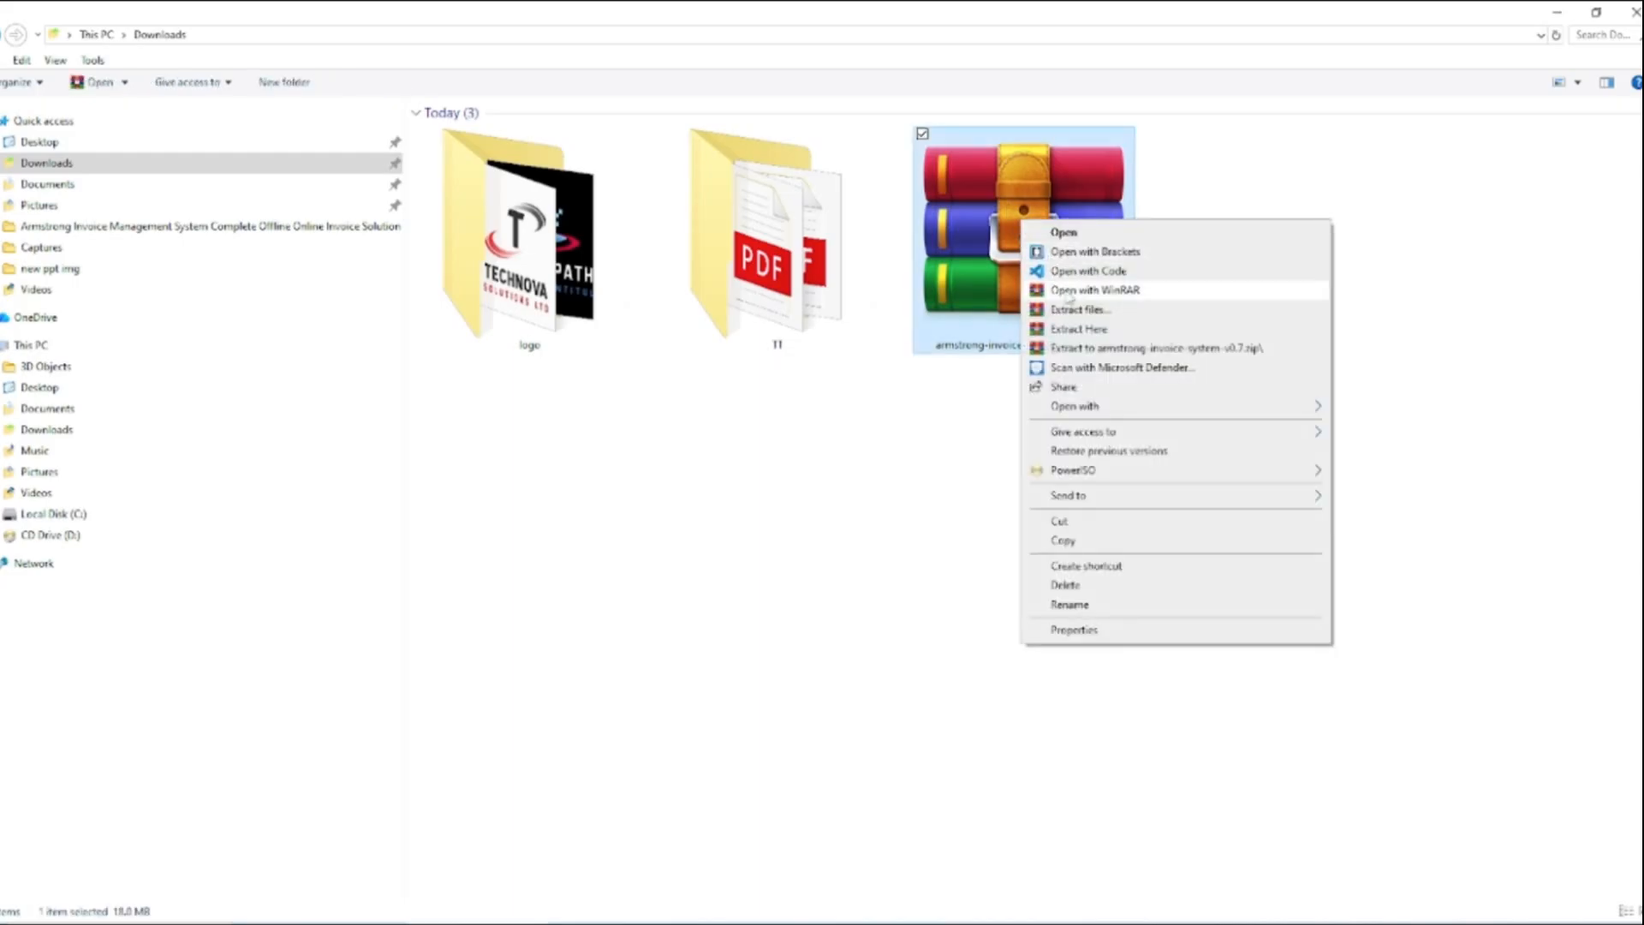
pyautogui.click(1083, 310)
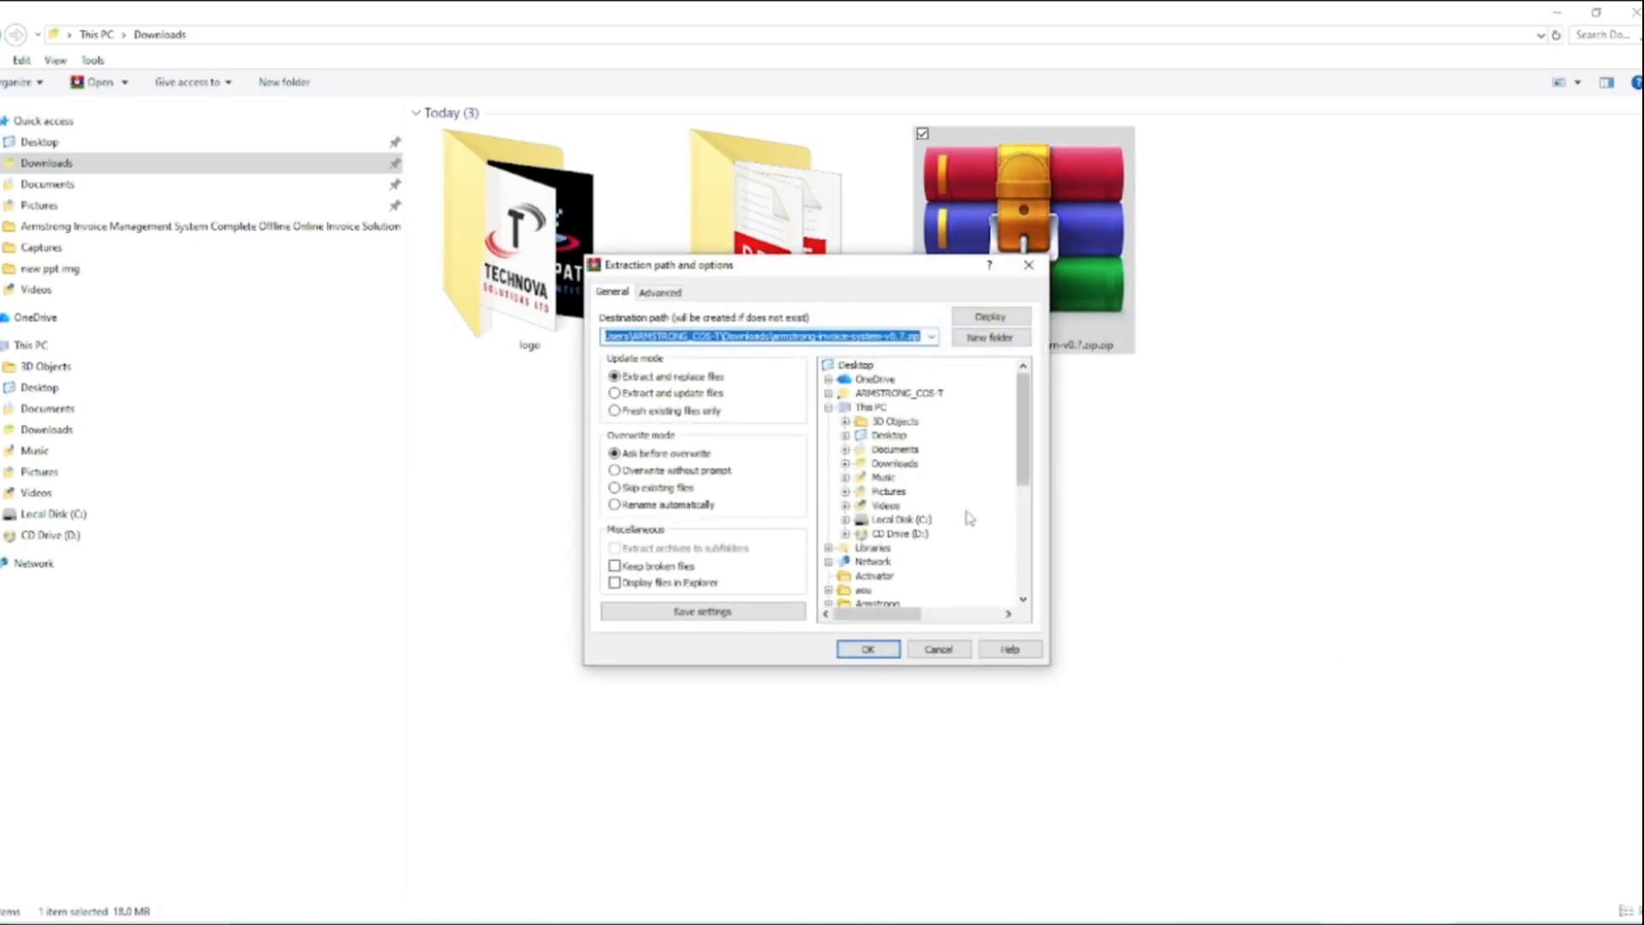
pyautogui.click(867, 649)
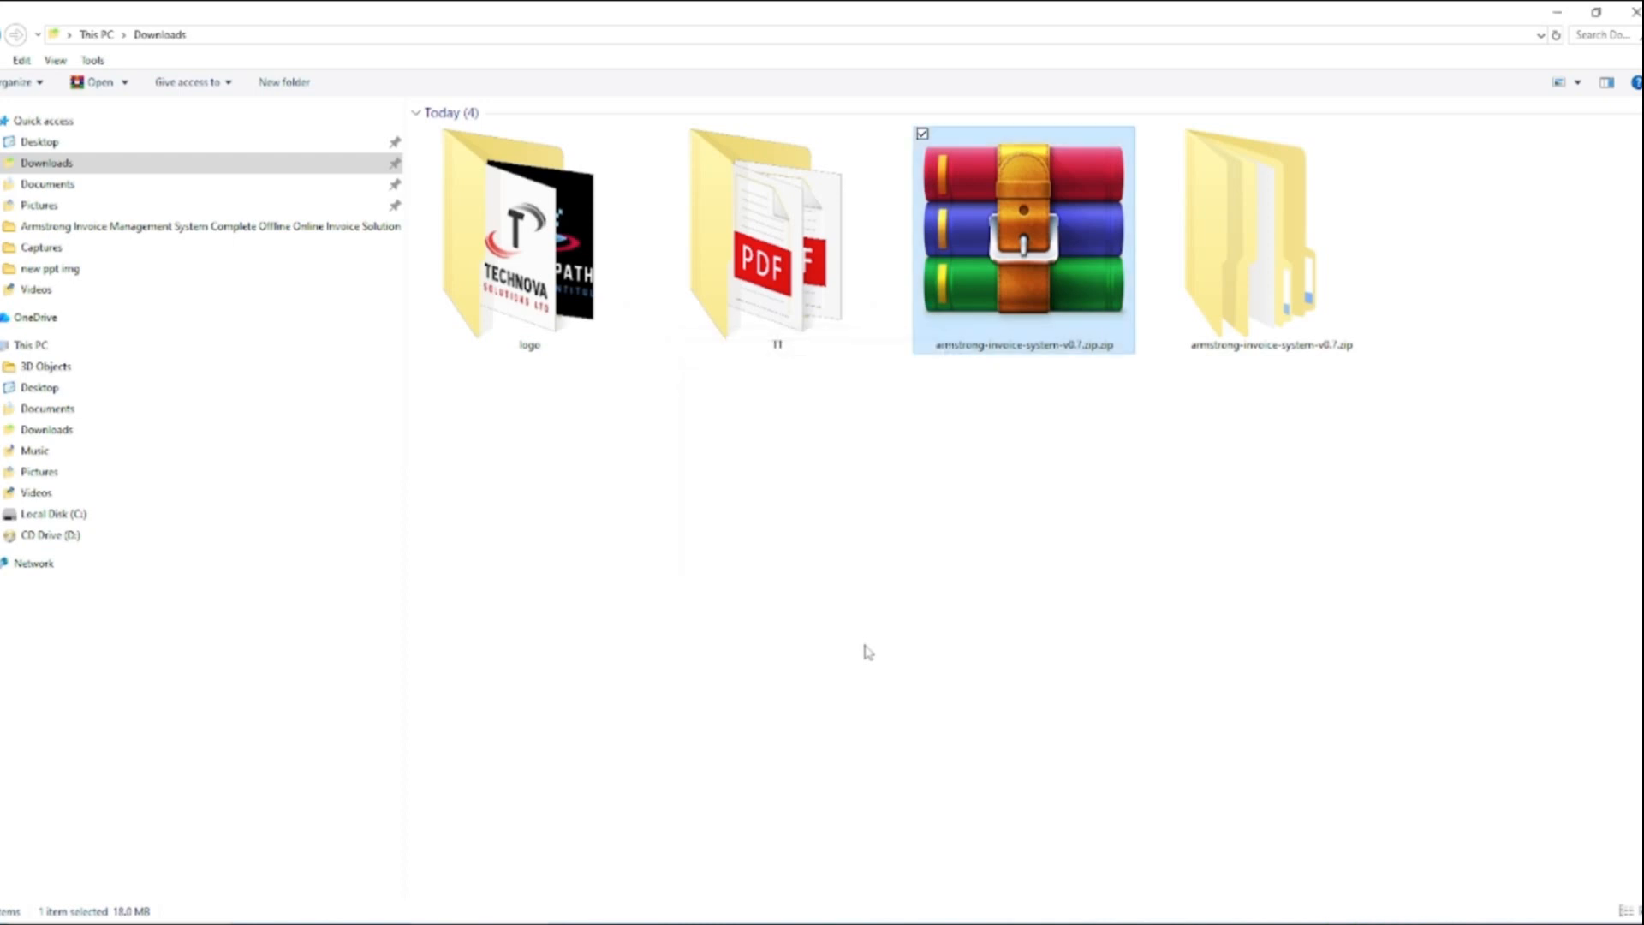
# Move all folders and index.html from the nested armstrong-invoice-system-v0.7.zip folder up into its parent folder of the same name
pyautogui.click(1259, 247)
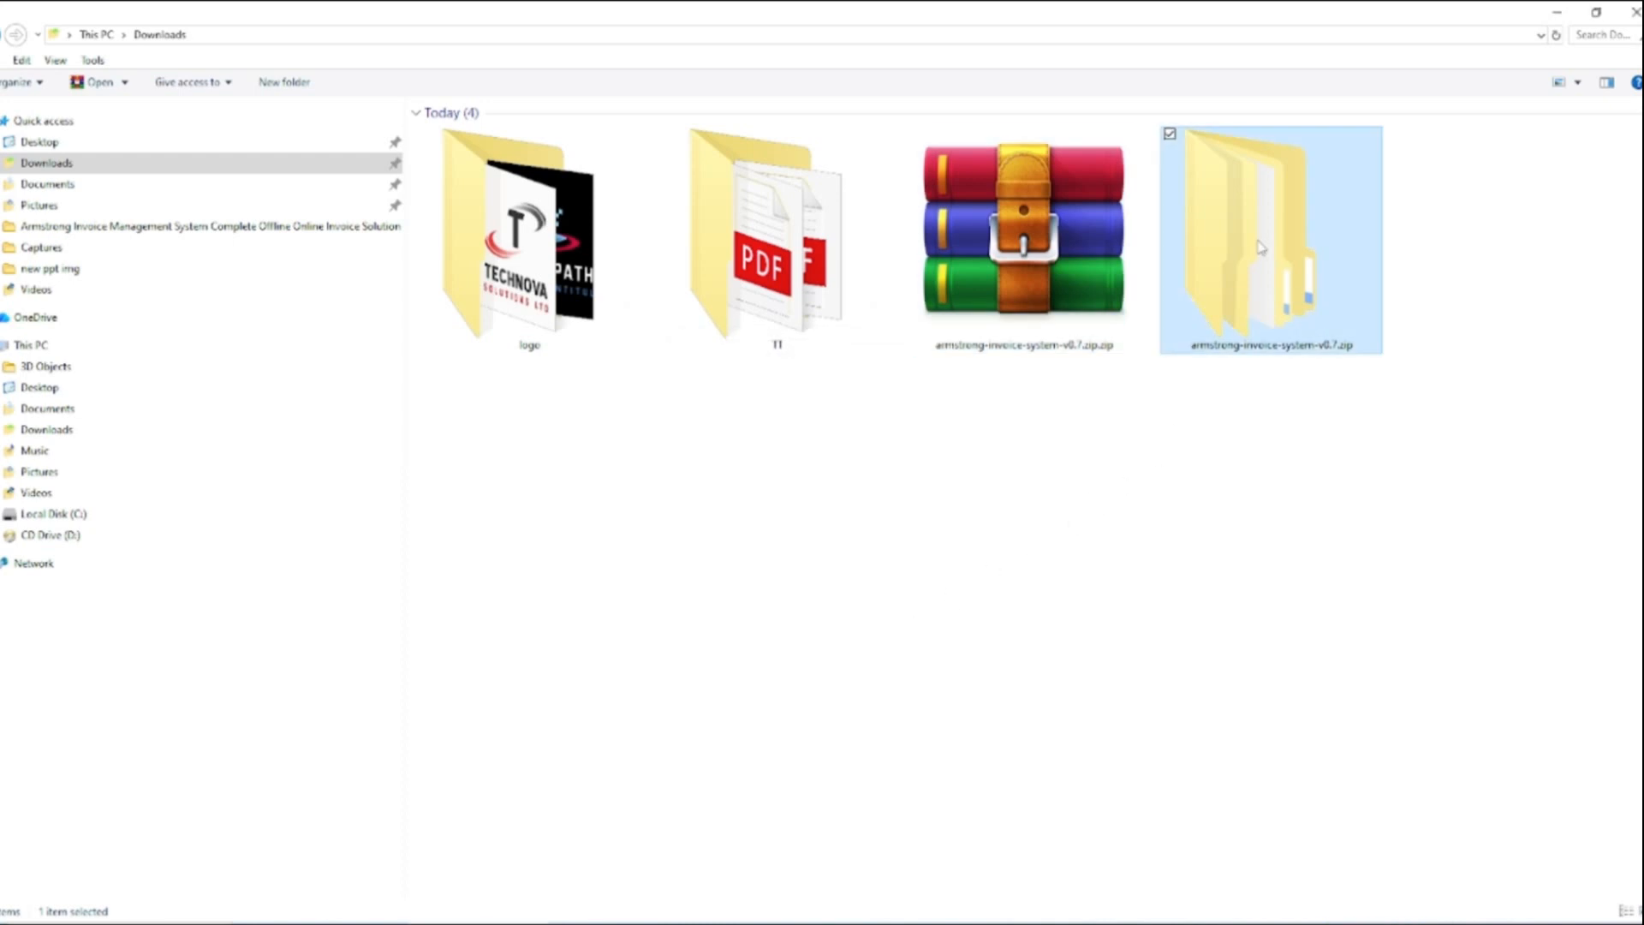
pyautogui.doubleClick(1242, 274)
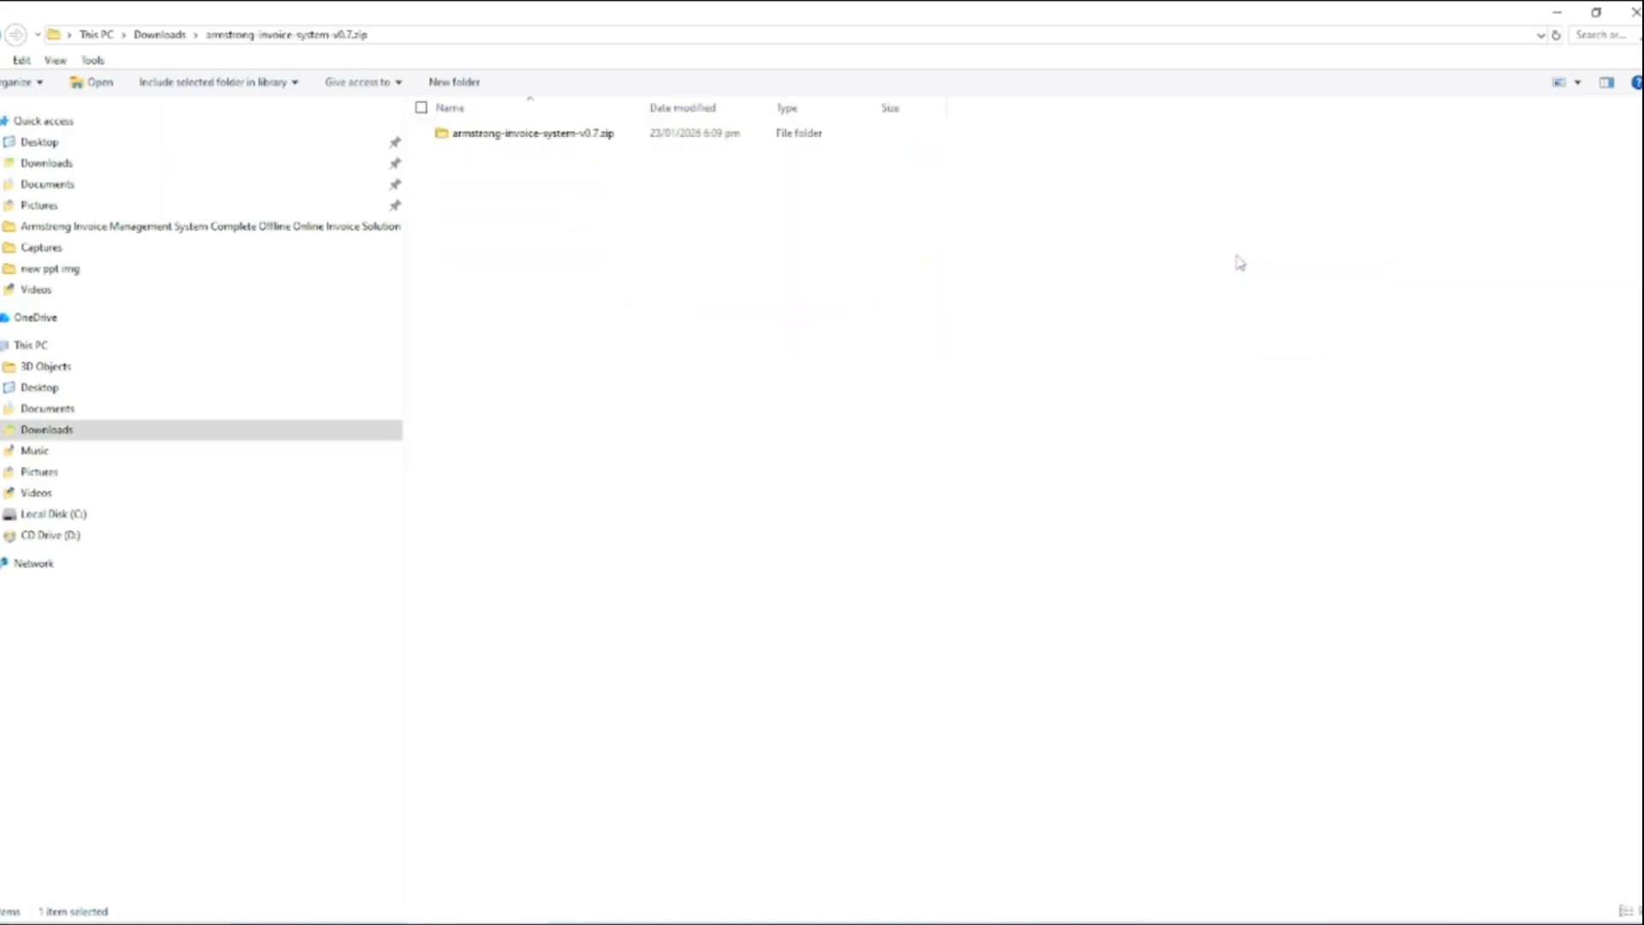
pyautogui.doubleClick(499, 134)
pyautogui.moveTo(520, 348); pyautogui.dragTo(441, 129)
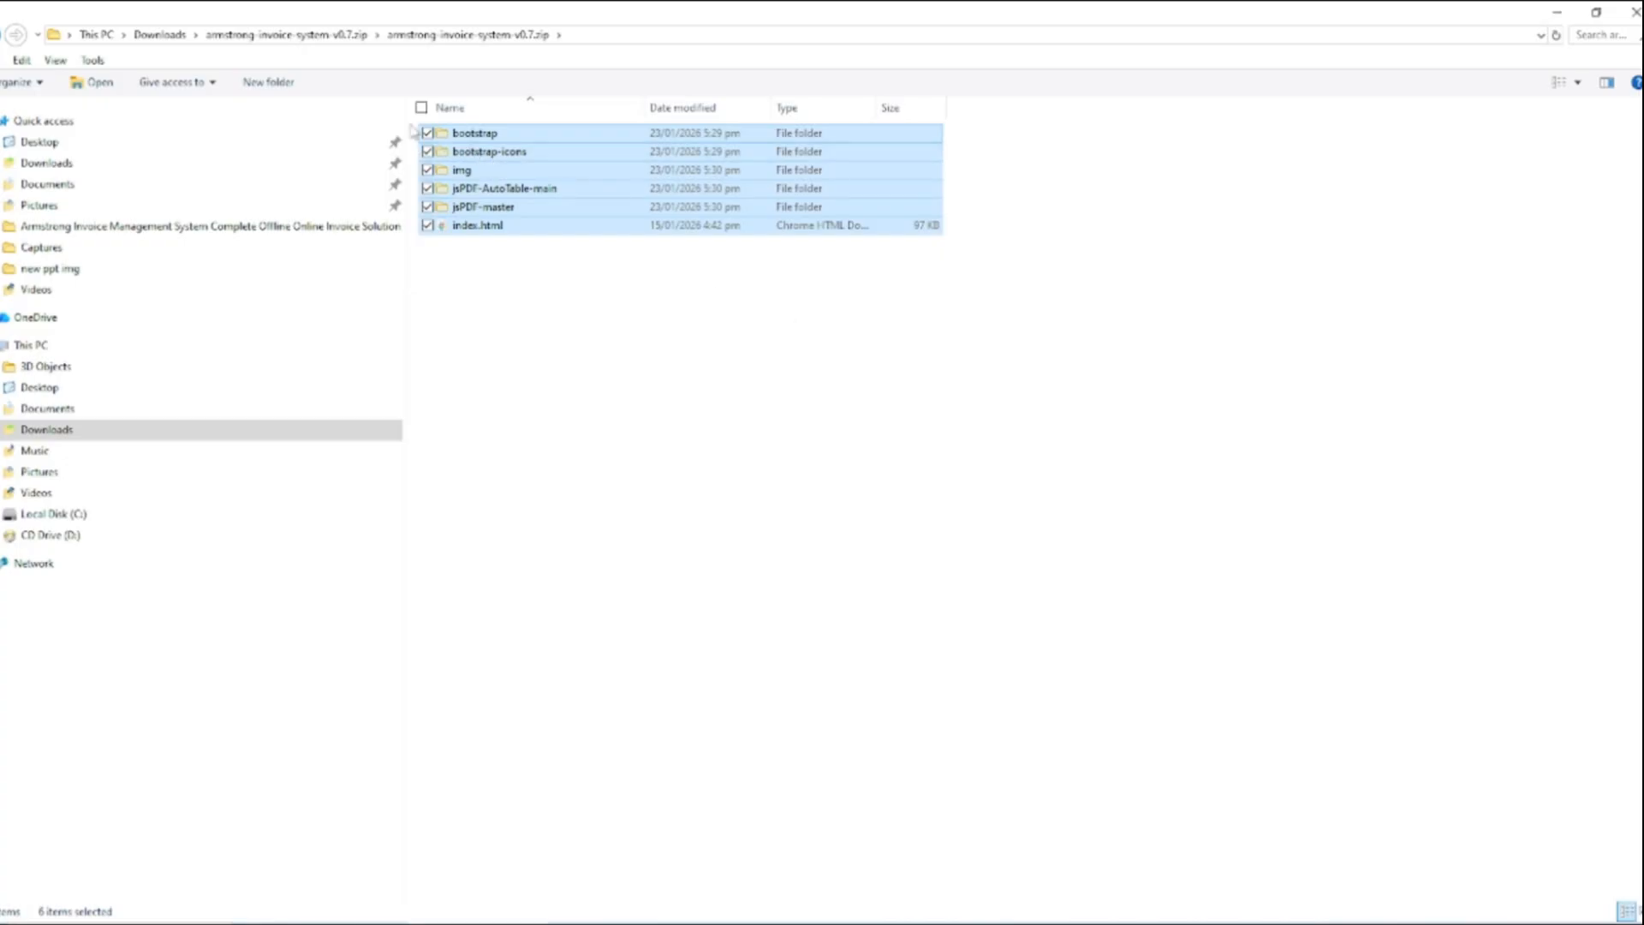
pyautogui.rightClick(459, 147)
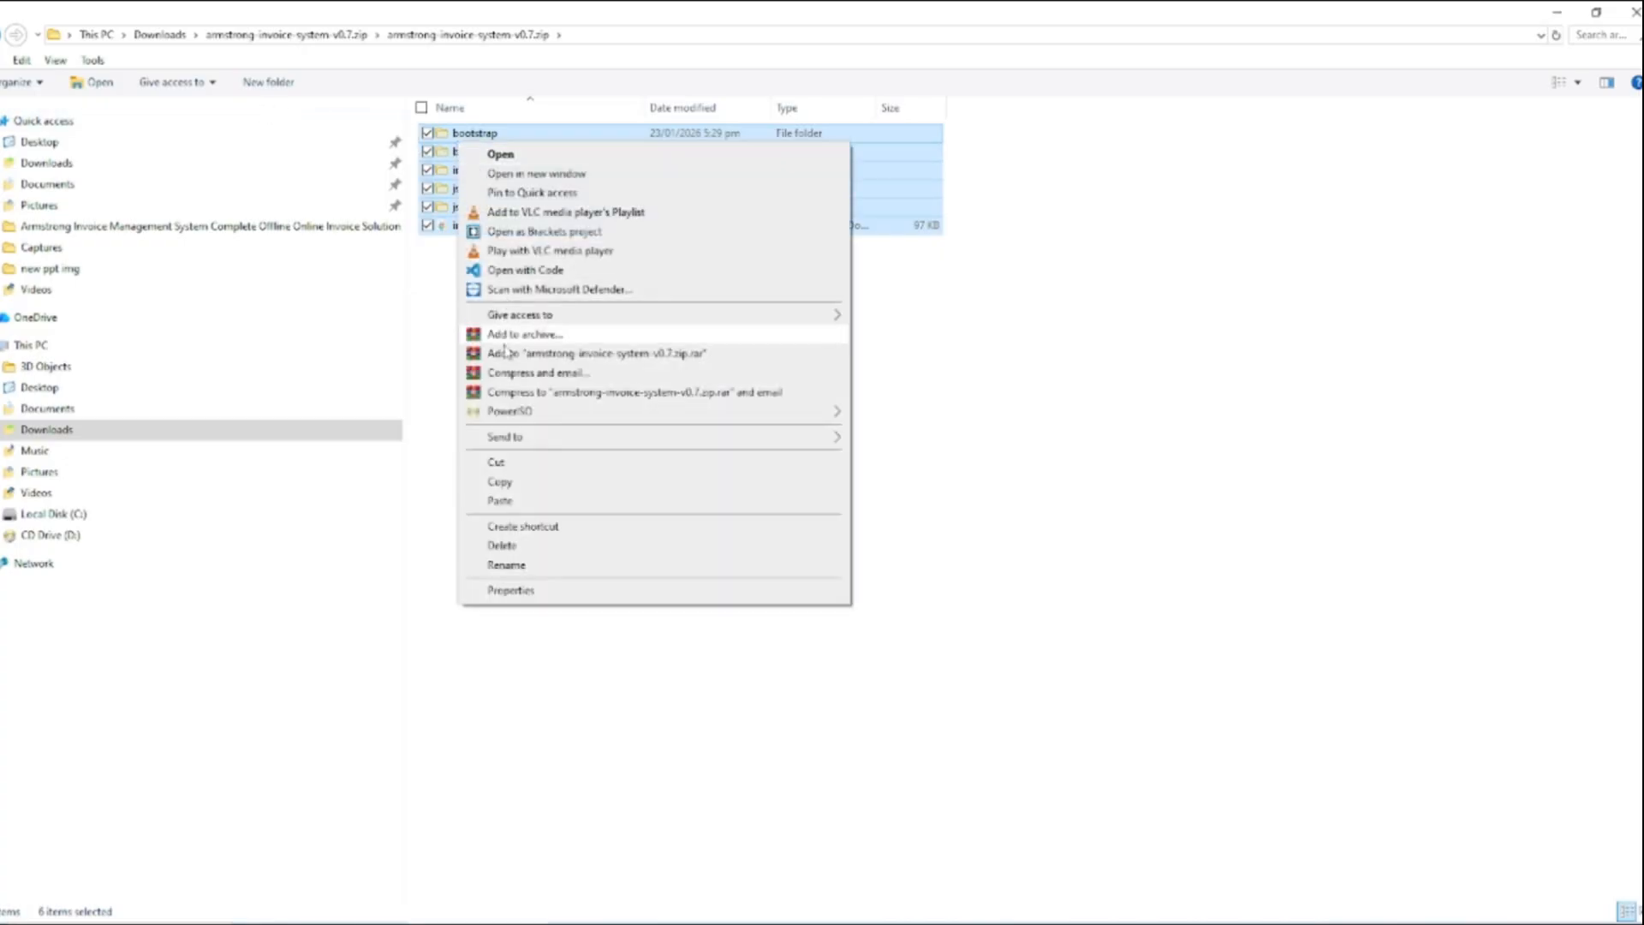
pyautogui.click(510, 464)
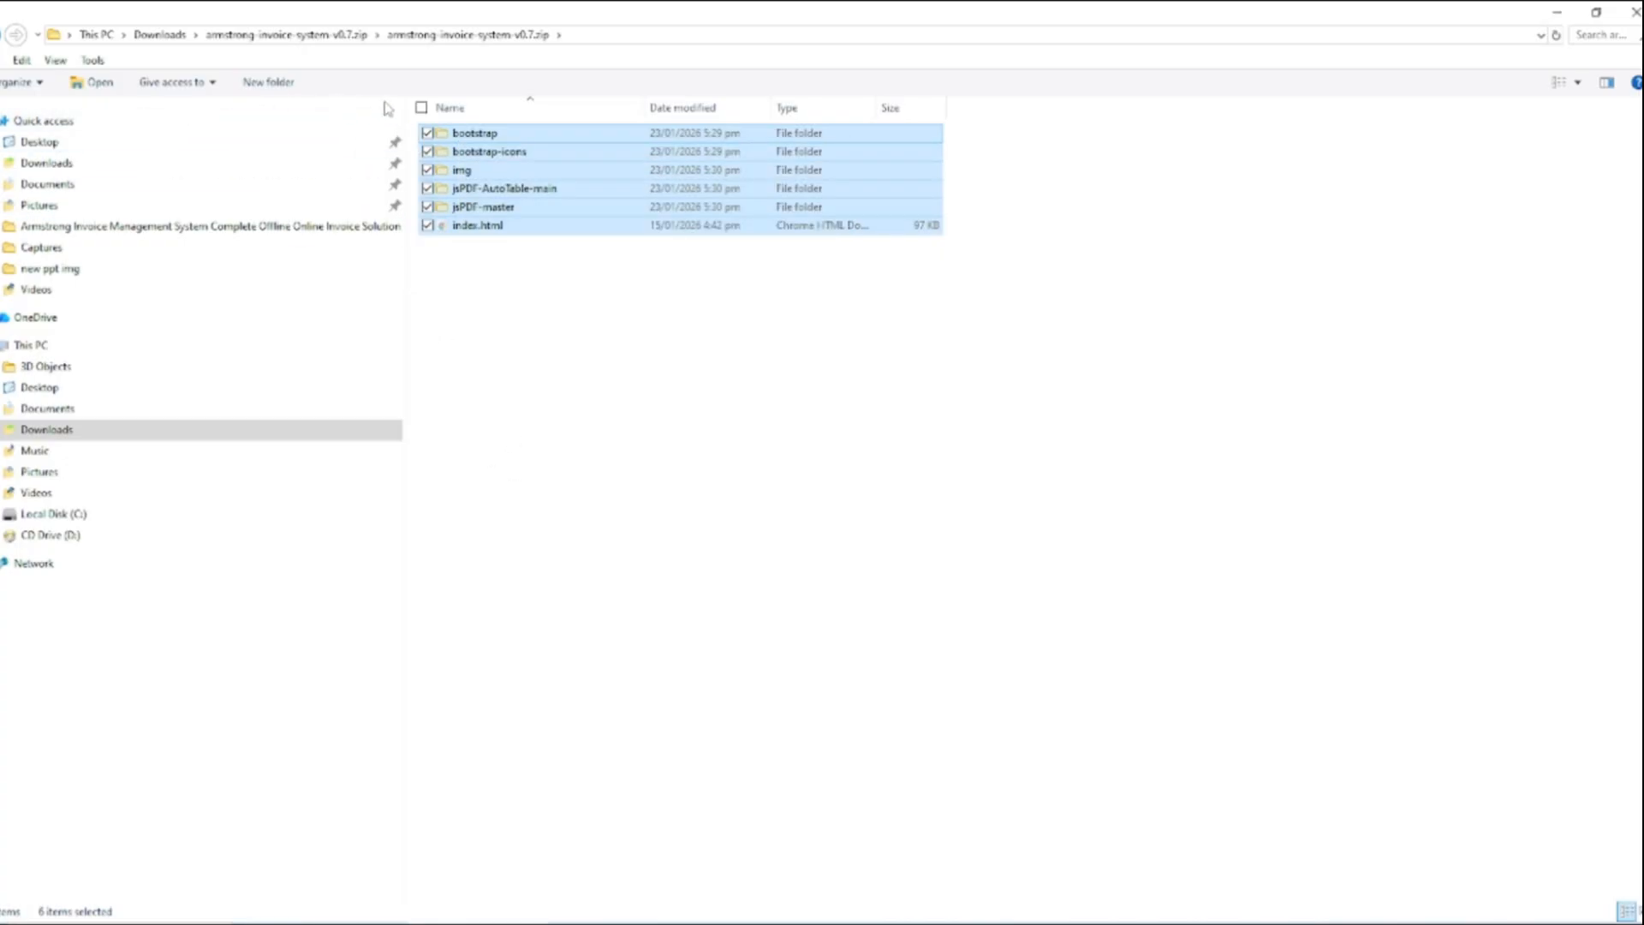
pyautogui.hotkey('alt', 'Up')
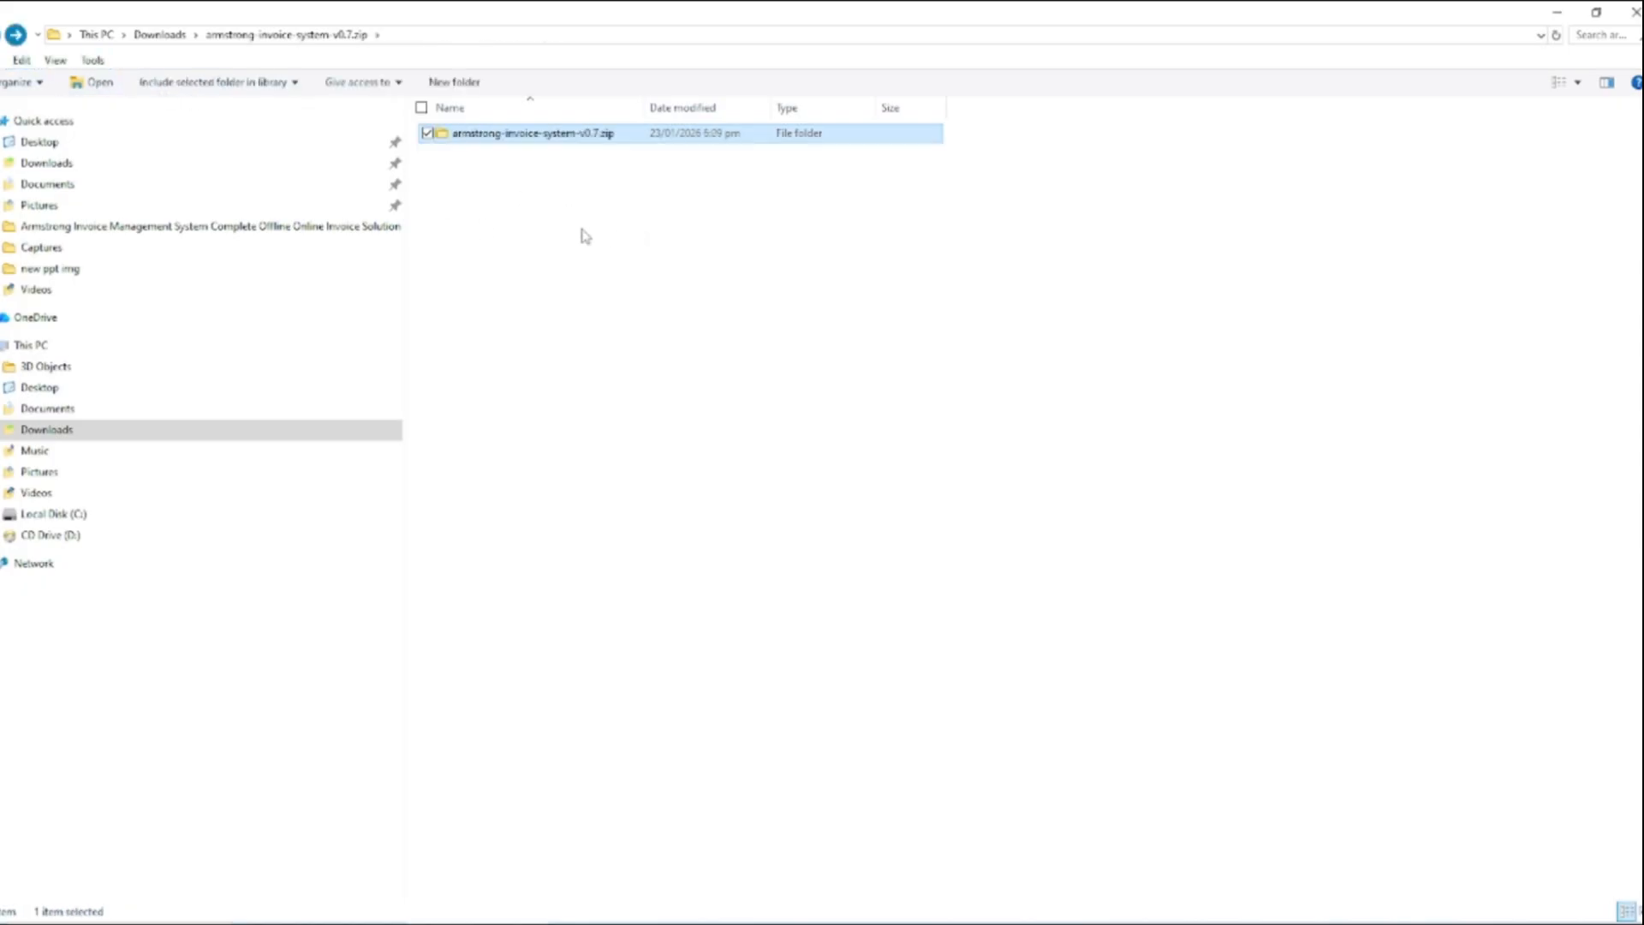
pyautogui.rightClick(578, 231)
pyautogui.click(620, 353)
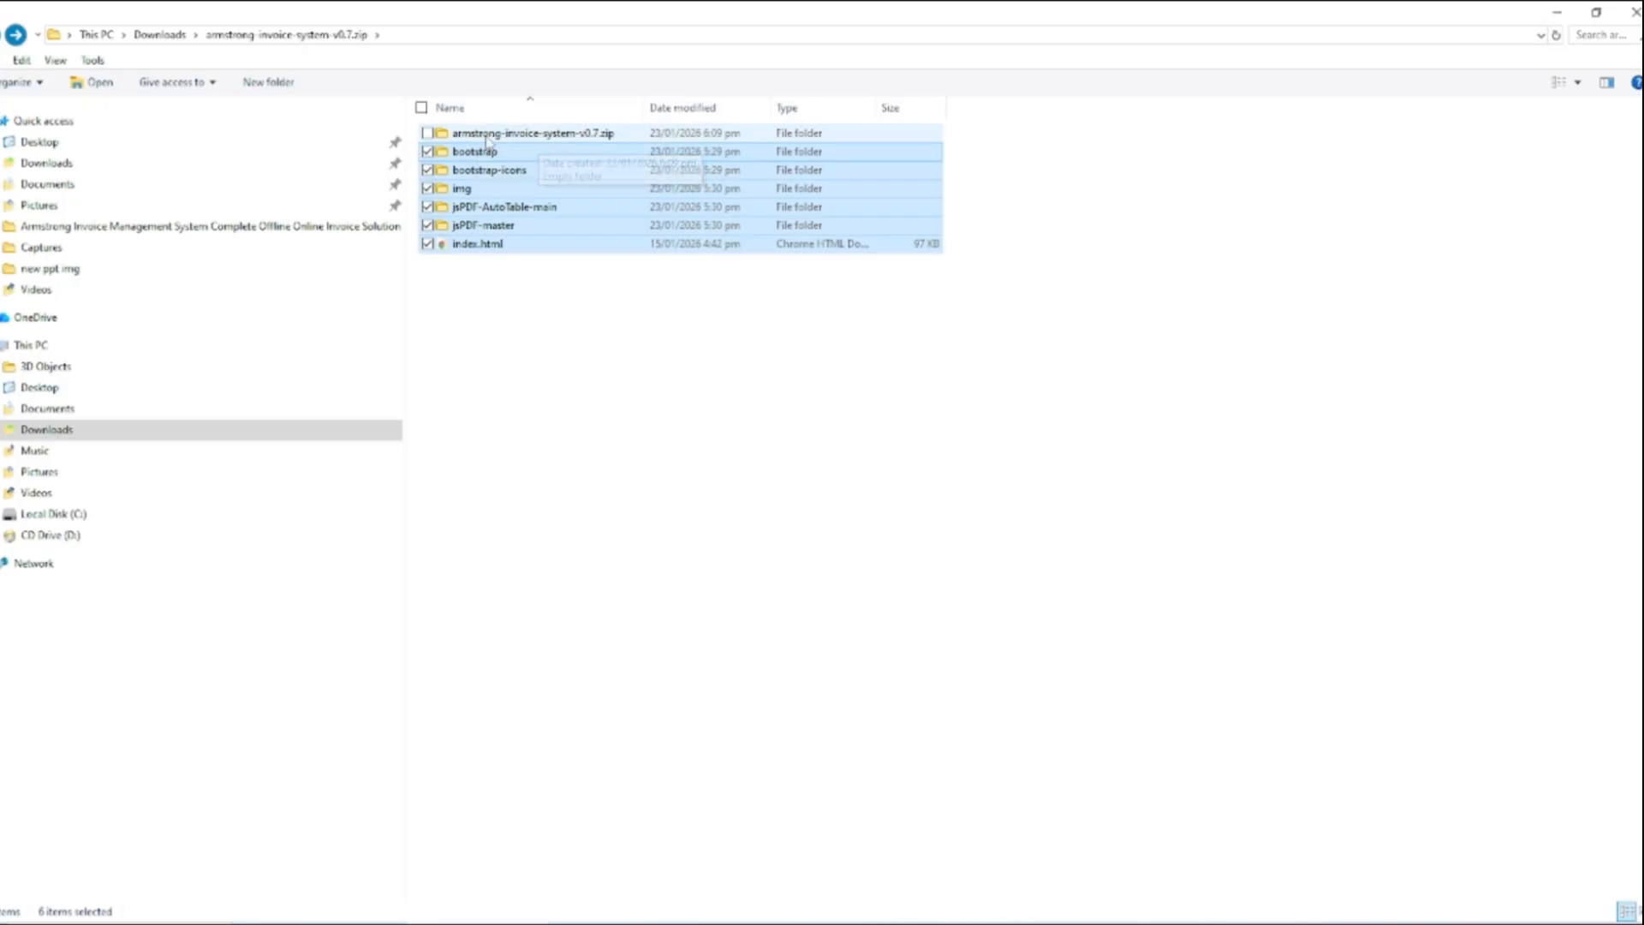
# Delete the emptied nested armstrong-invoice-system-v0.7.zip folder and open index.html in the browser
pyautogui.click(590, 141)
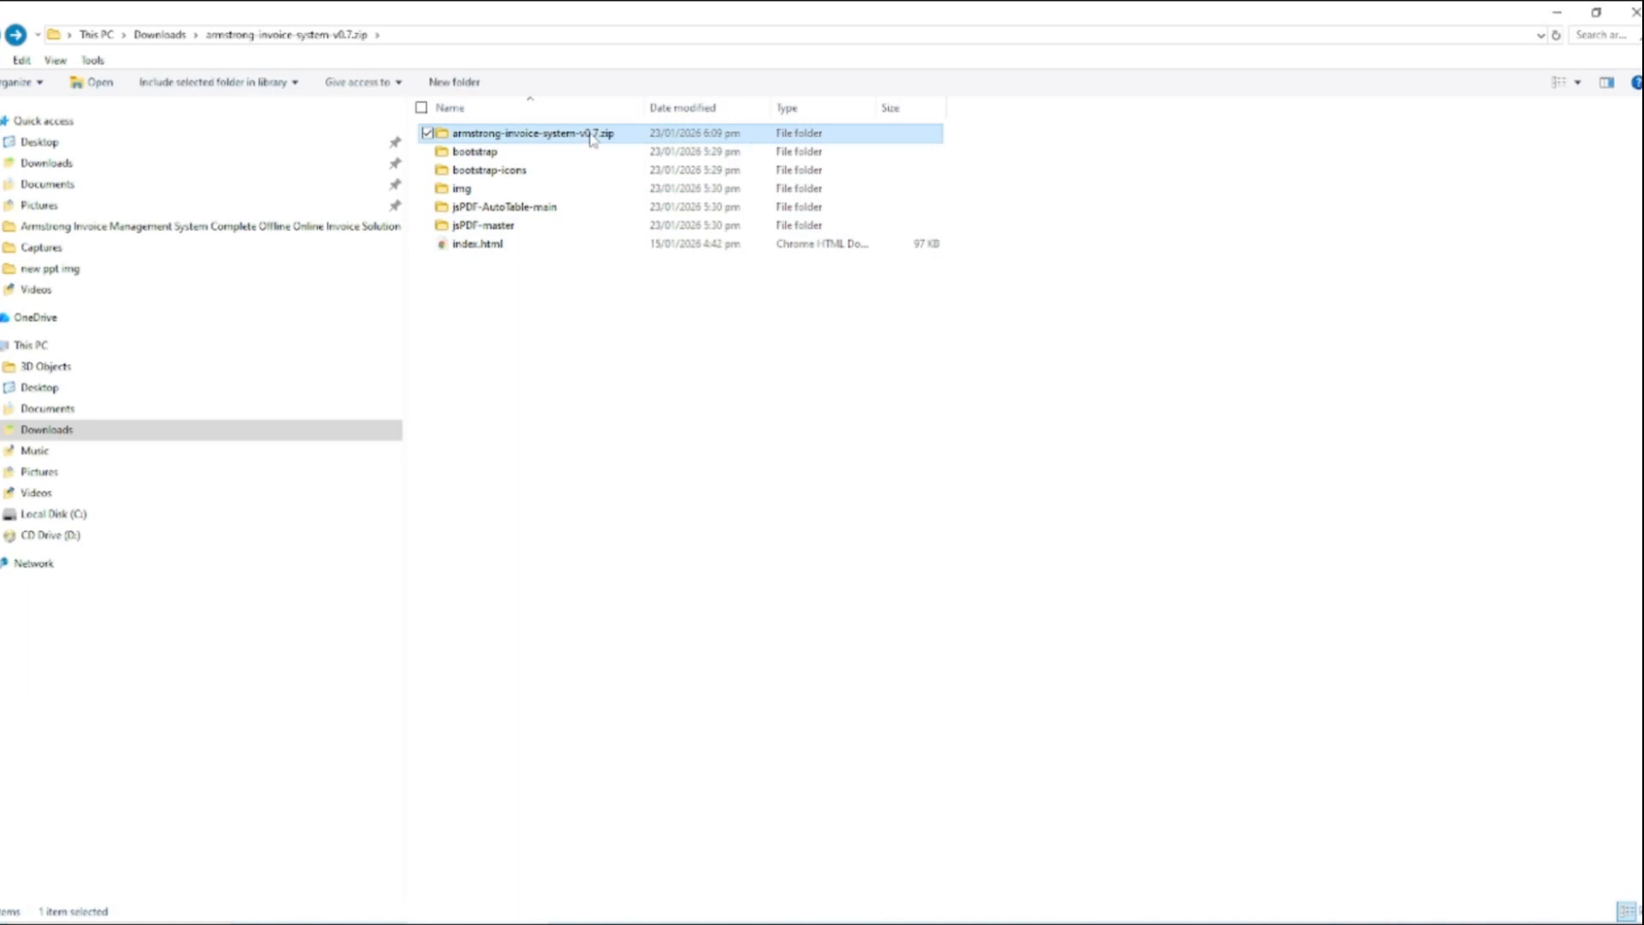
pyautogui.press('Delete')
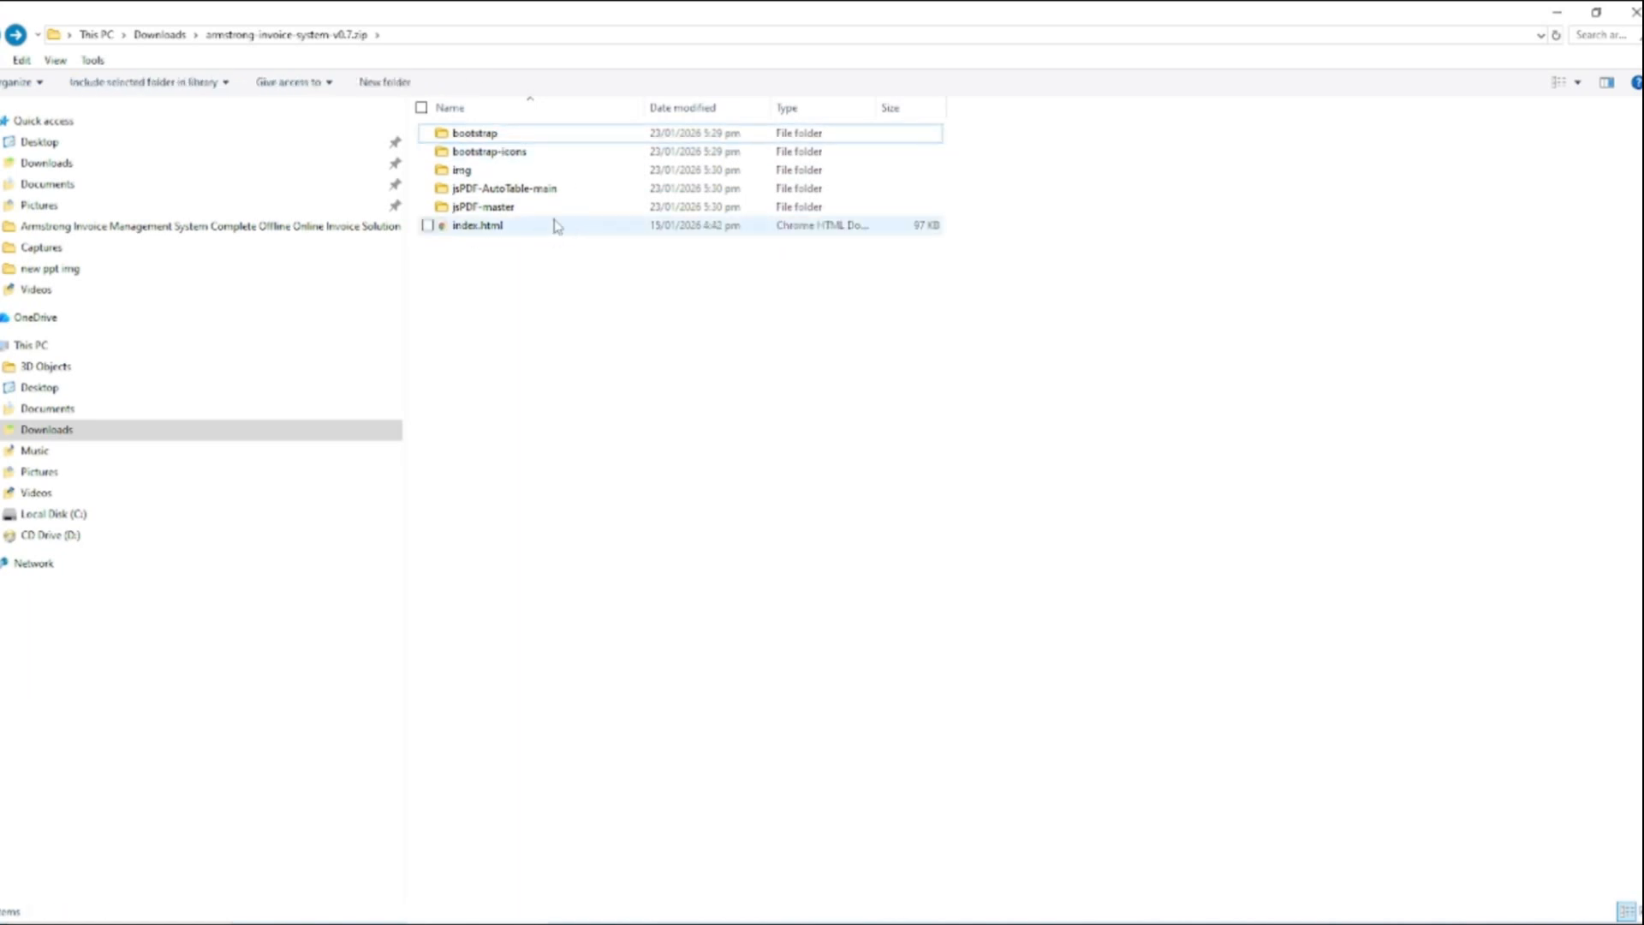
pyautogui.doubleClick(459, 228)
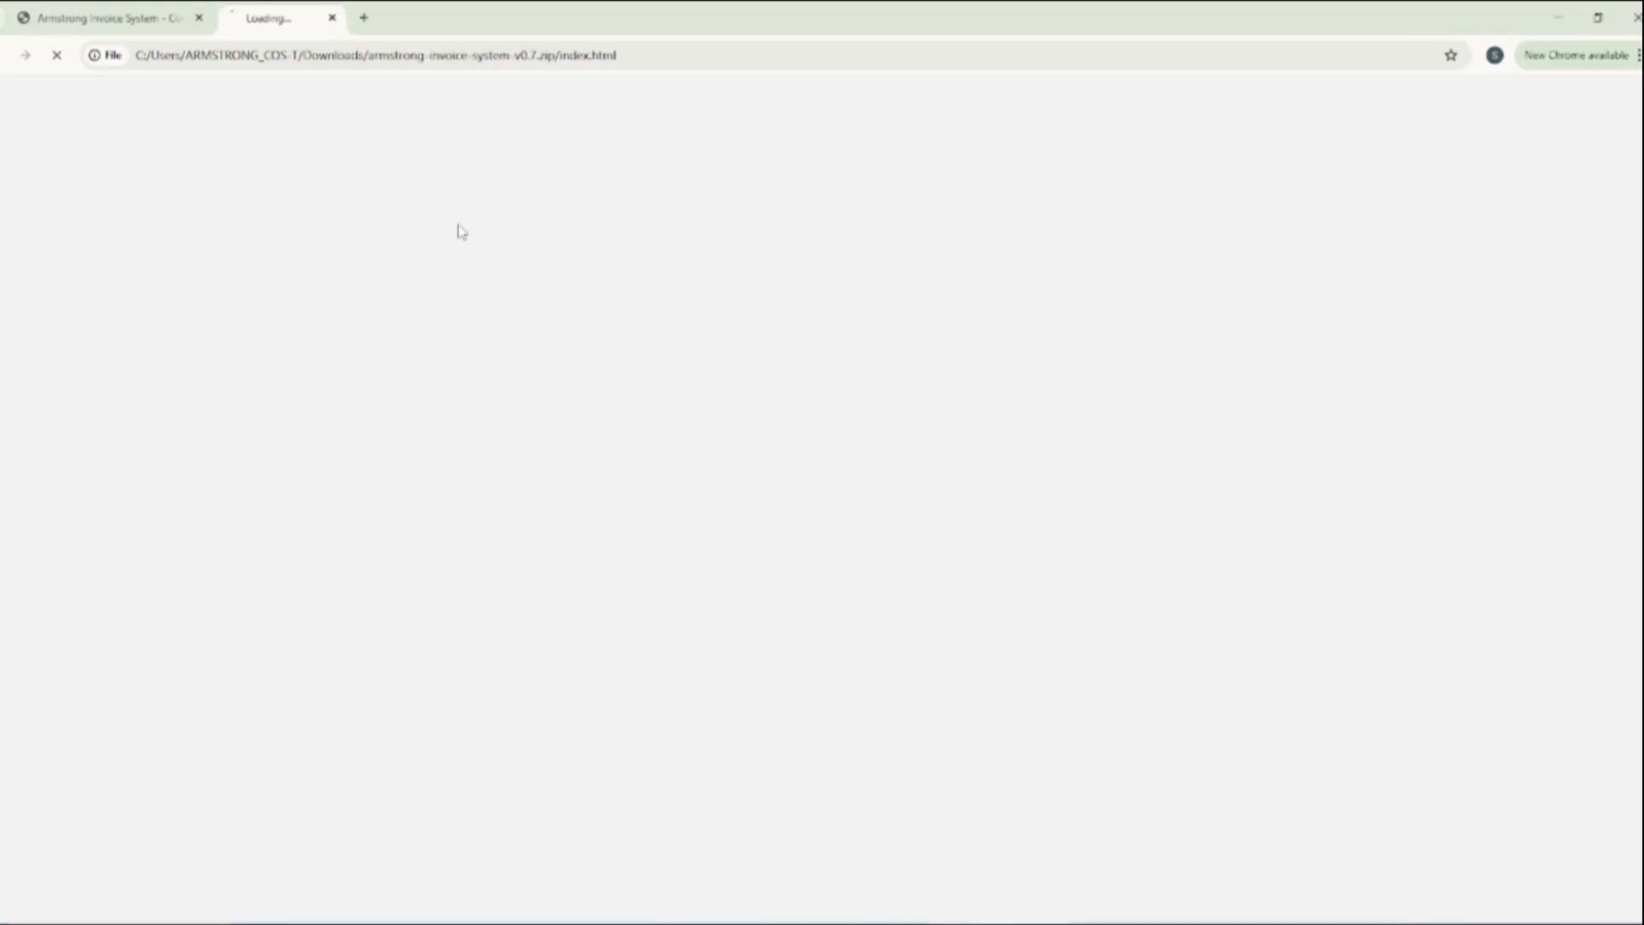
pyautogui.scroll(-15, 1118, 320)
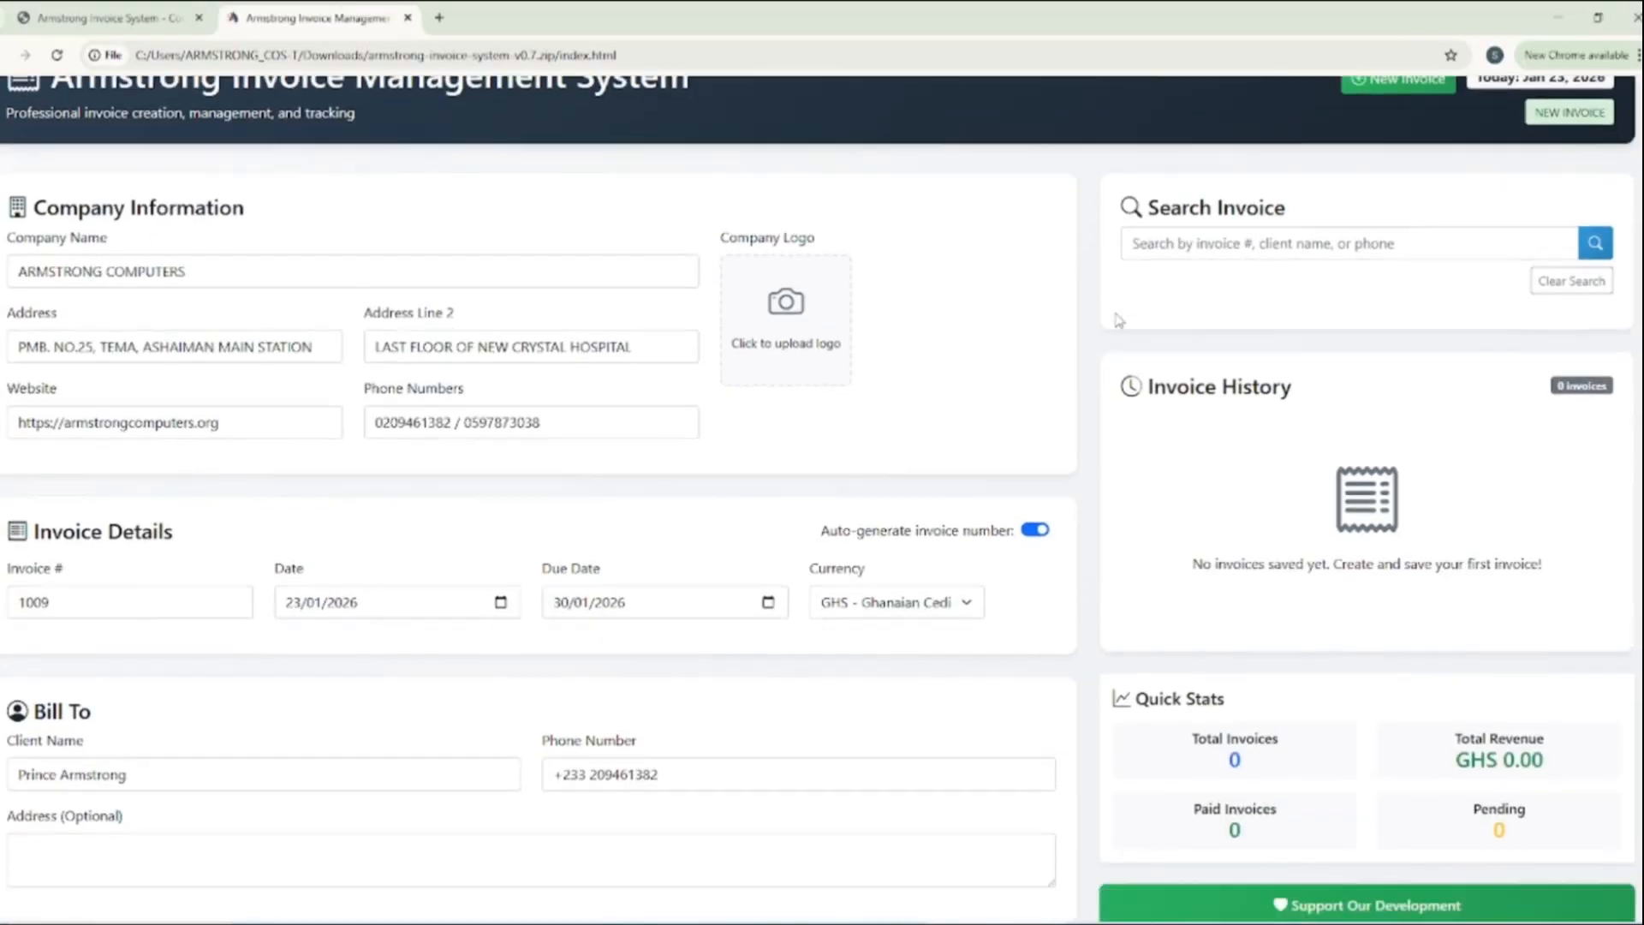
pyautogui.scroll(15, 1118, 320)
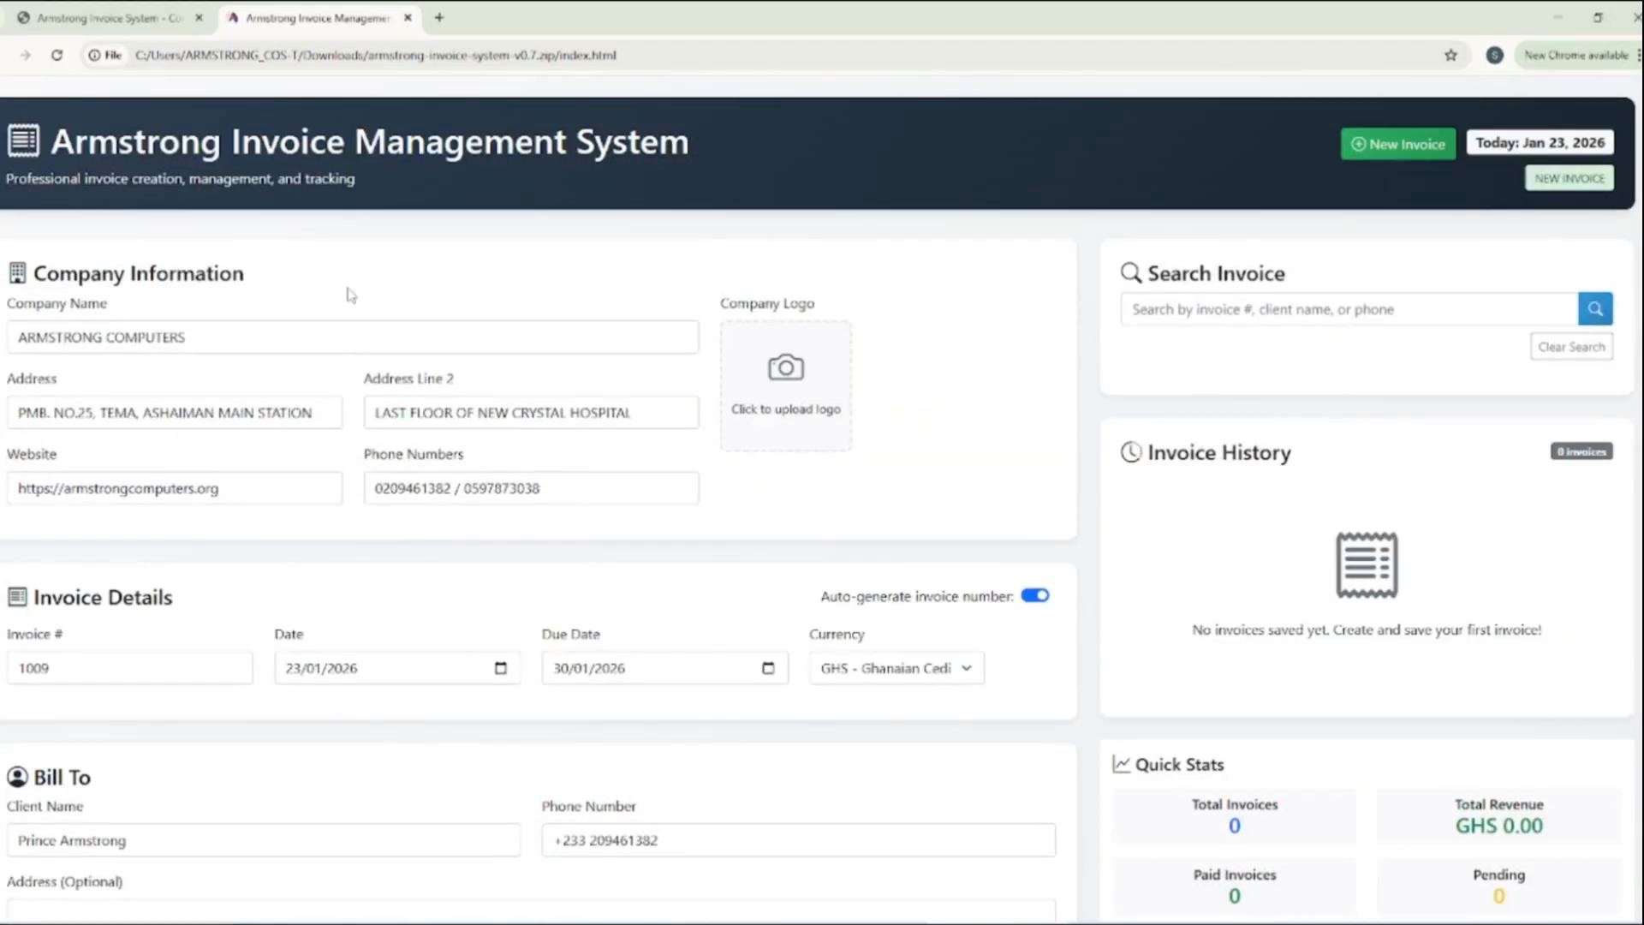
pyautogui.moveTo(189, 336); pyautogui.dragTo(17, 334)
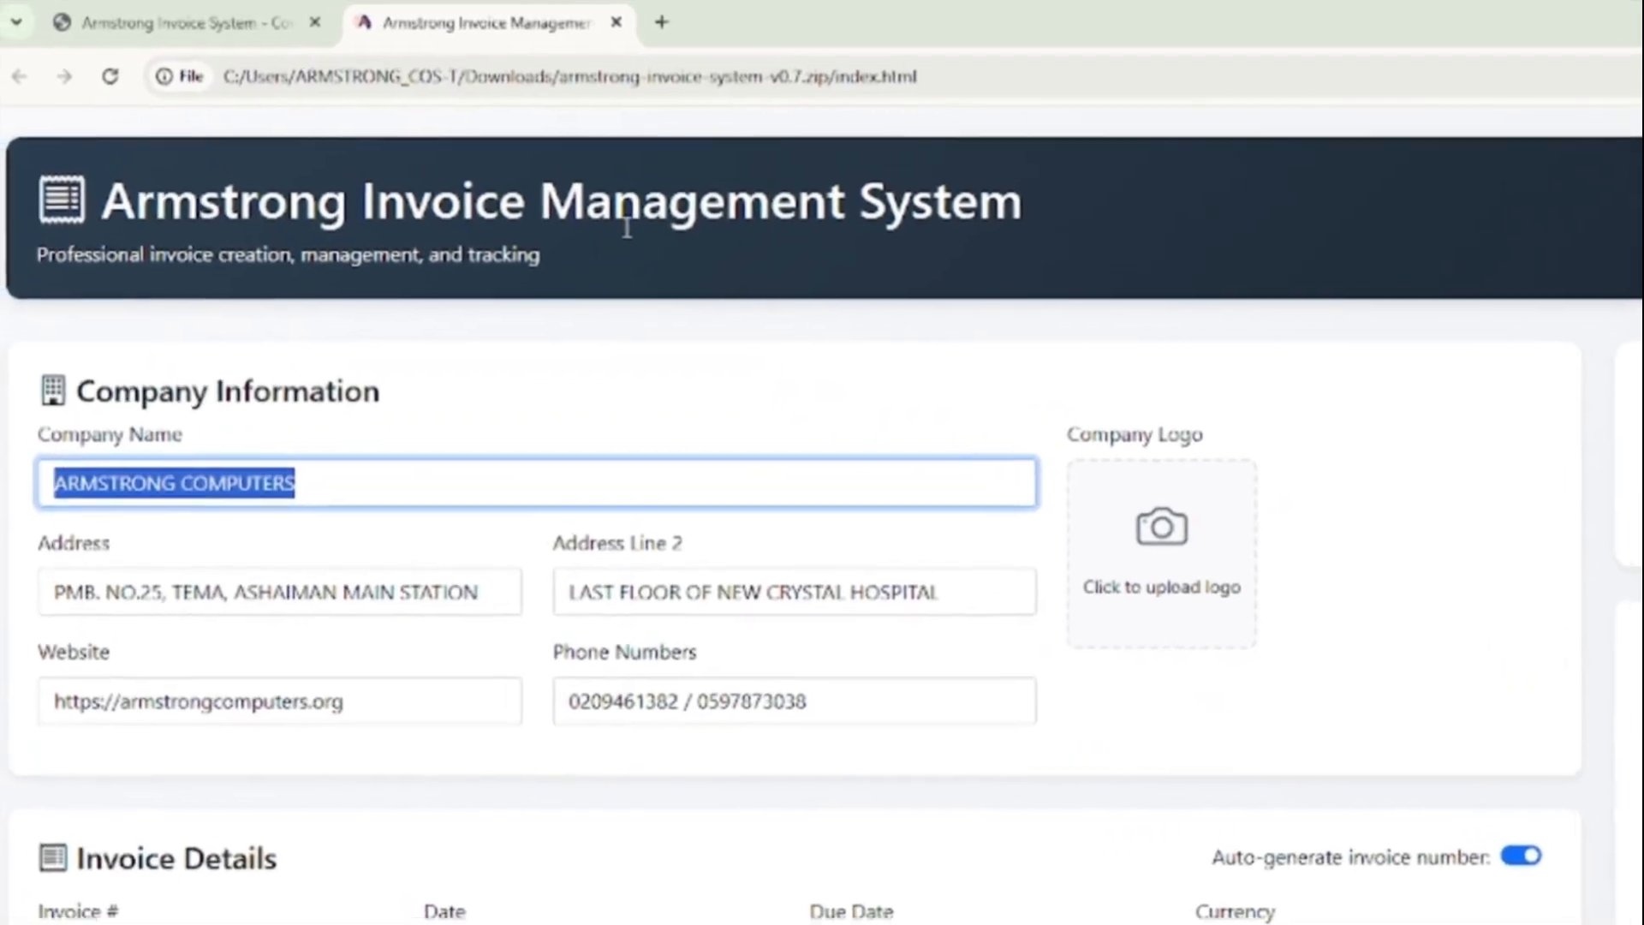
pyautogui.click(1083, 331)
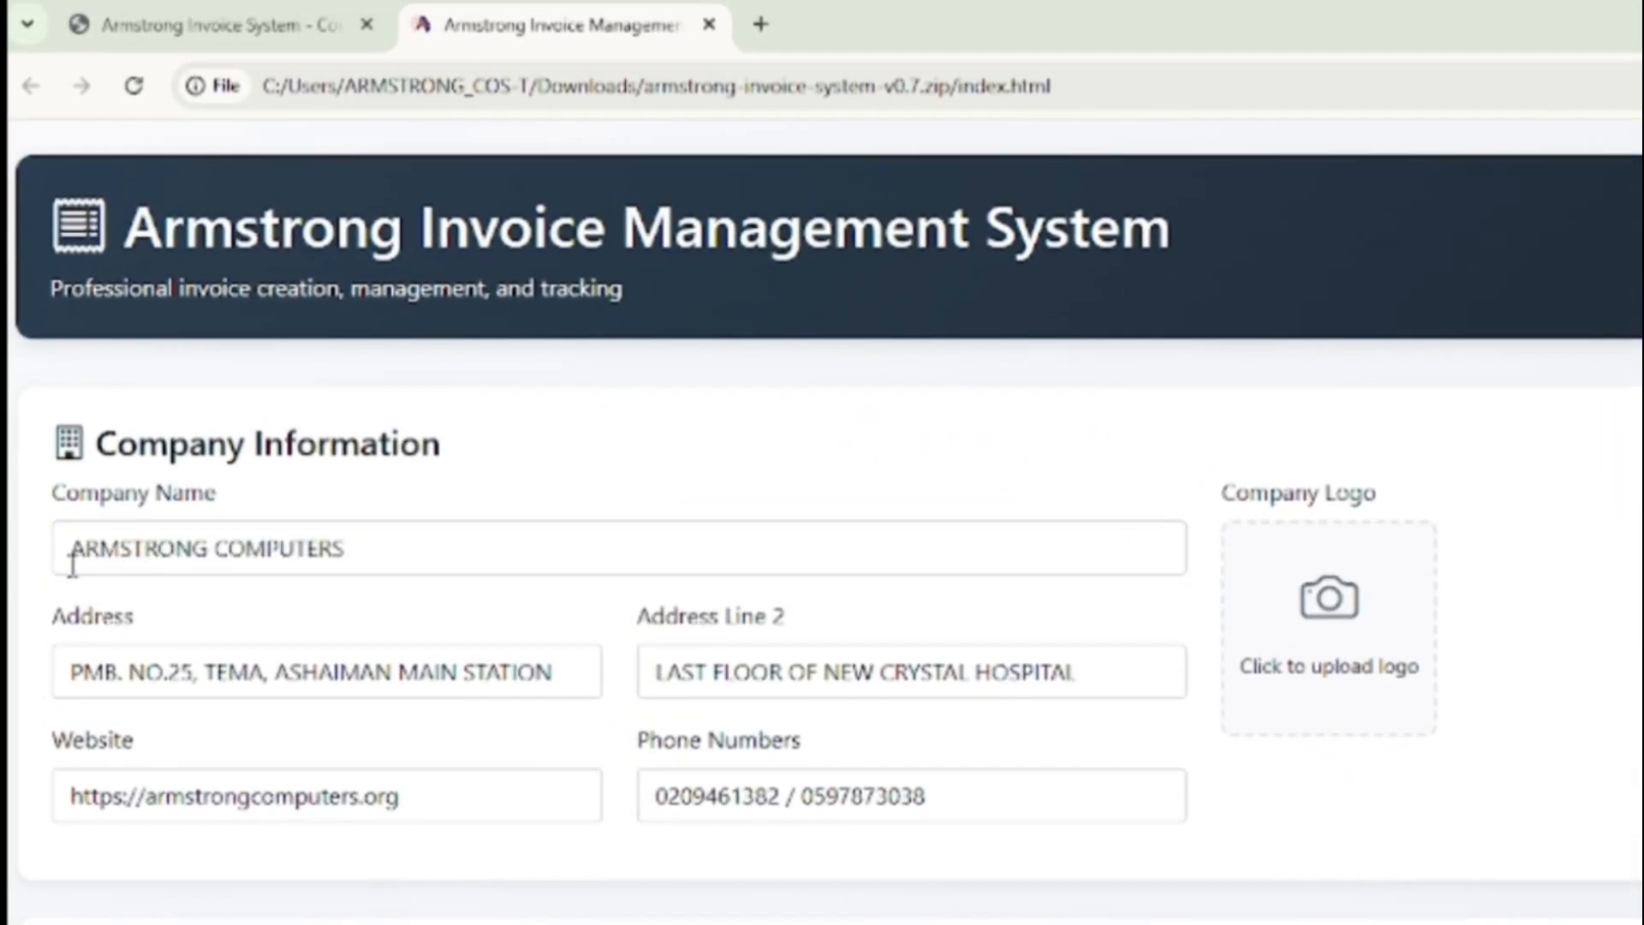
pyautogui.moveTo(72, 565); pyautogui.dragTo(441, 559)
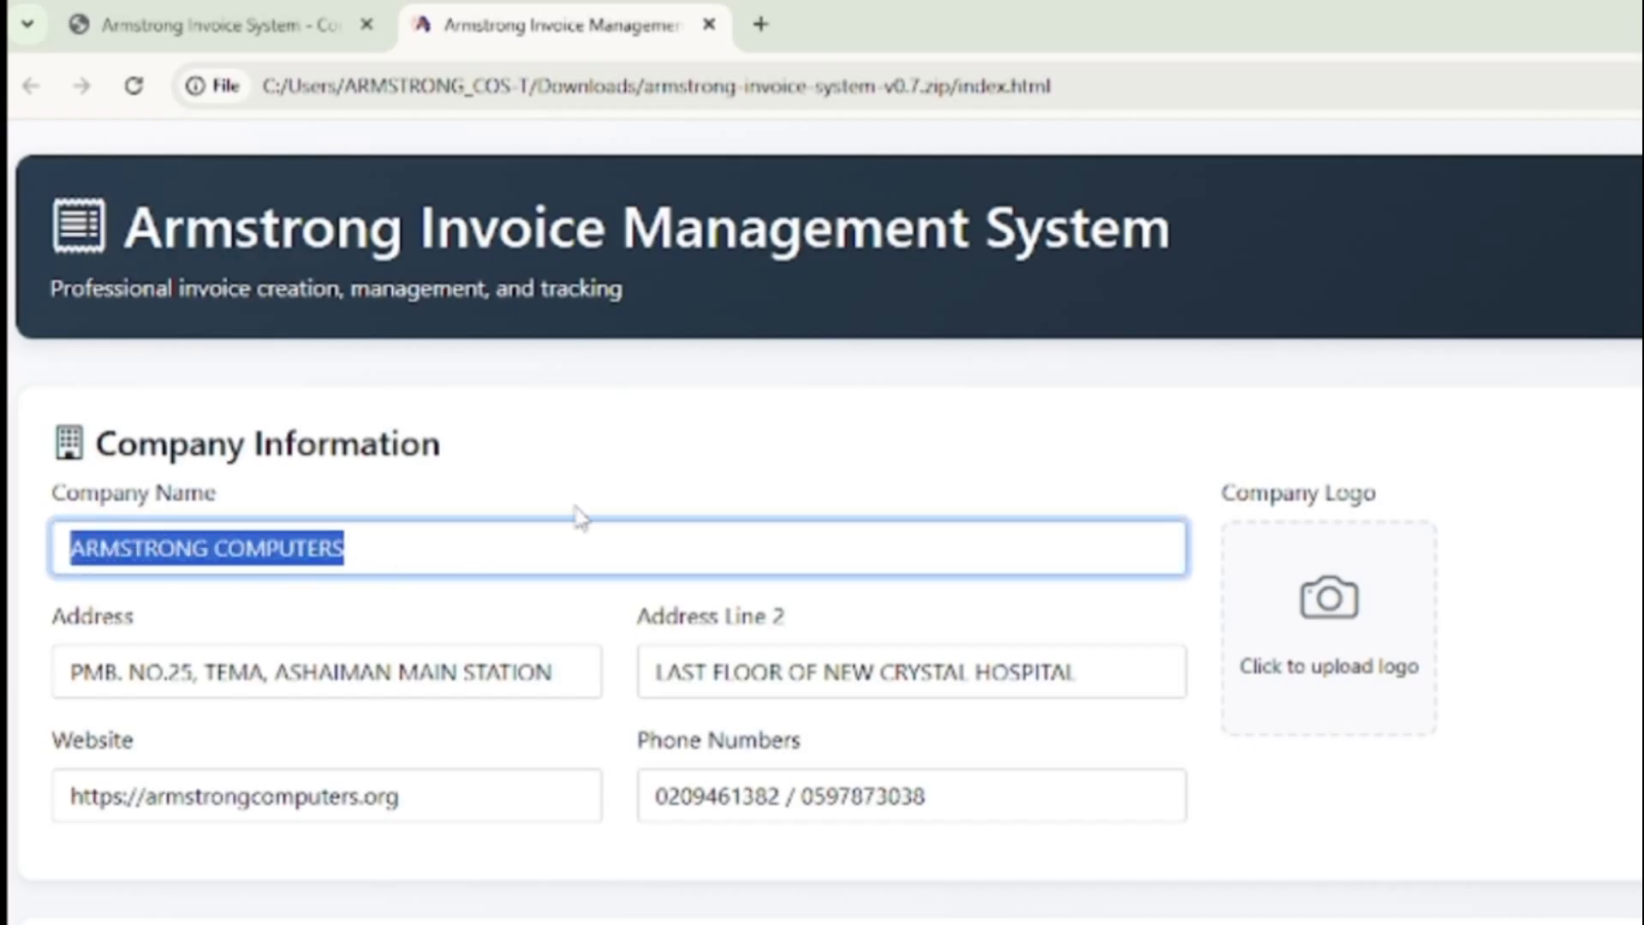
pyautogui.click(644, 474)
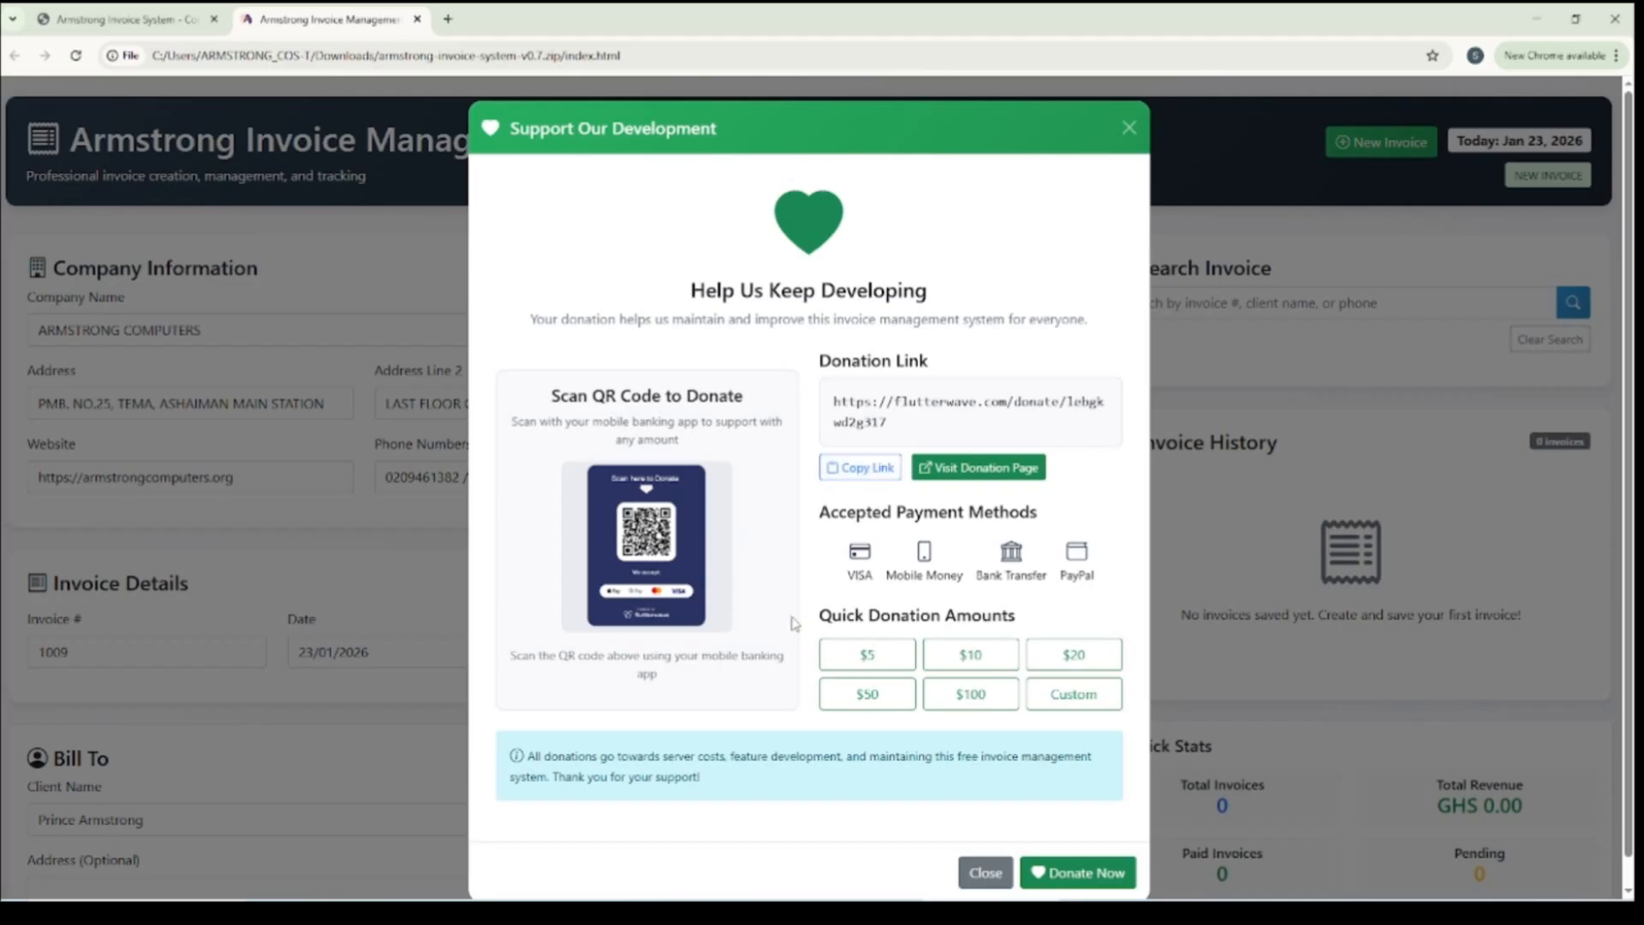
# Dismiss the donation dialog and replace the company name with "Armstrong IT Training & Software Hub"
pyautogui.click(1128, 130)
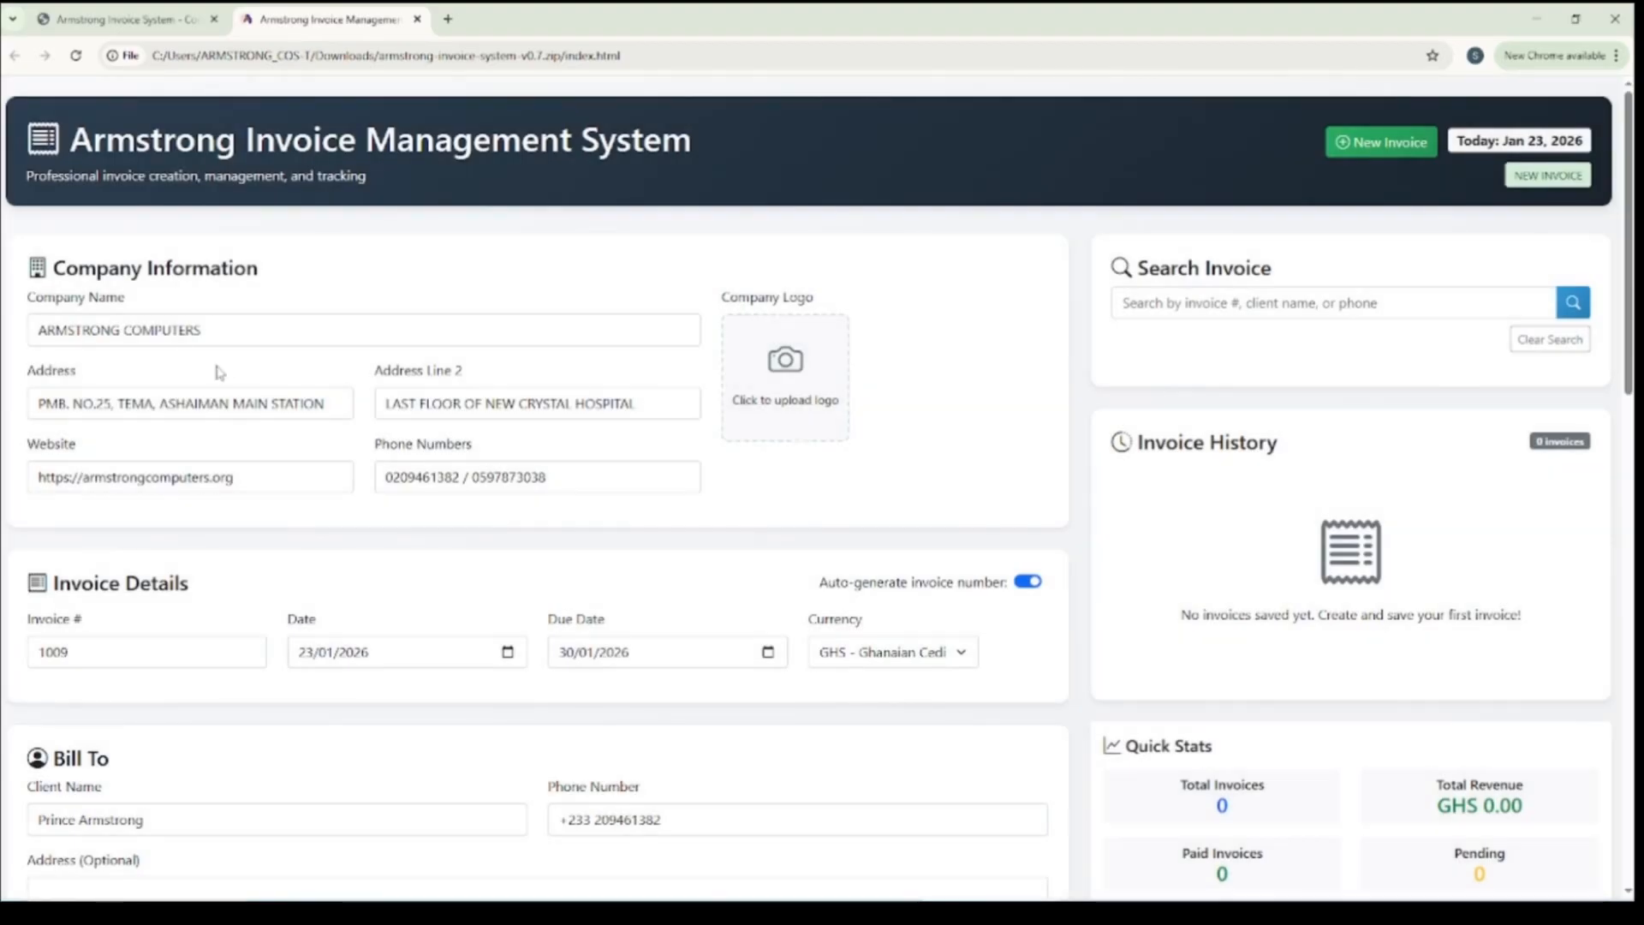
pyautogui.moveTo(244, 323); pyautogui.dragTo(30, 329)
pyautogui.press('BackSpace')
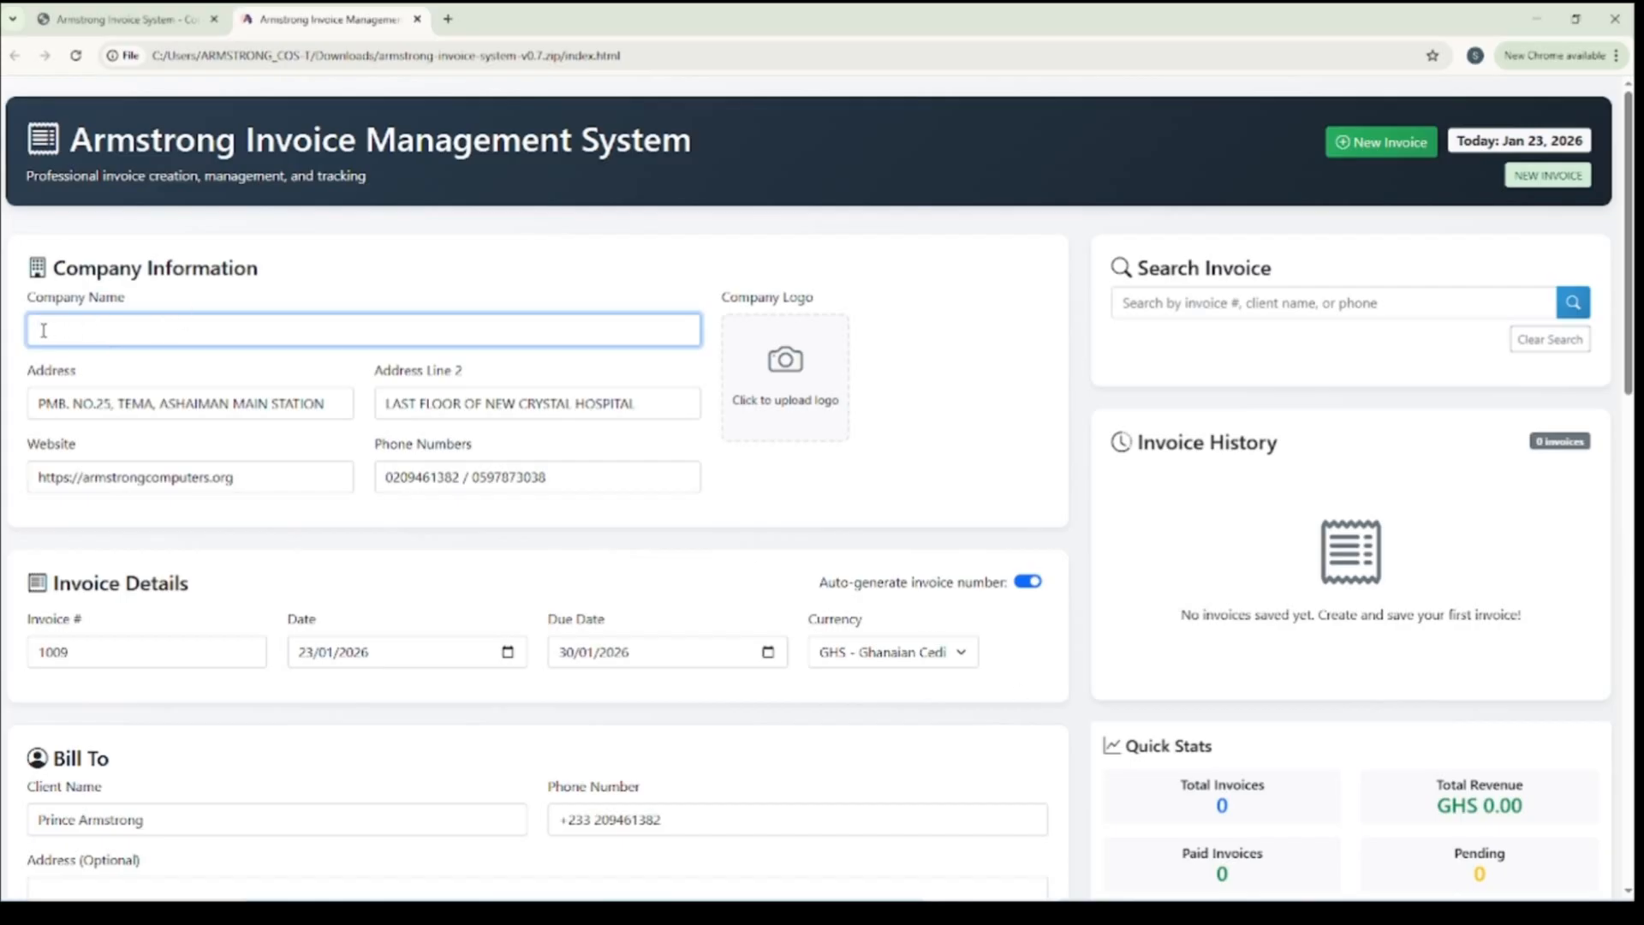
pyautogui.write('Armstrong IT Training & Software Hub')
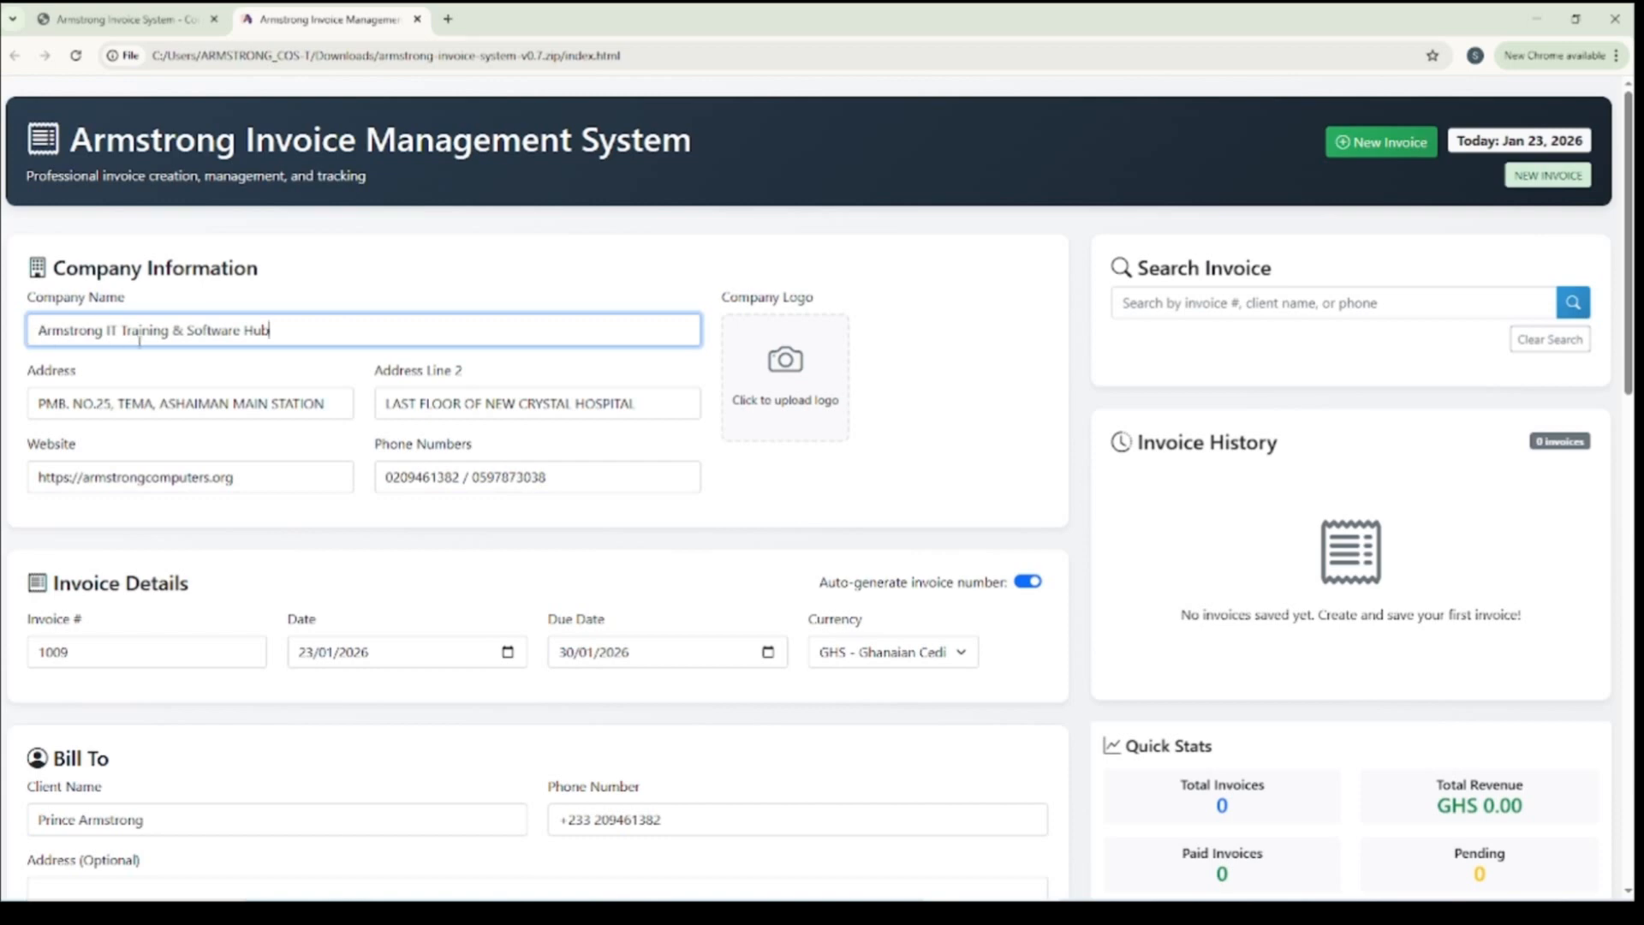
# Shorten the company's first address line so that it ends after the city, removing the area and station
pyautogui.click(340, 405)
pyautogui.moveTo(340, 405); pyautogui.dragTo(3, 396)
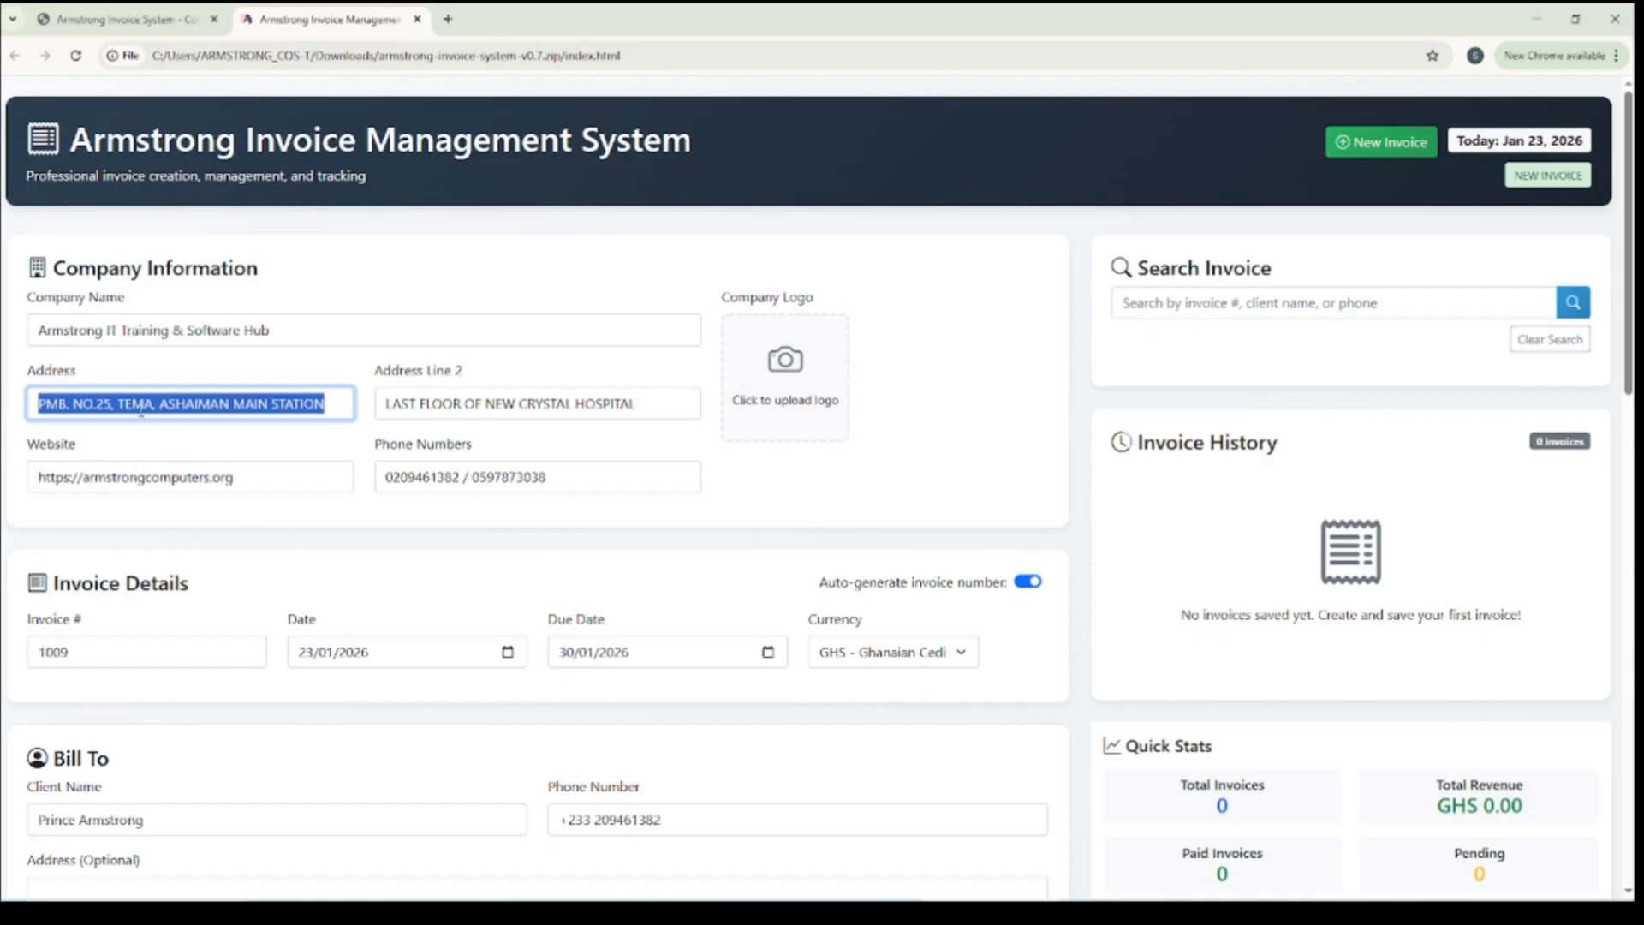
pyautogui.click(347, 405)
pyautogui.press('BackSpace')
pyautogui.press('BackSpace')
pyautogui.press('BackSpace')
pyautogui.press('BackSpace')
pyautogui.press('BackSpace')
pyautogui.press('BackSpace')
pyautogui.press('BackSpace')
pyautogui.press('BackSpace')
pyautogui.press('BackSpace')
pyautogui.press('BackSpace')
pyautogui.press('BackSpace')
pyautogui.press('BackSpace')
pyautogui.press('BackSpace')
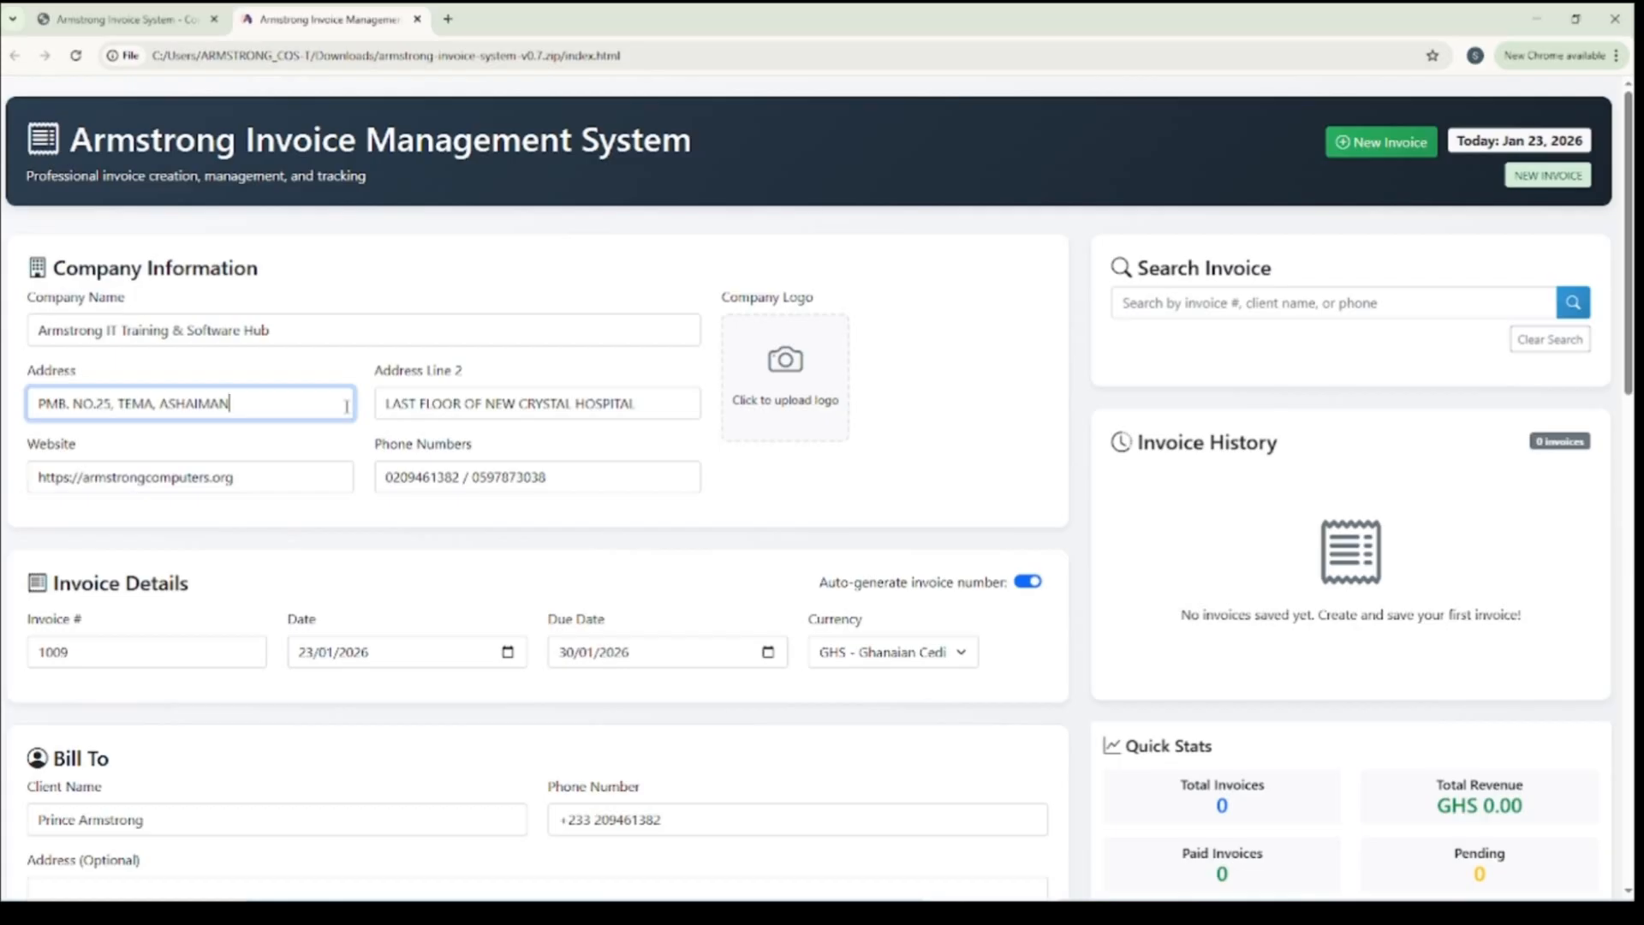
pyautogui.press('BackSpace')
# Shorten the company website to armstrongcomputers.org and remove the first of the two company phone numbers
pyautogui.press('BackSpace')
pyautogui.press('BackSpace')
pyautogui.press('BackSpace')
pyautogui.press('BackSpace')
pyautogui.moveTo(82, 448); pyautogui.dragTo(28, 448)
pyautogui.click(84, 476)
pyautogui.press('BackSpace')
pyautogui.press('BackSpace')
pyautogui.press('BackSpace')
pyautogui.press('BackSpace')
pyautogui.press('BackSpace')
pyautogui.press('BackSpace')
pyautogui.press('BackSpace')
pyautogui.press('BackSpace')
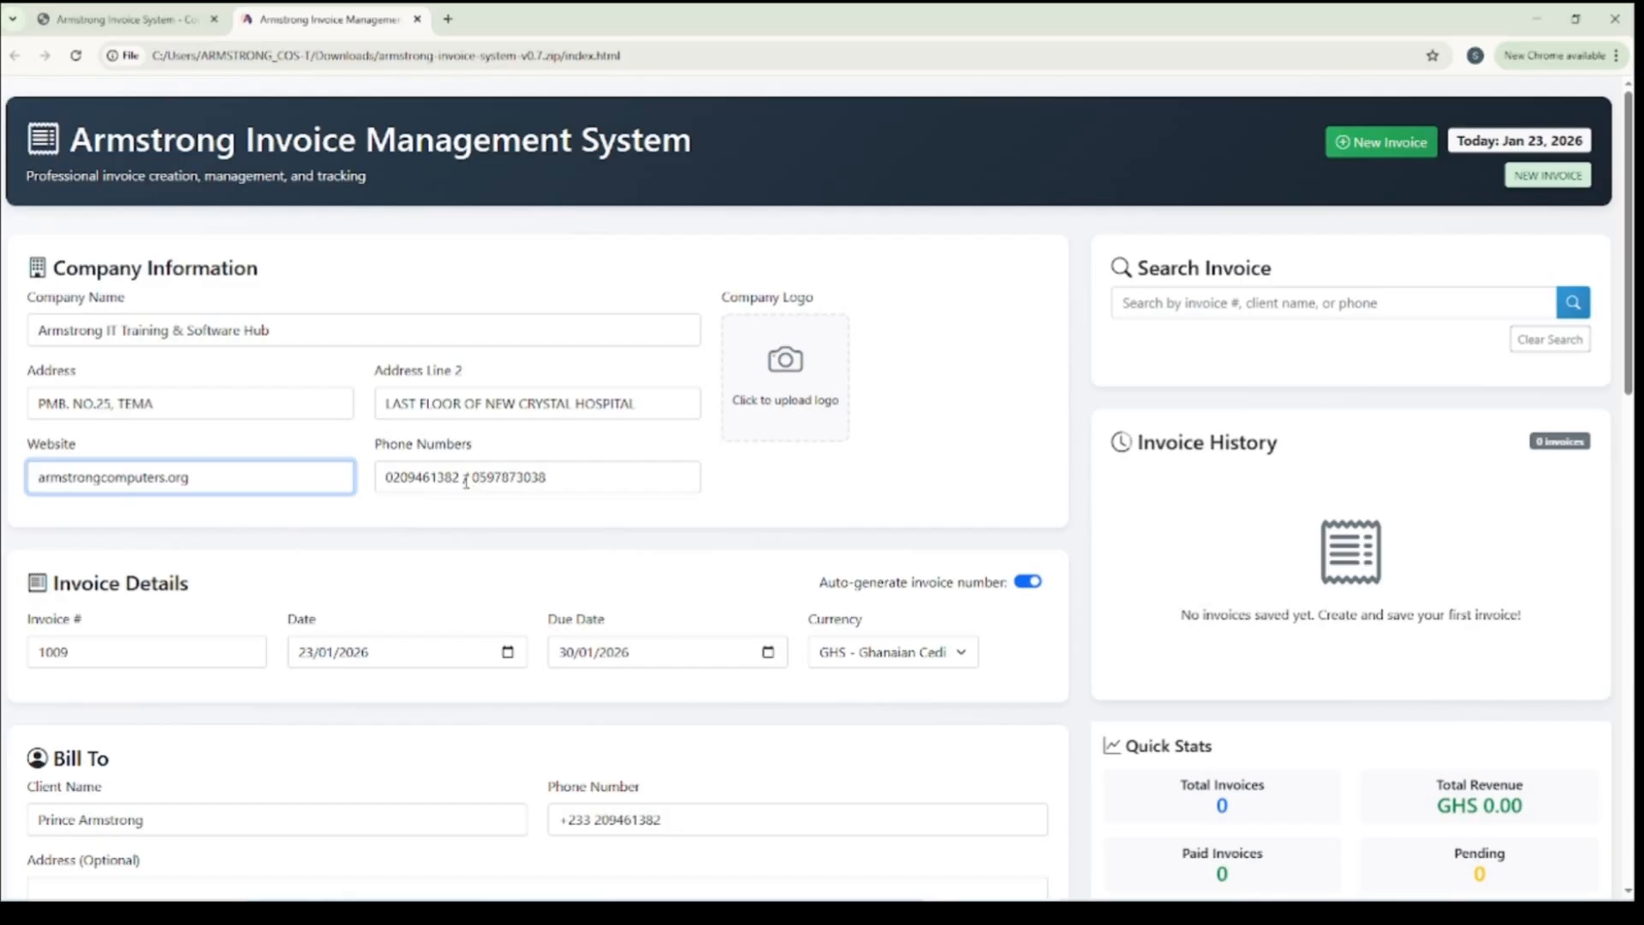
pyautogui.moveTo(472, 477); pyautogui.dragTo(340, 475)
pyautogui.press('BackSpace')
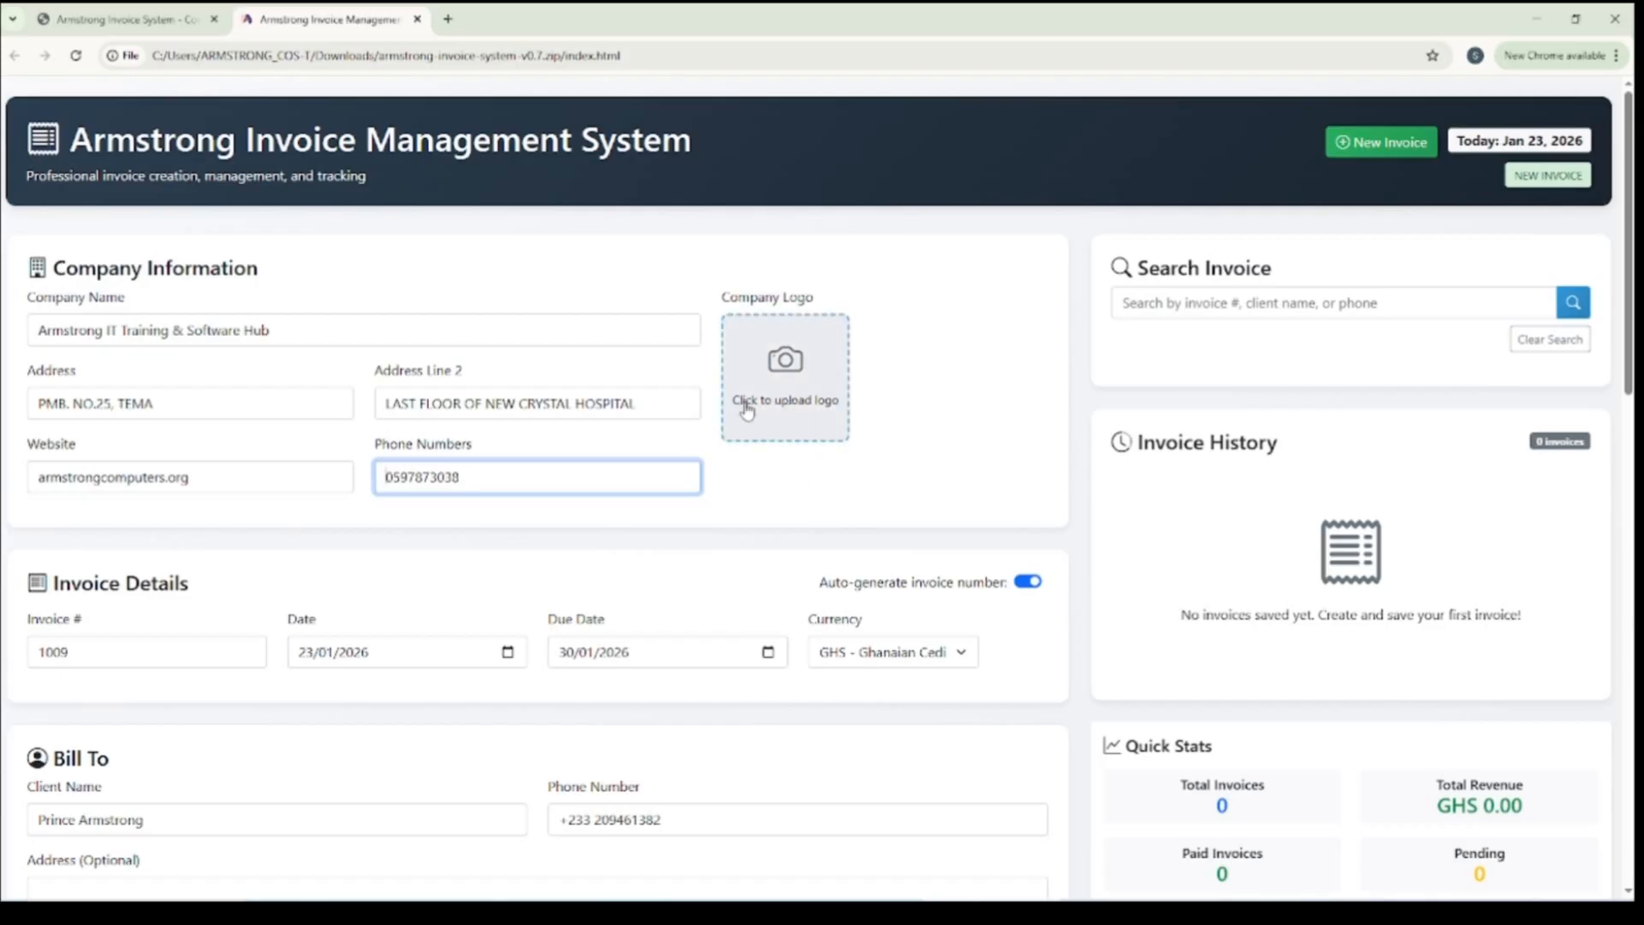
# Upload 1.JPG from the logo folder in Downloads as the company logo
pyautogui.click(806, 377)
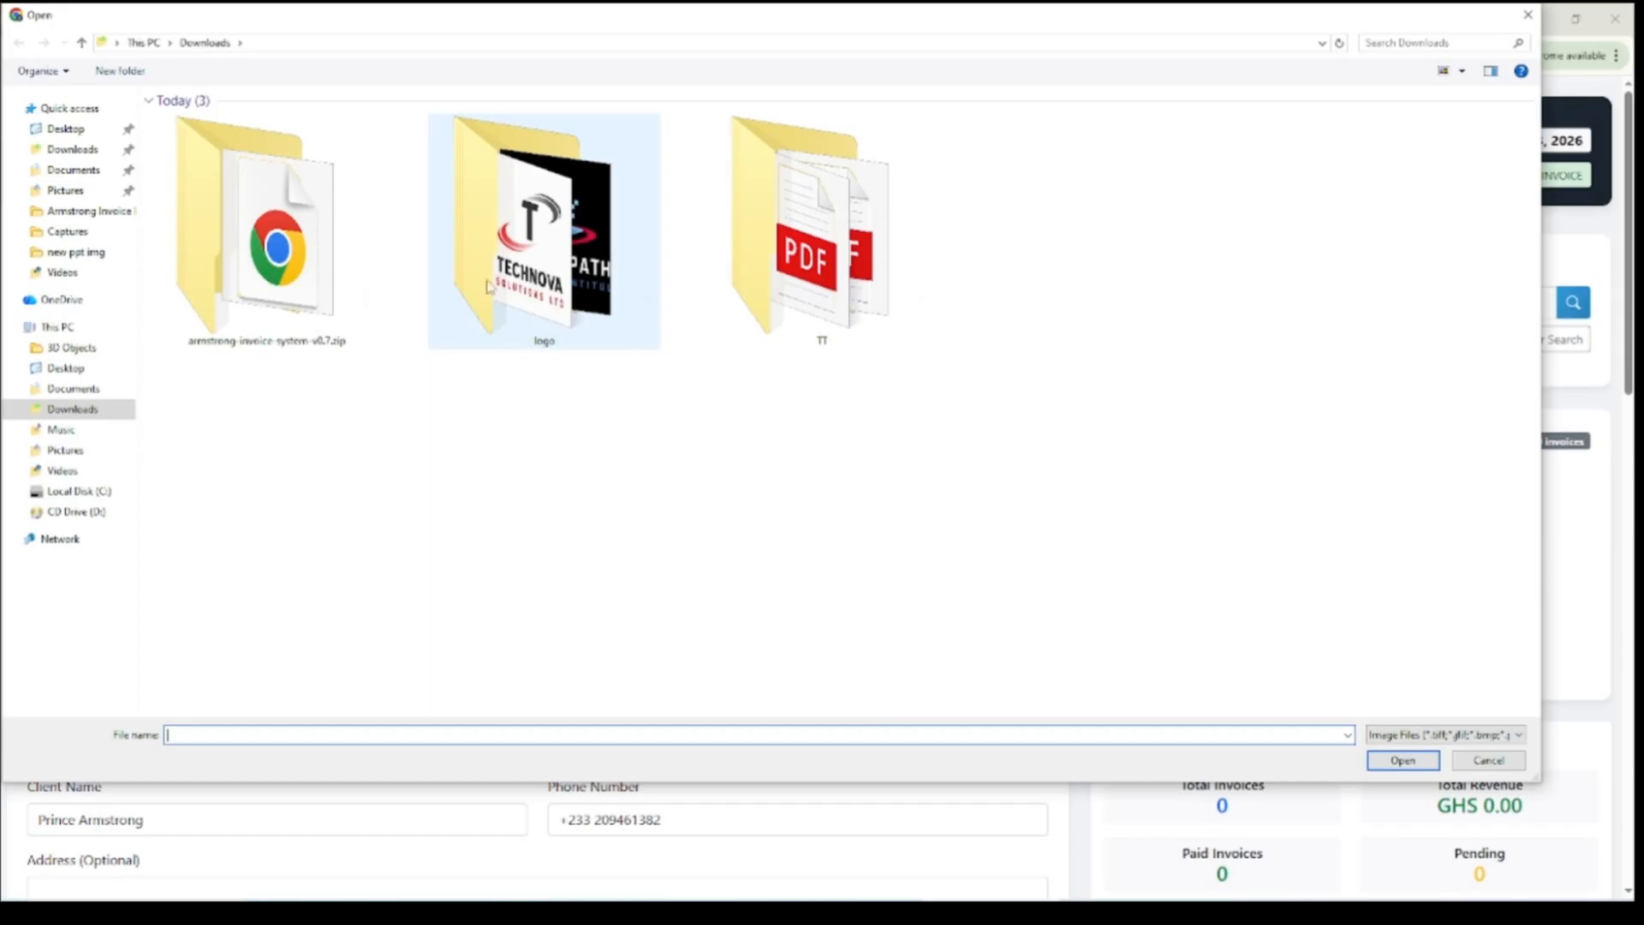
pyautogui.doubleClick(550, 234)
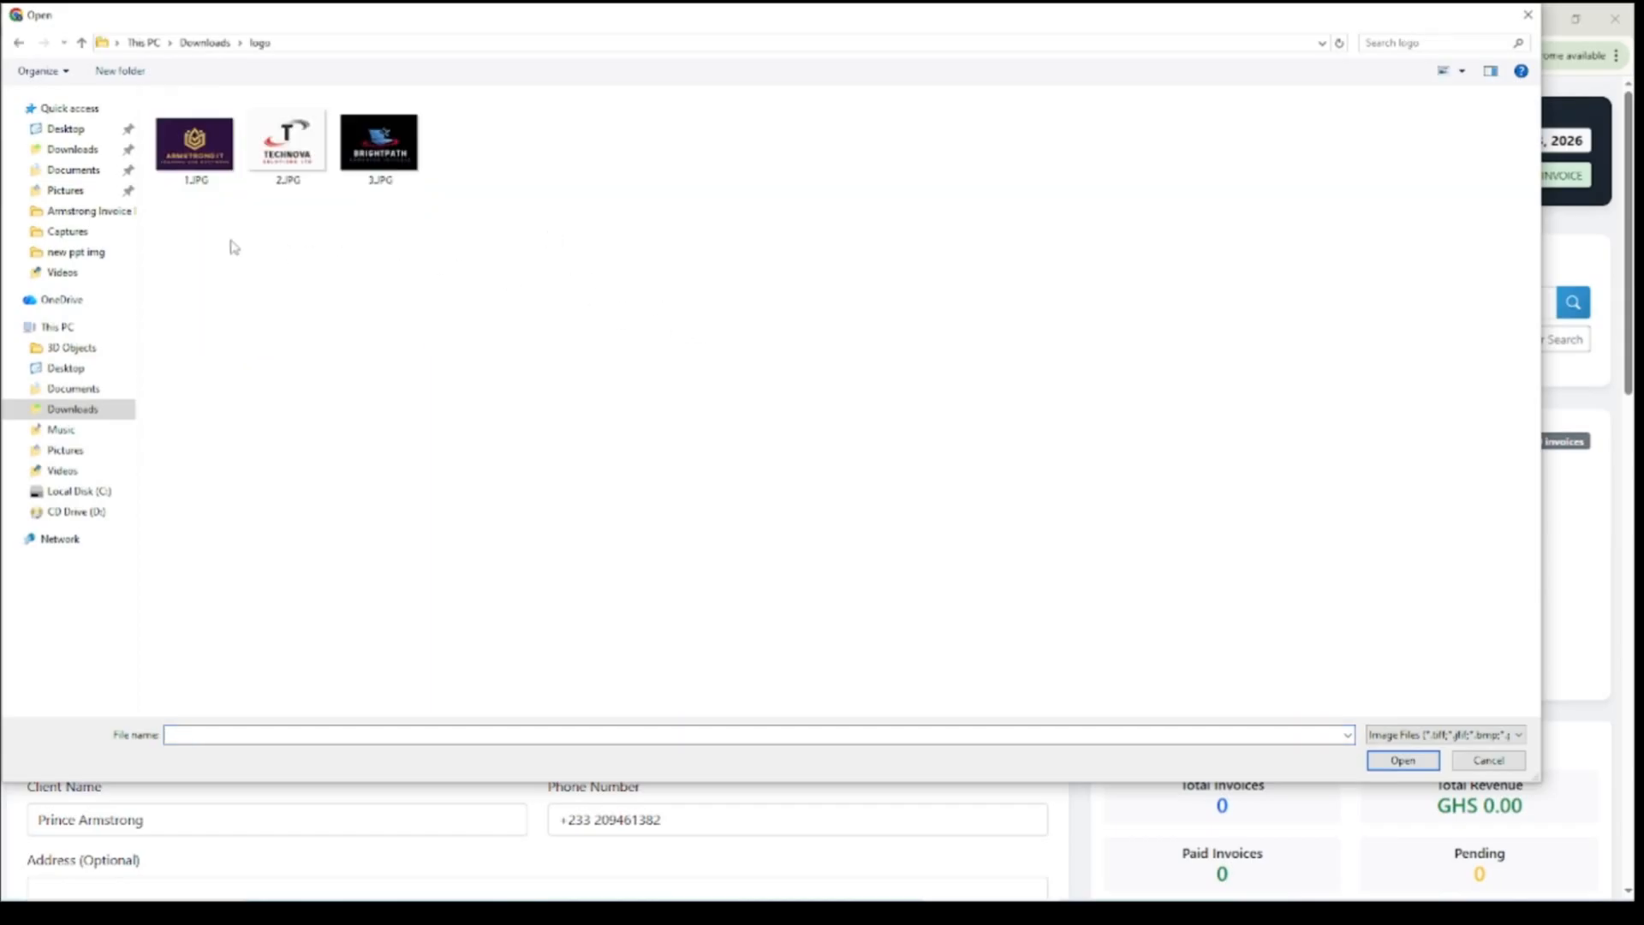
pyautogui.click(191, 169)
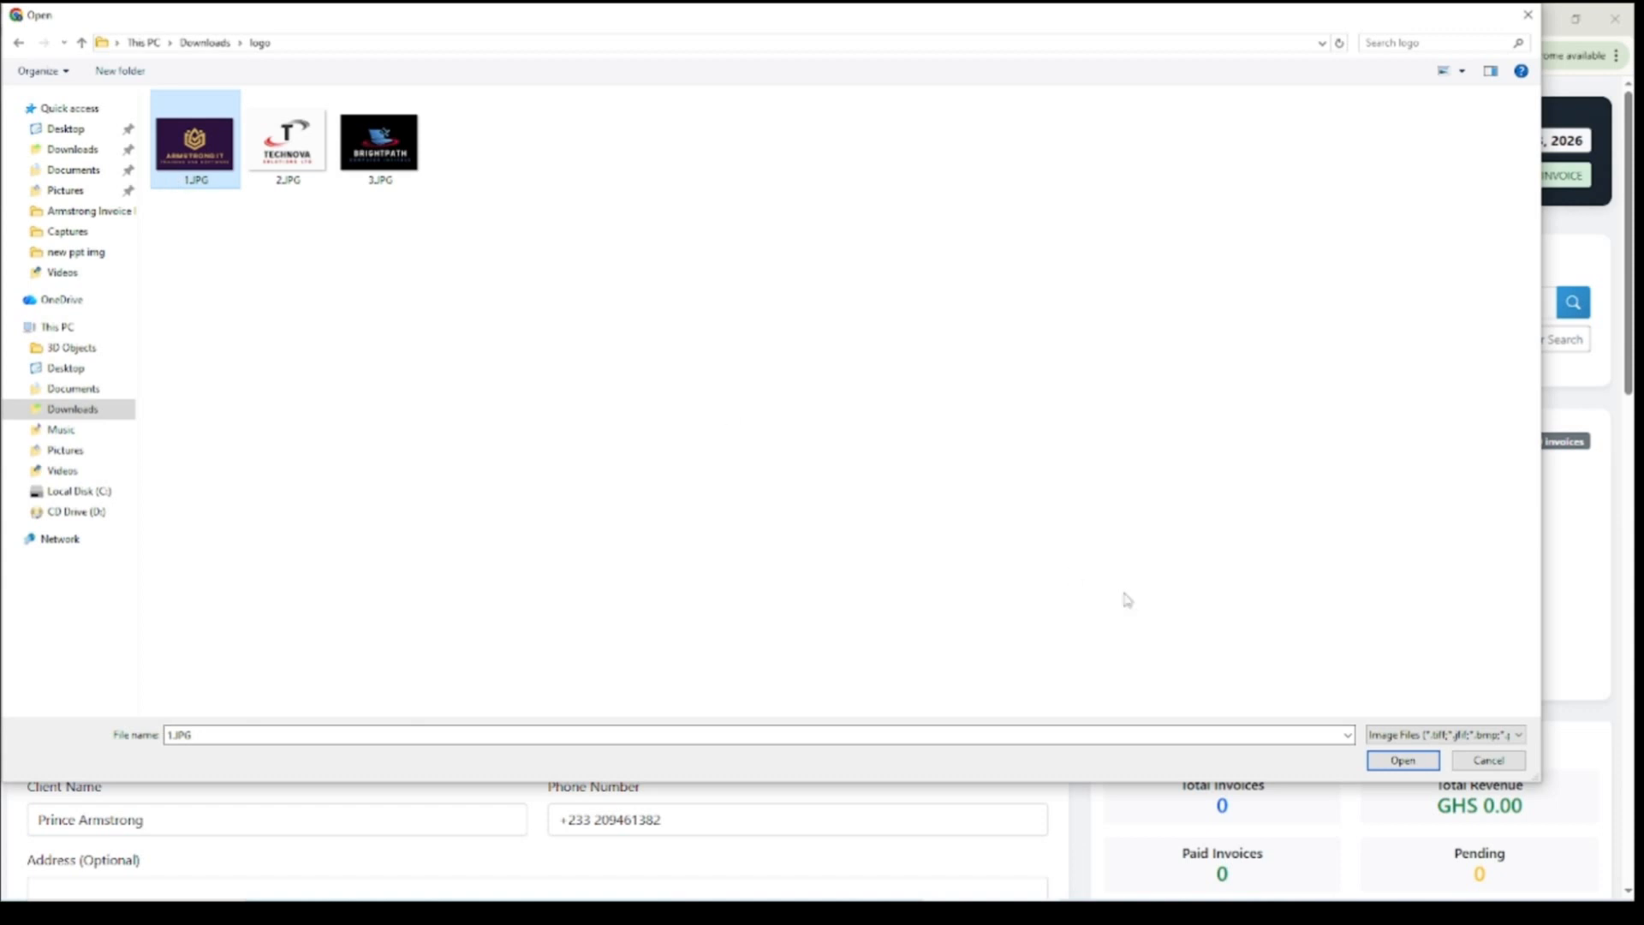
pyautogui.click(1382, 761)
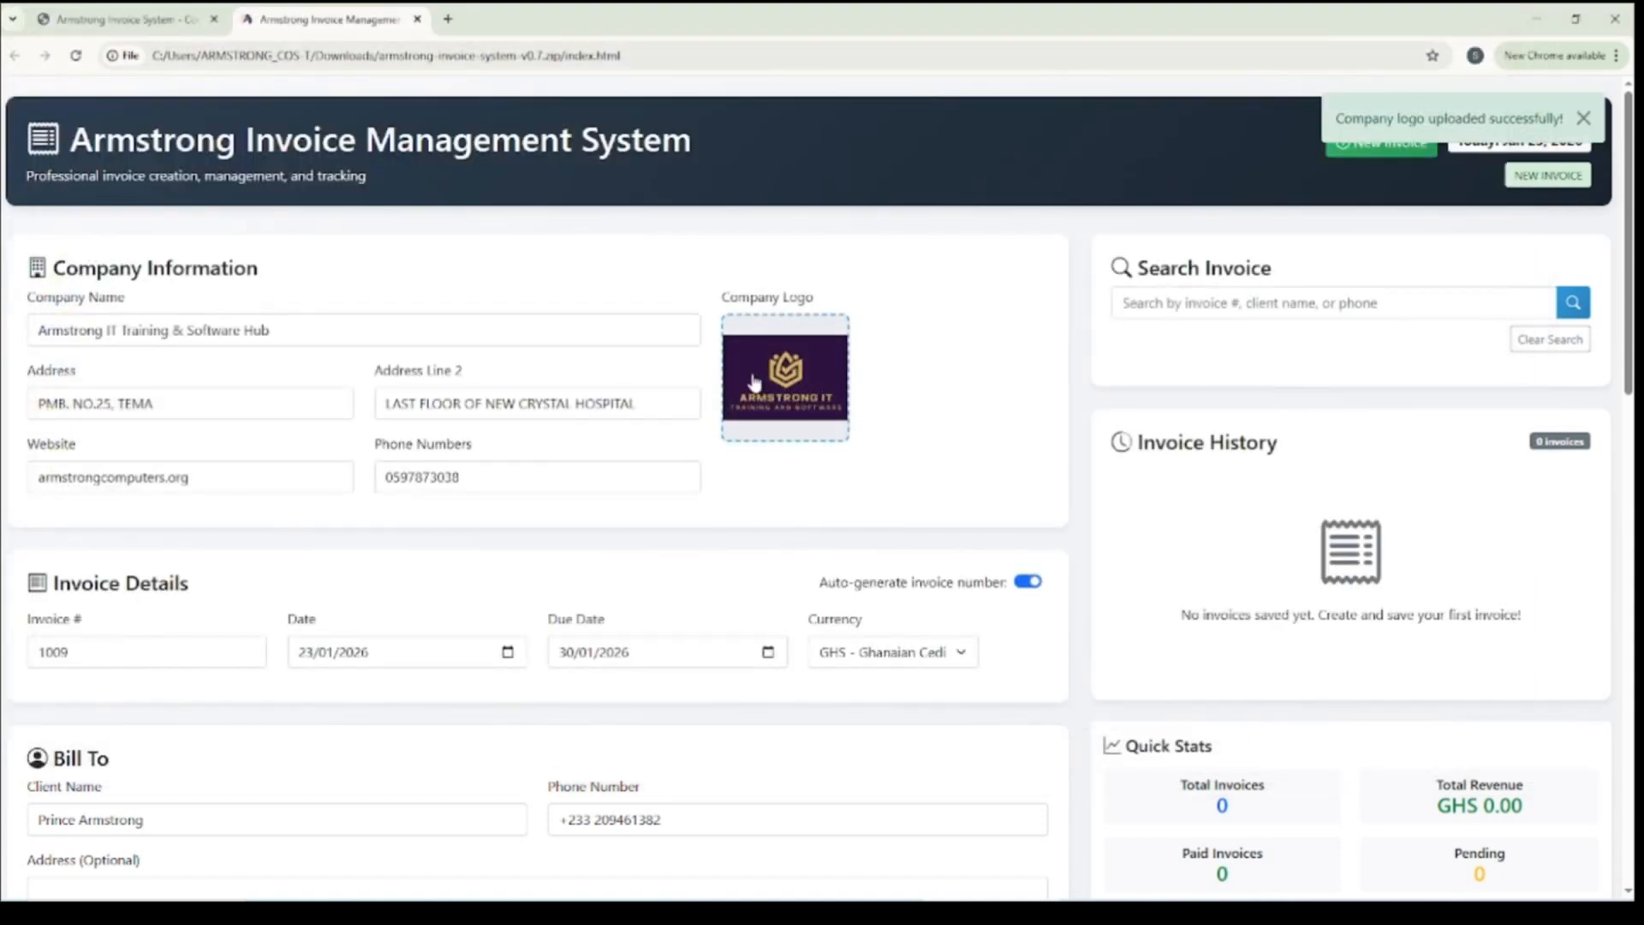
# Review the available invoice currencies and choose GHS - Ghanaian Cedi
pyautogui.scroll(-3, 539, 447)
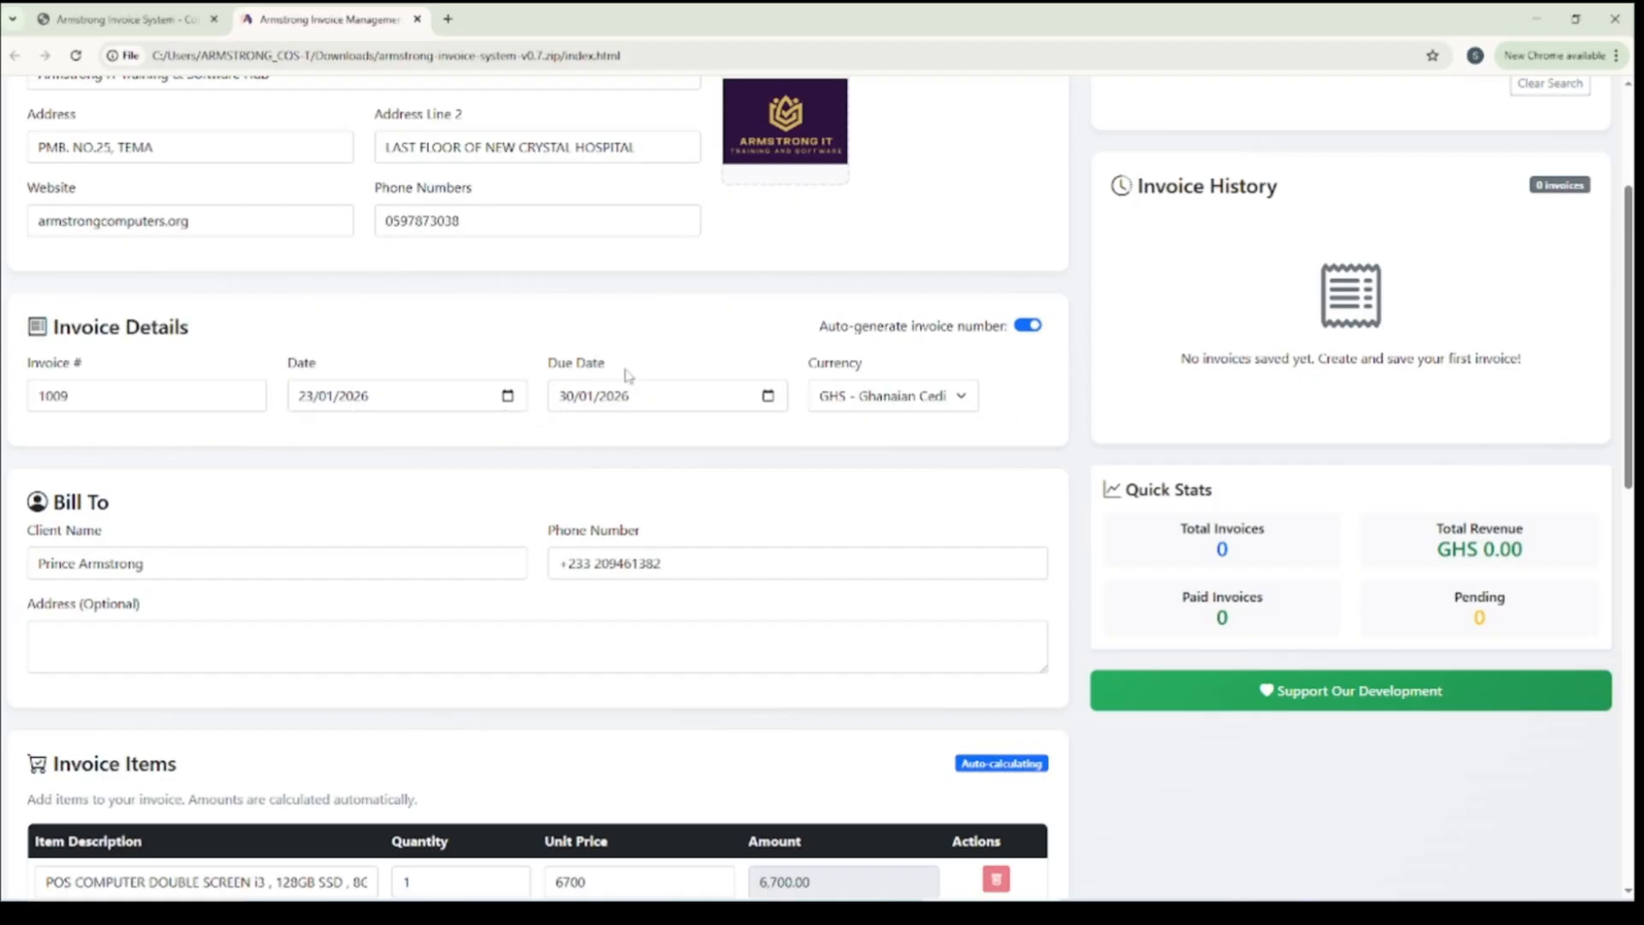
pyautogui.click(866, 396)
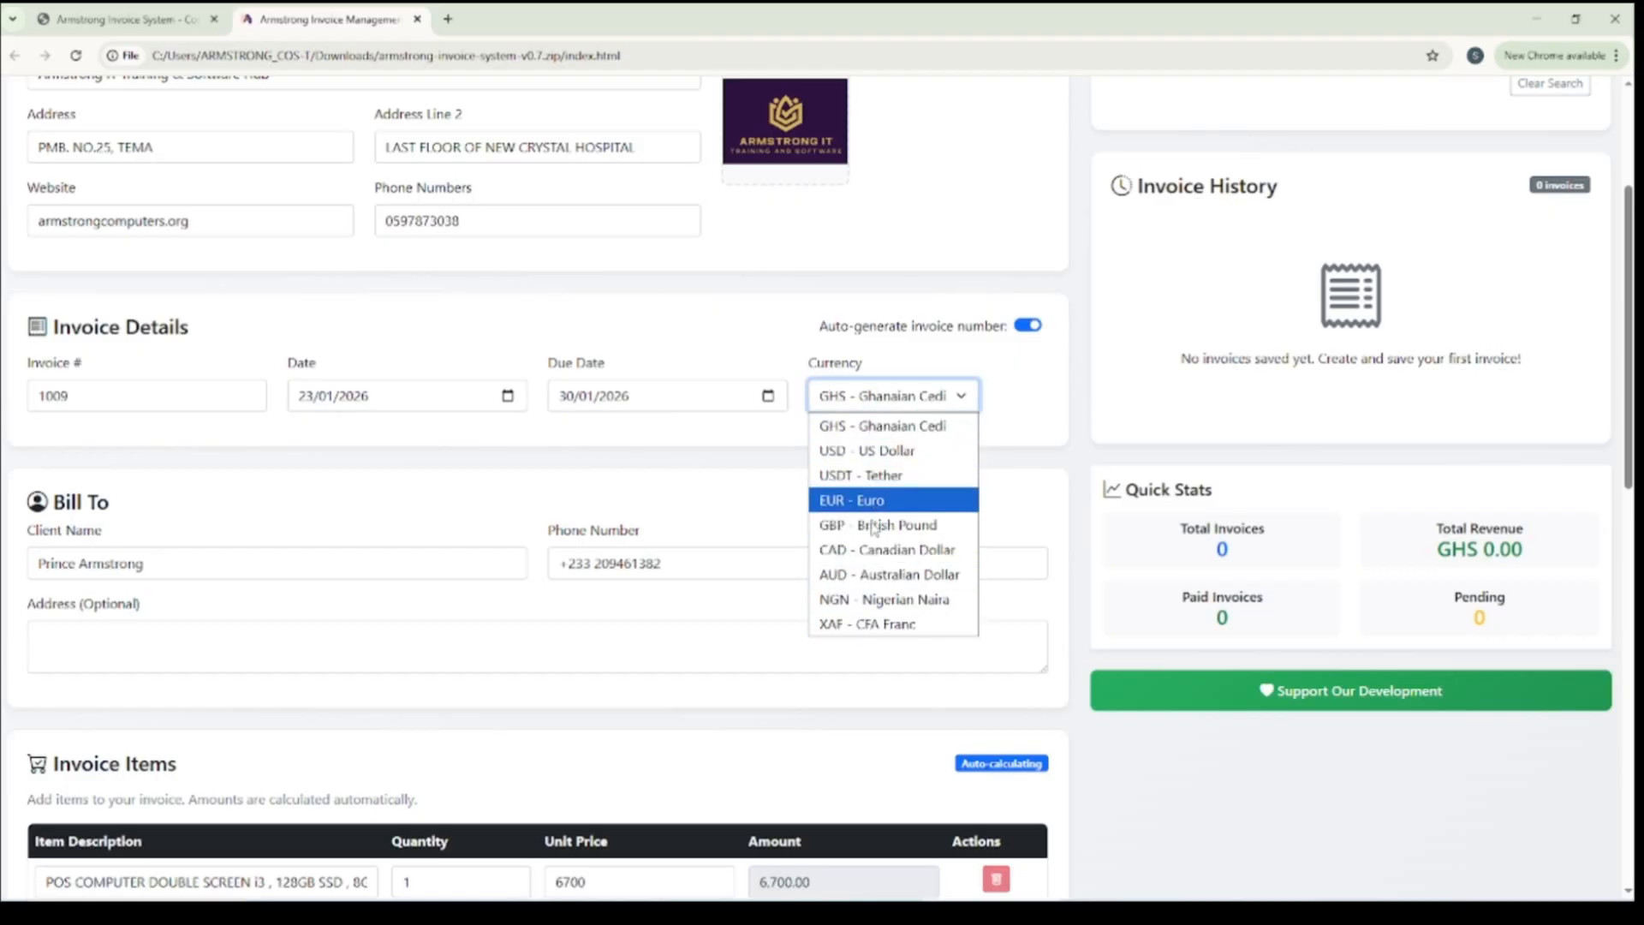
pyautogui.click(932, 430)
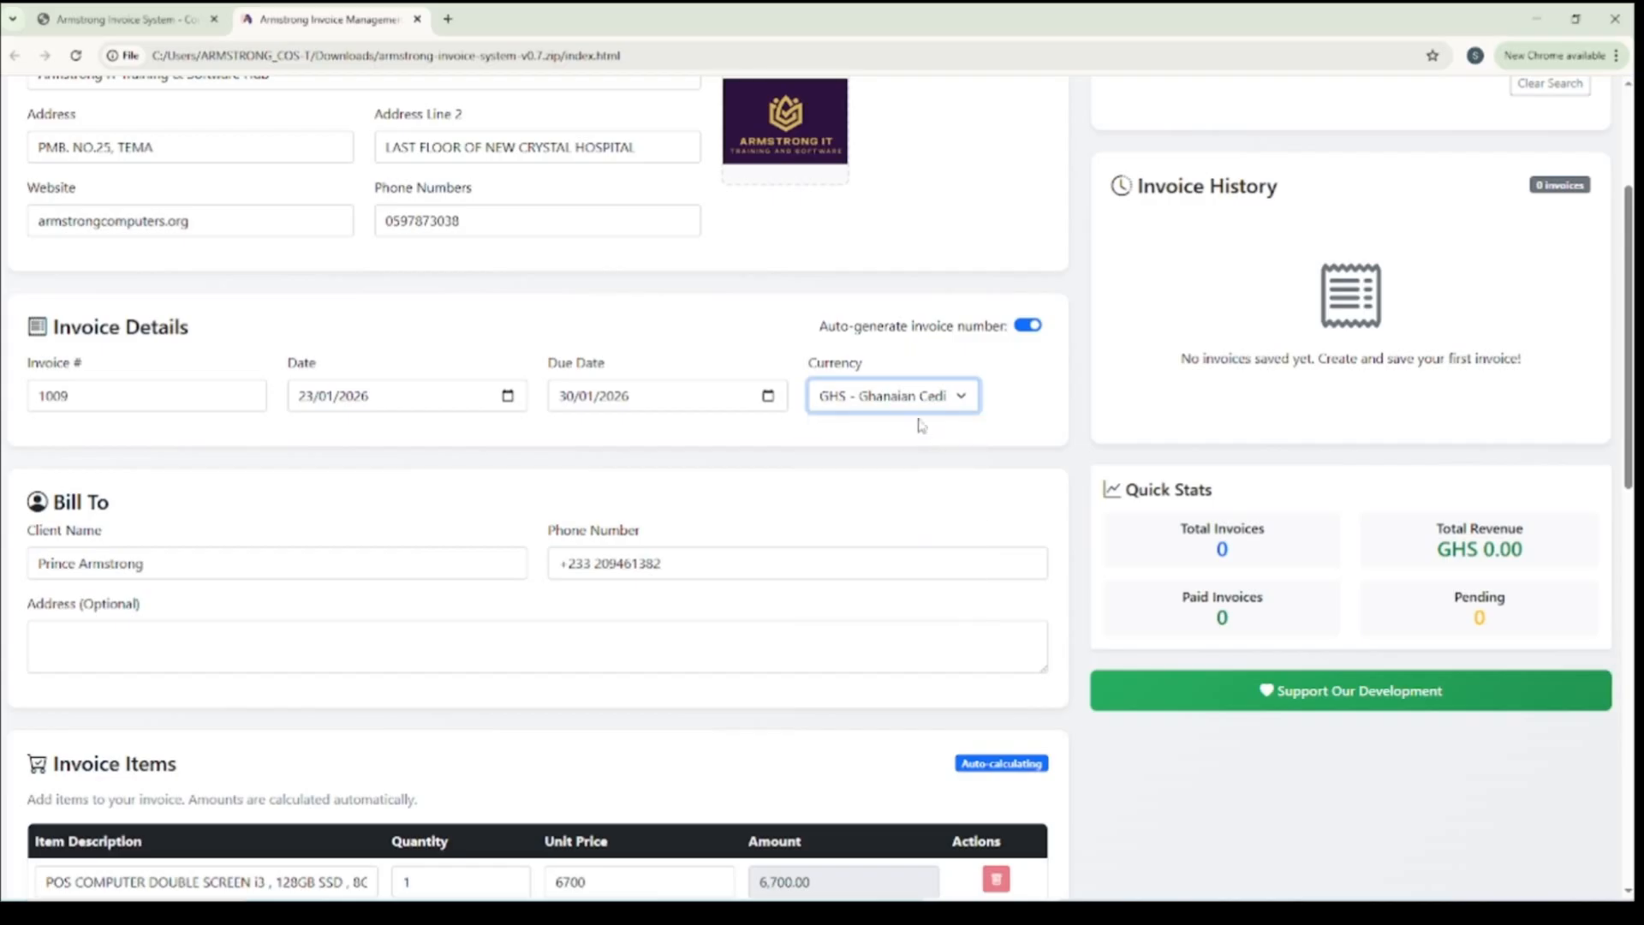
# Replace the sample client name and phone number in Bill To with the customer's full name and phone number
pyautogui.scroll(-2, 365, 494)
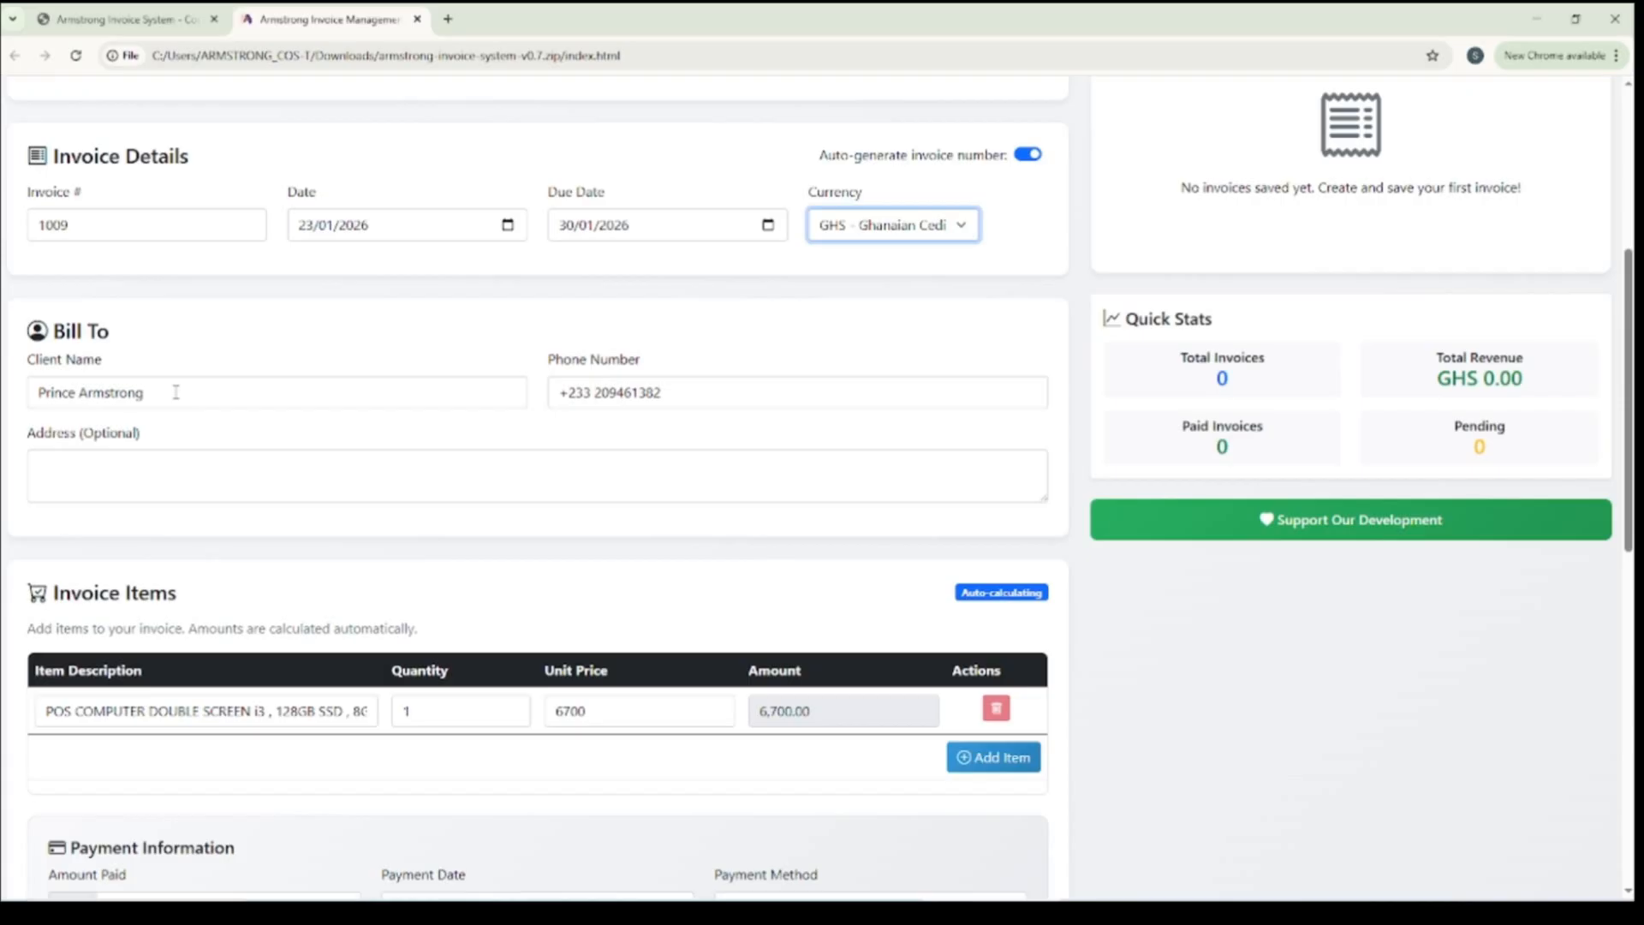
pyautogui.moveTo(176, 392); pyautogui.dragTo(5, 386)
pyautogui.press('BackSpace')
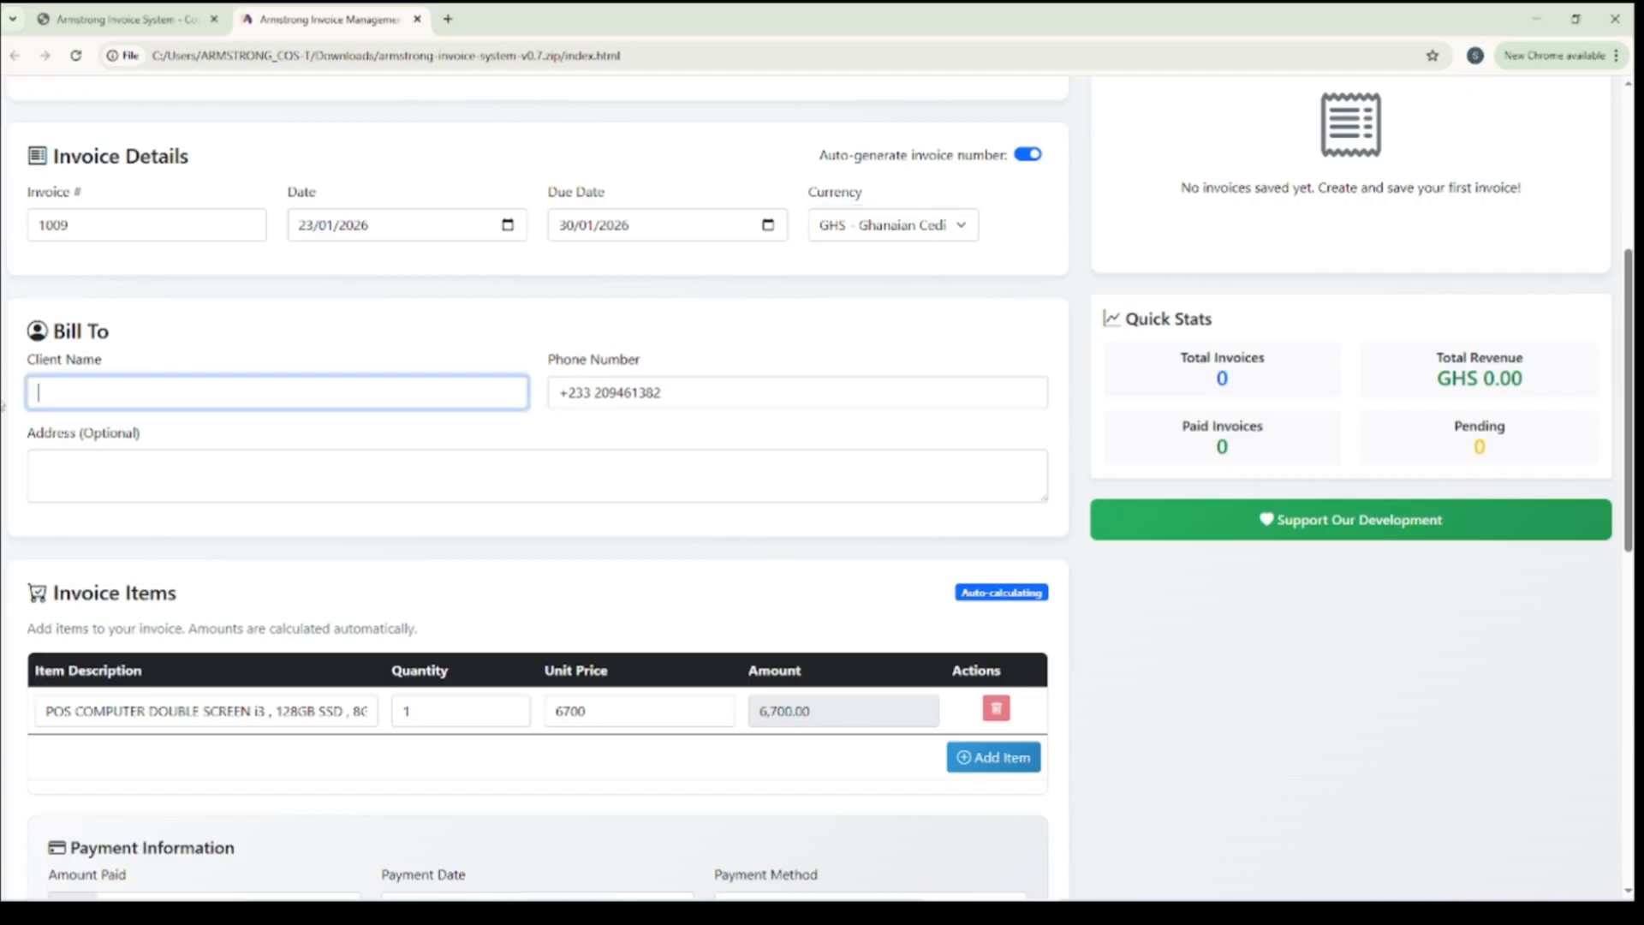
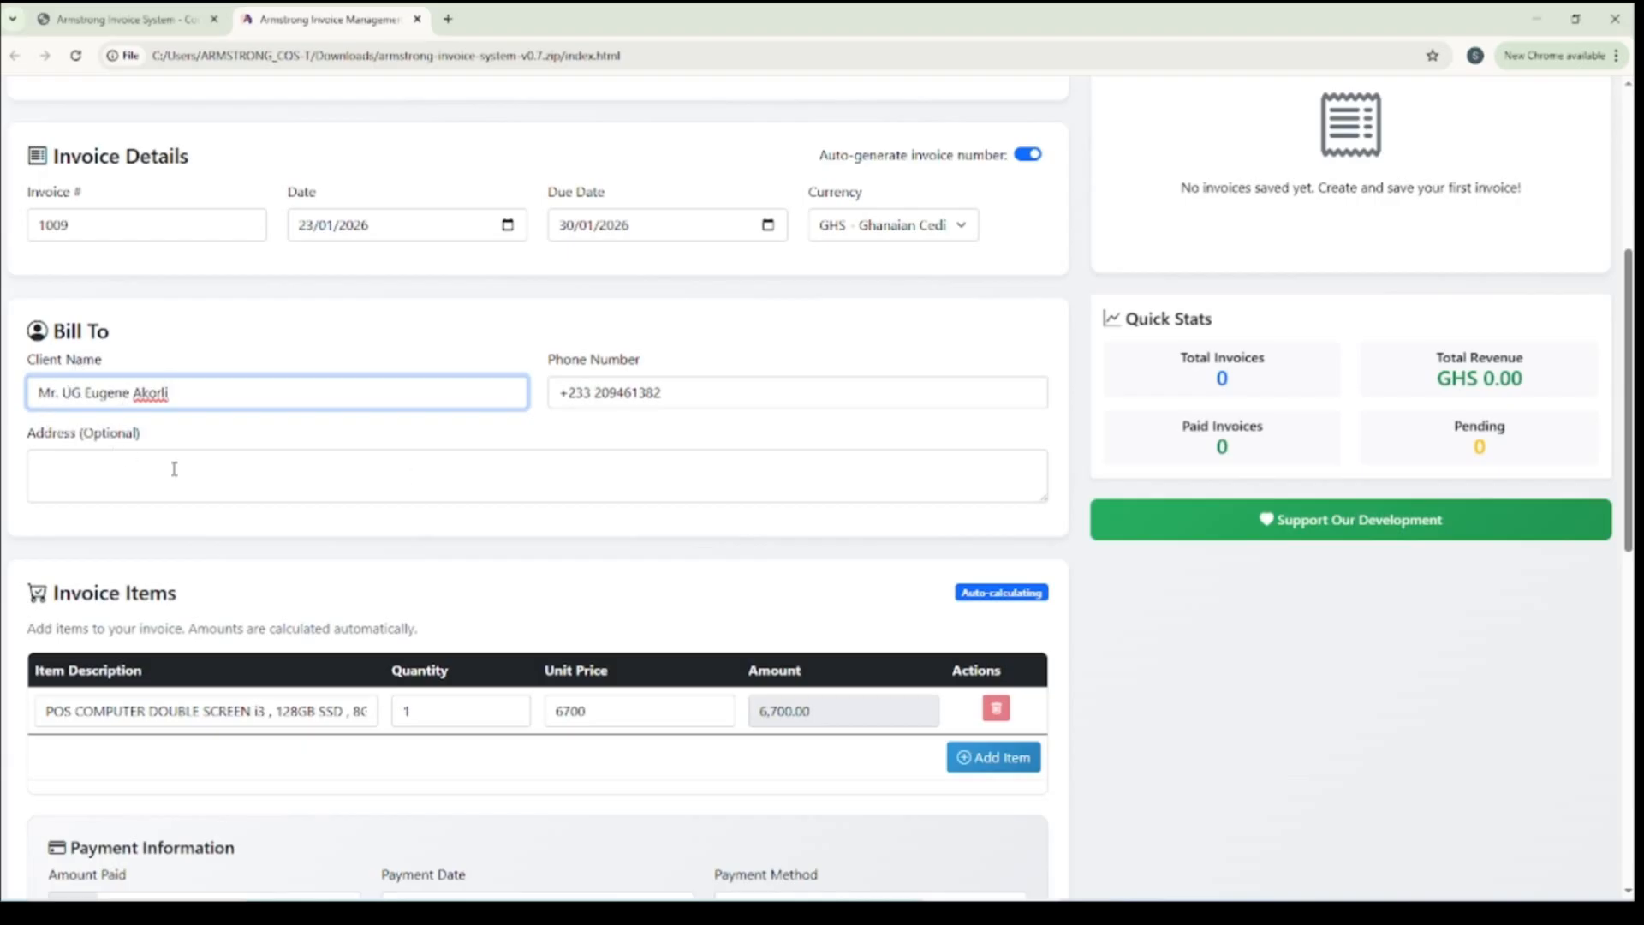
pyautogui.press('Tab')
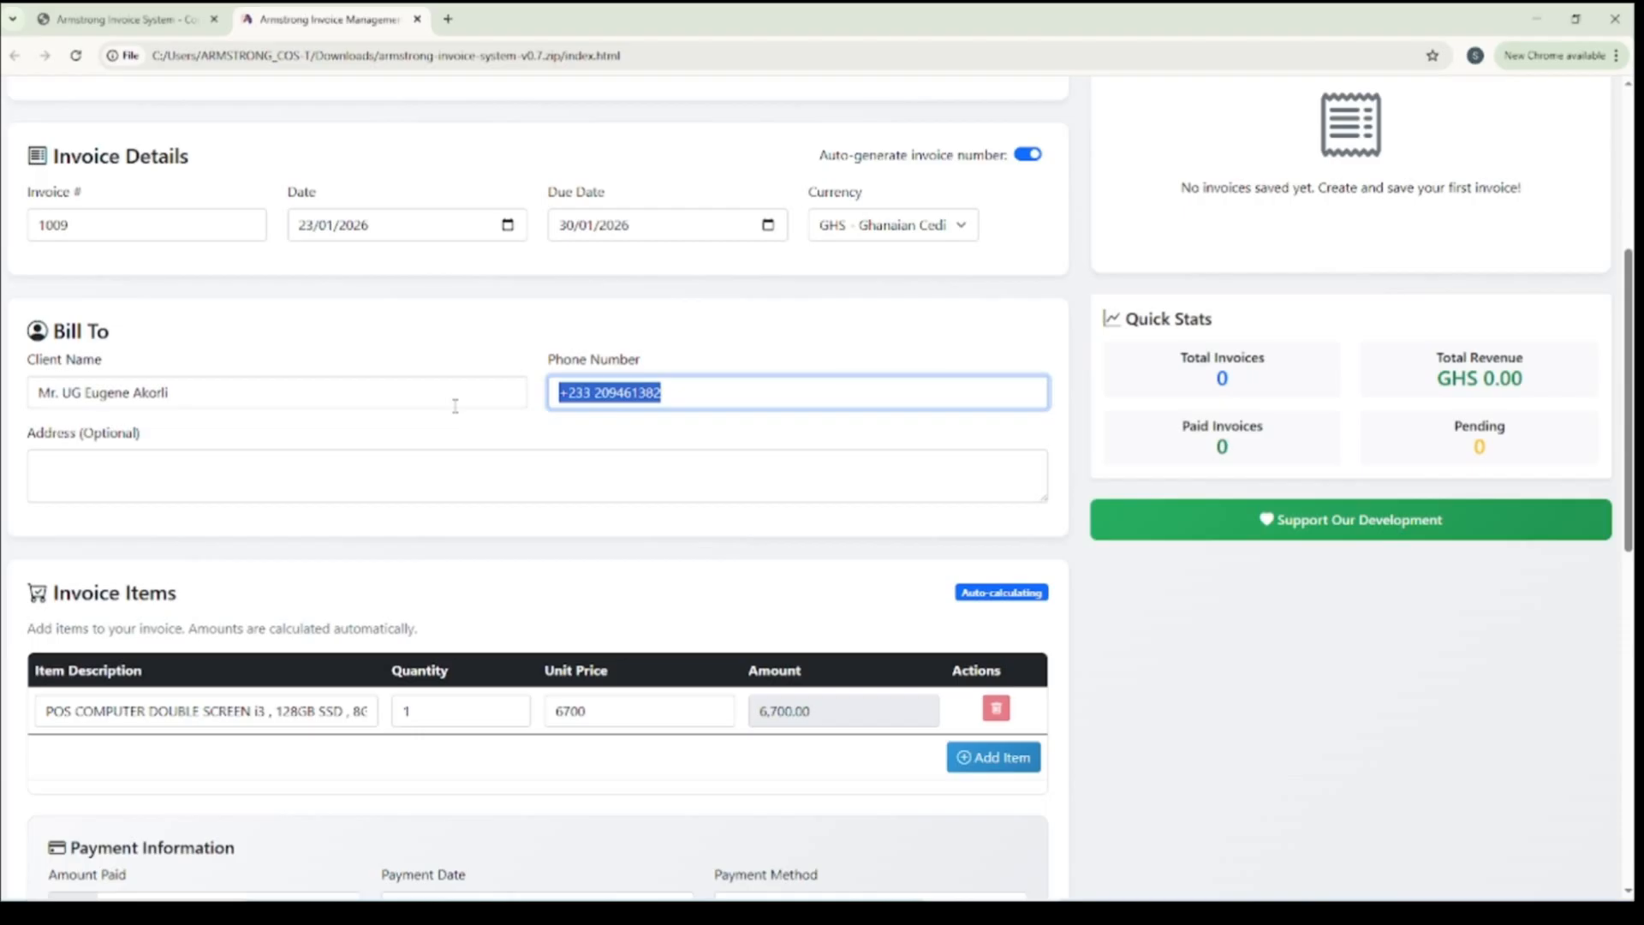
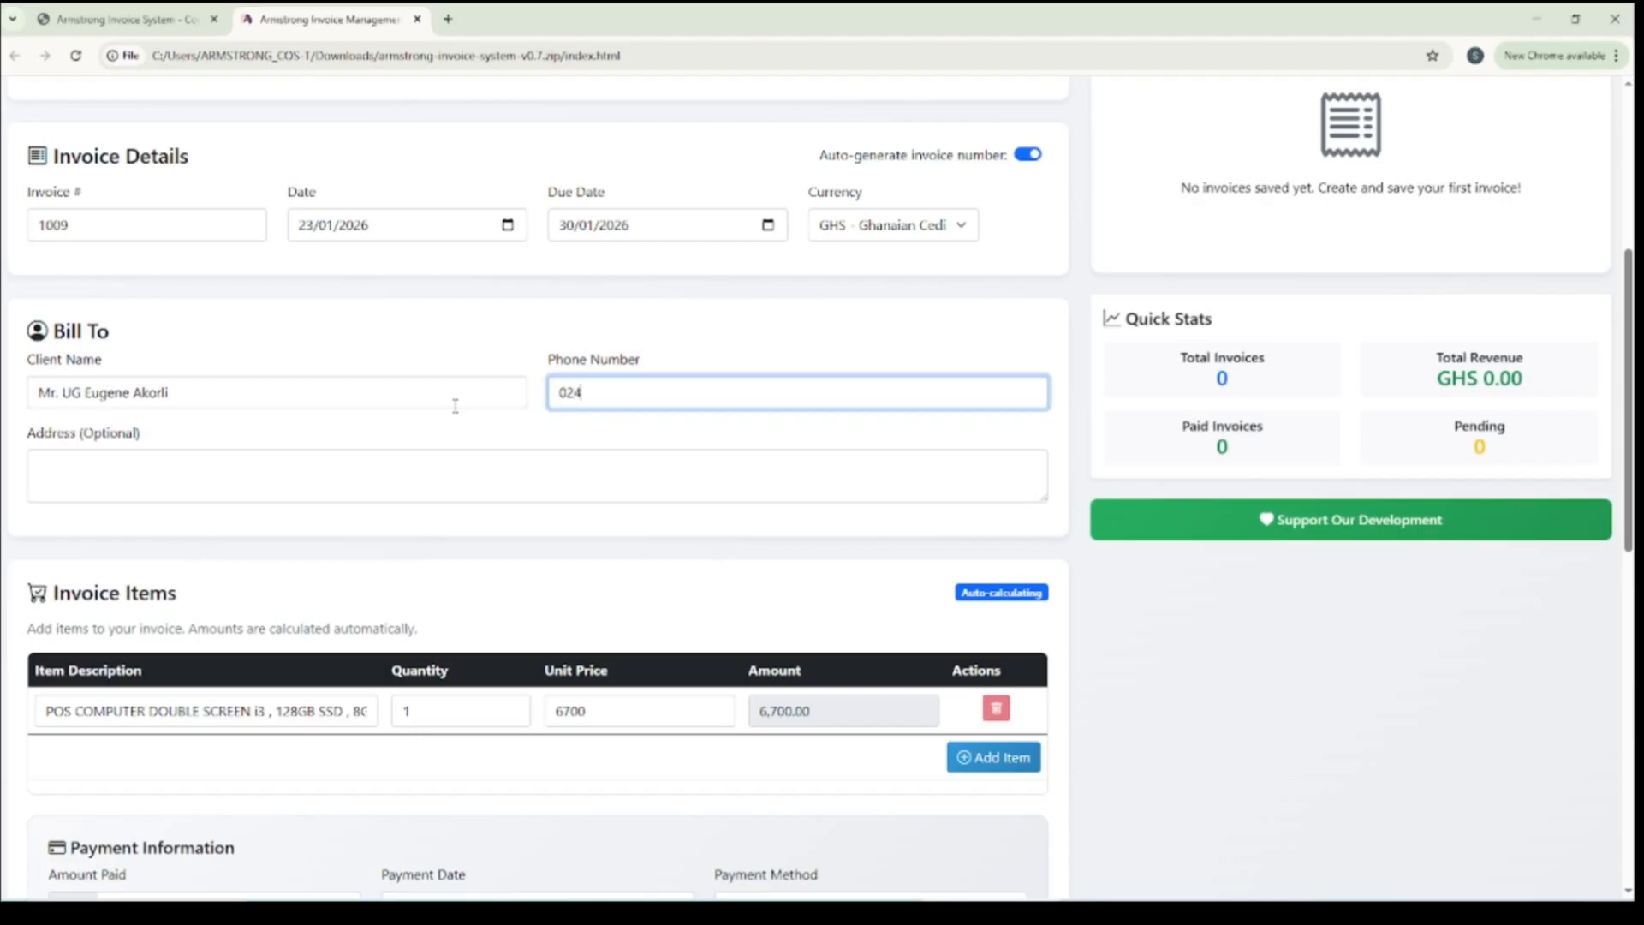
# Enter the client's address in the optional address field of Bill To
pyautogui.click(152, 463)
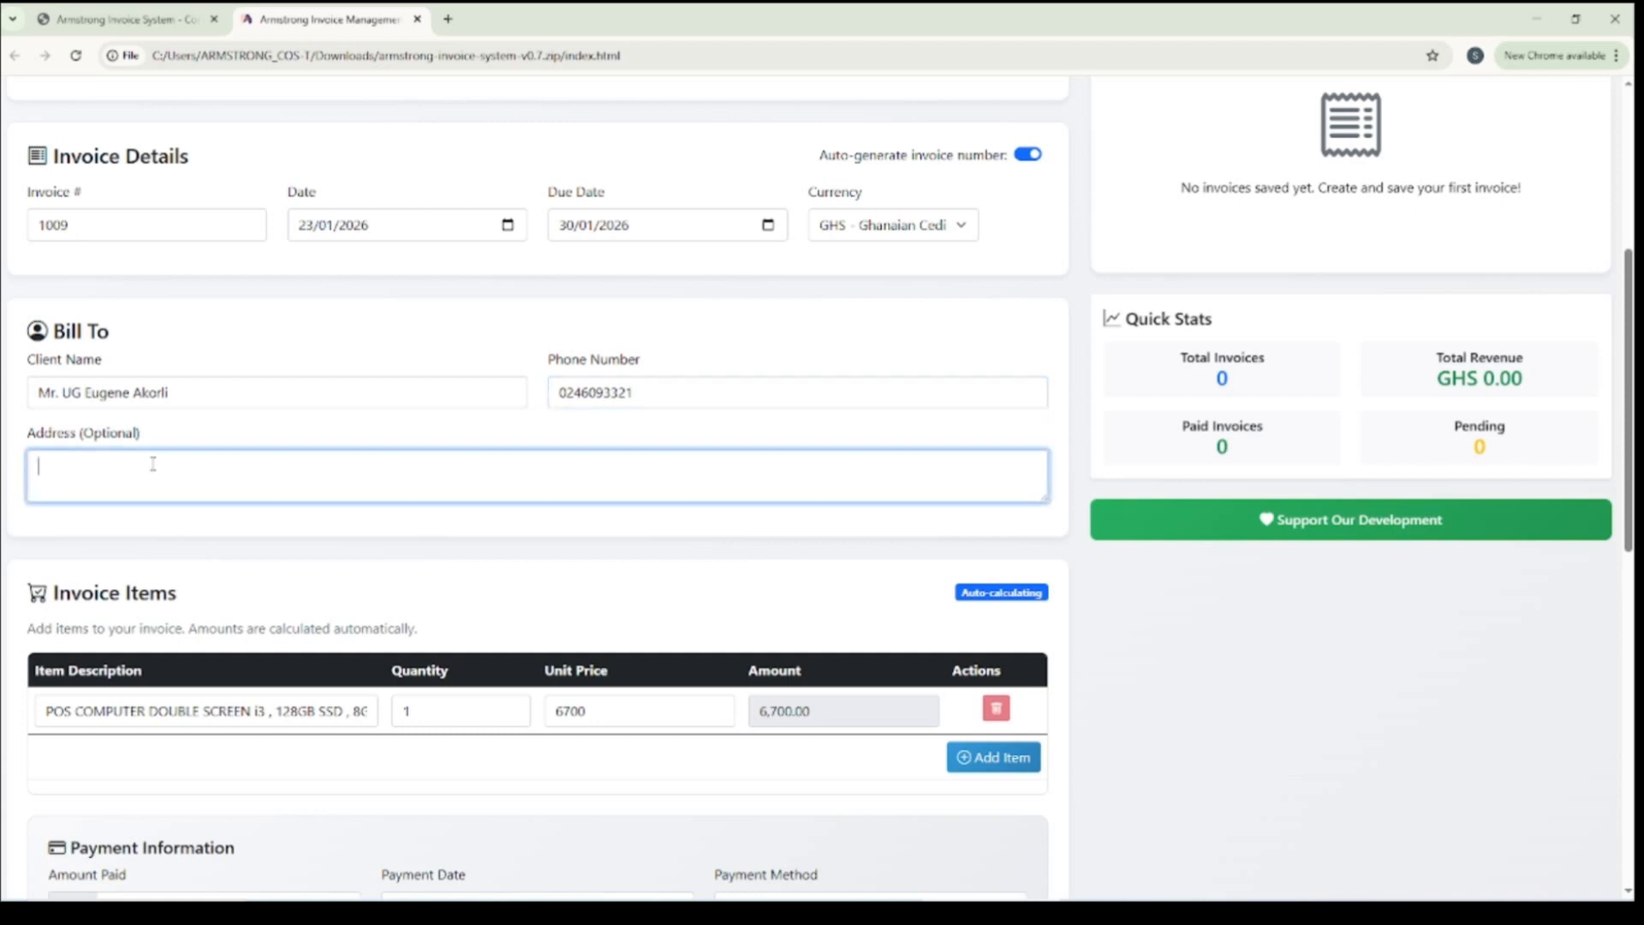
pyautogui.write('Tema Comm 11')
# Replace the first invoice item's description with "POS Desktop Computer"
pyautogui.scroll(-4, 282, 420)
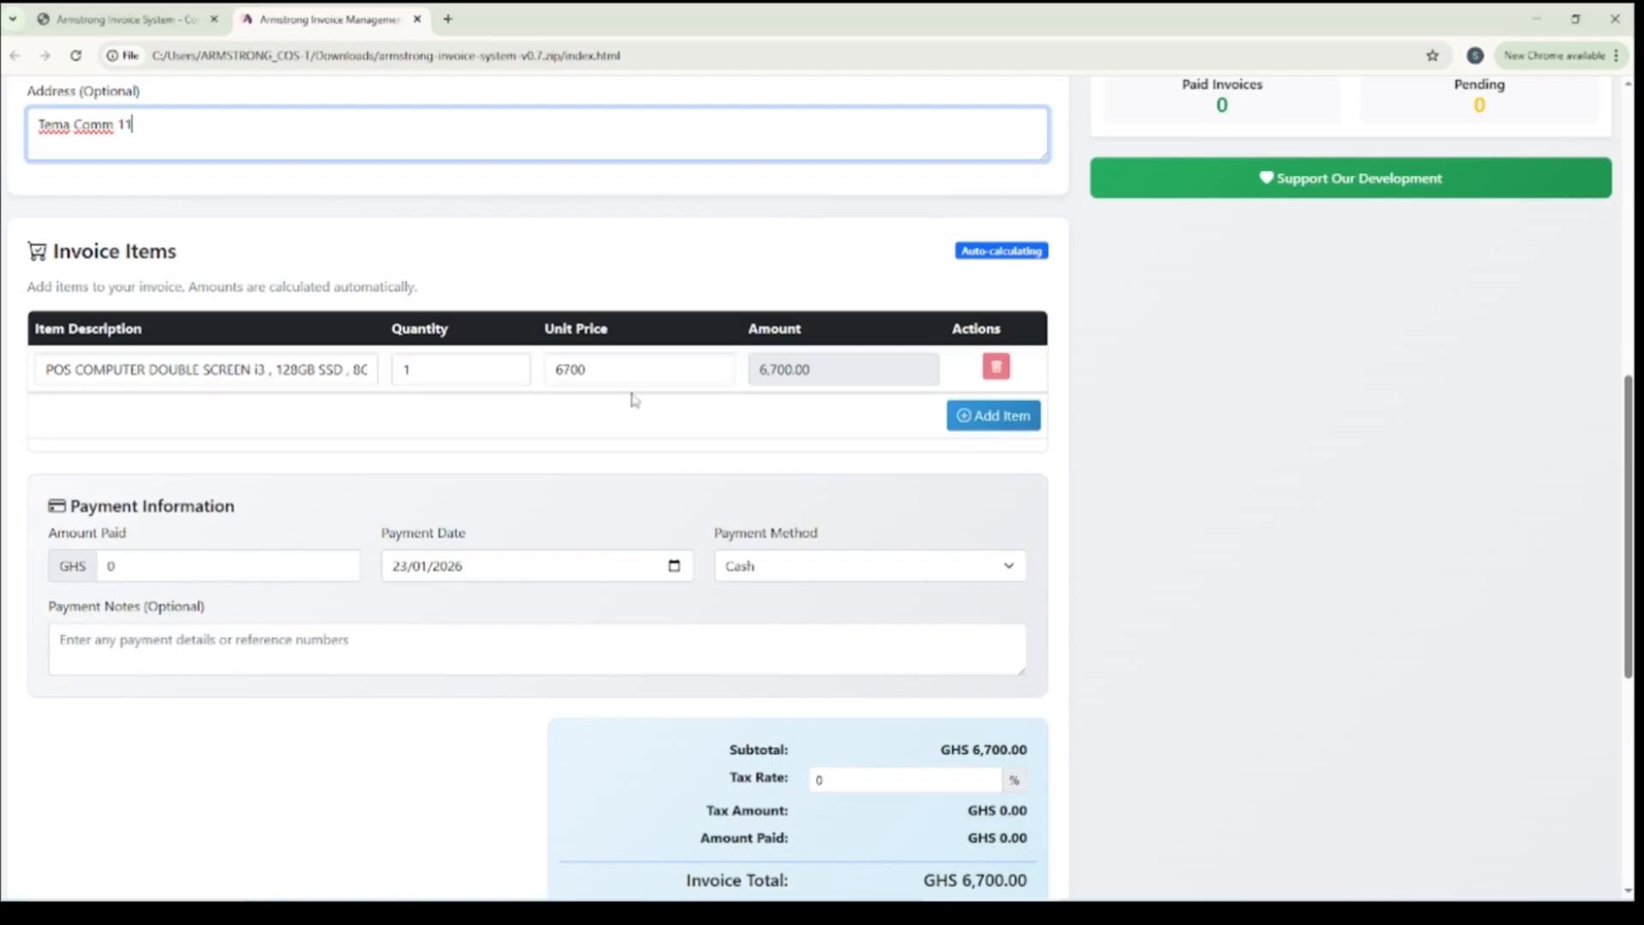
pyautogui.click(995, 369)
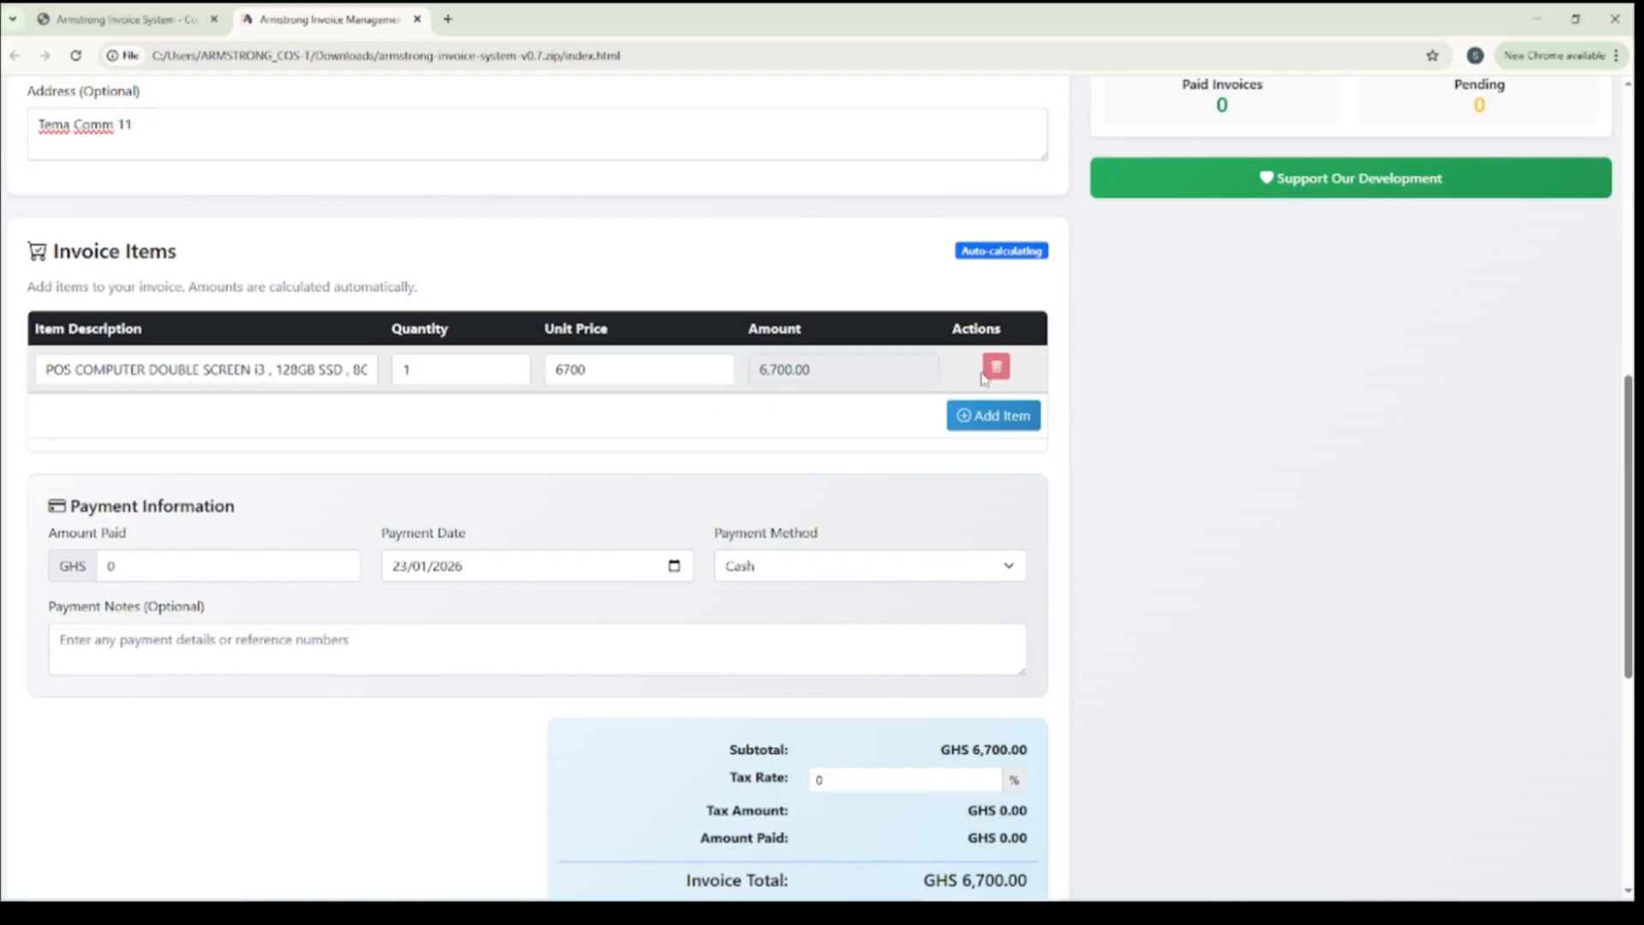
pyautogui.click(350, 369)
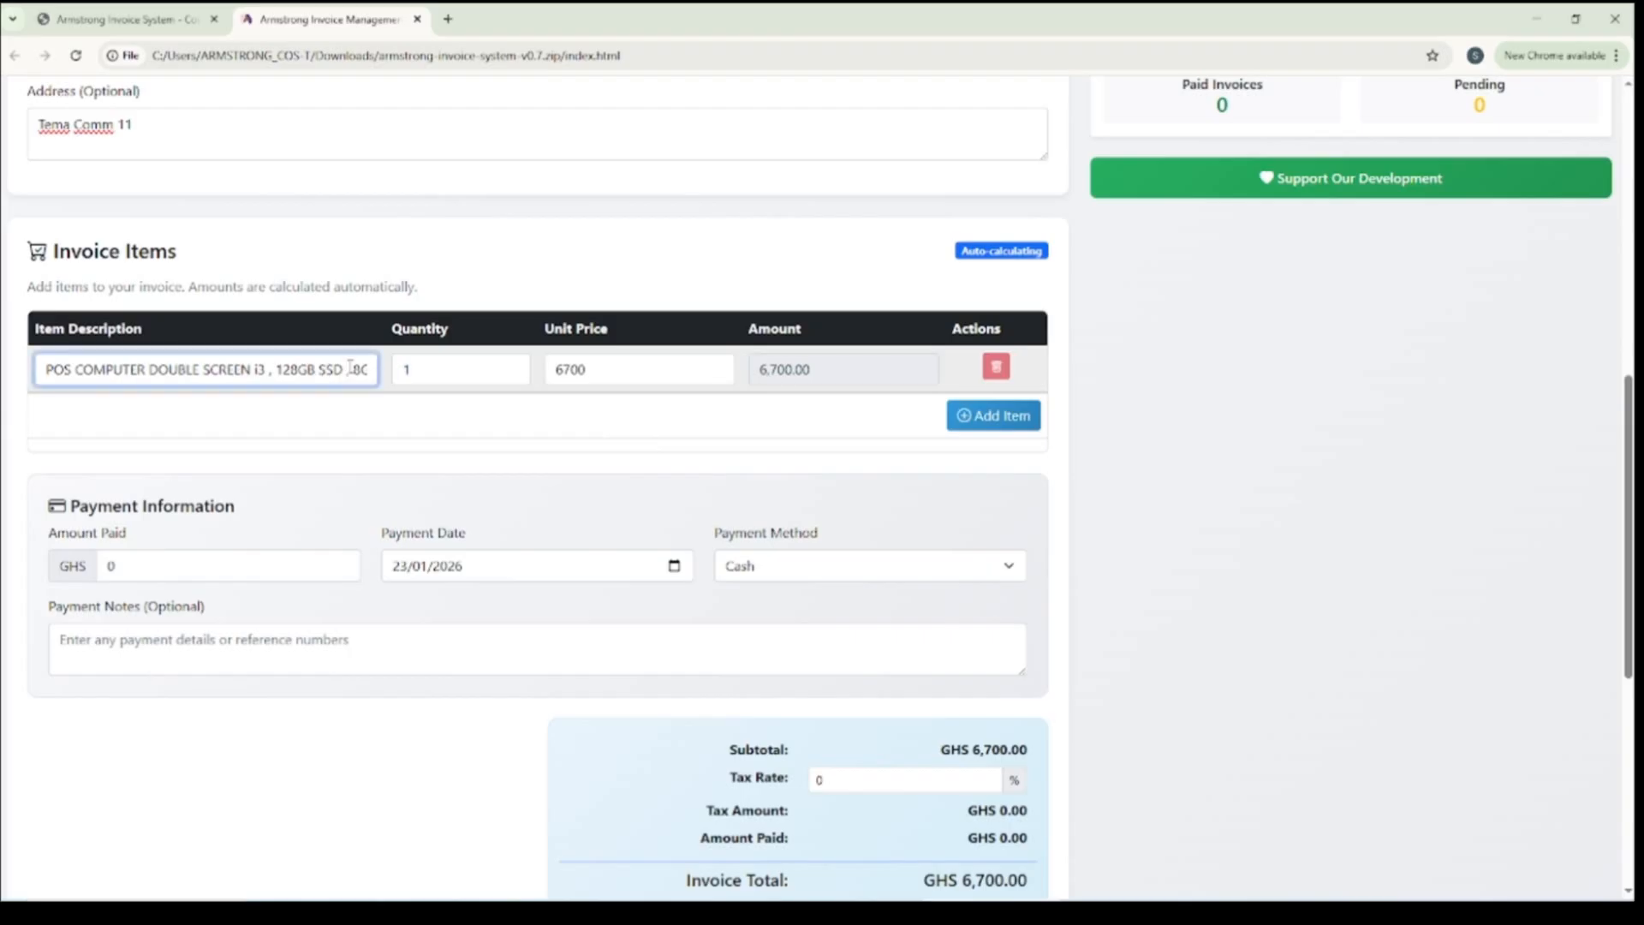
pyautogui.tripleClick(294, 364)
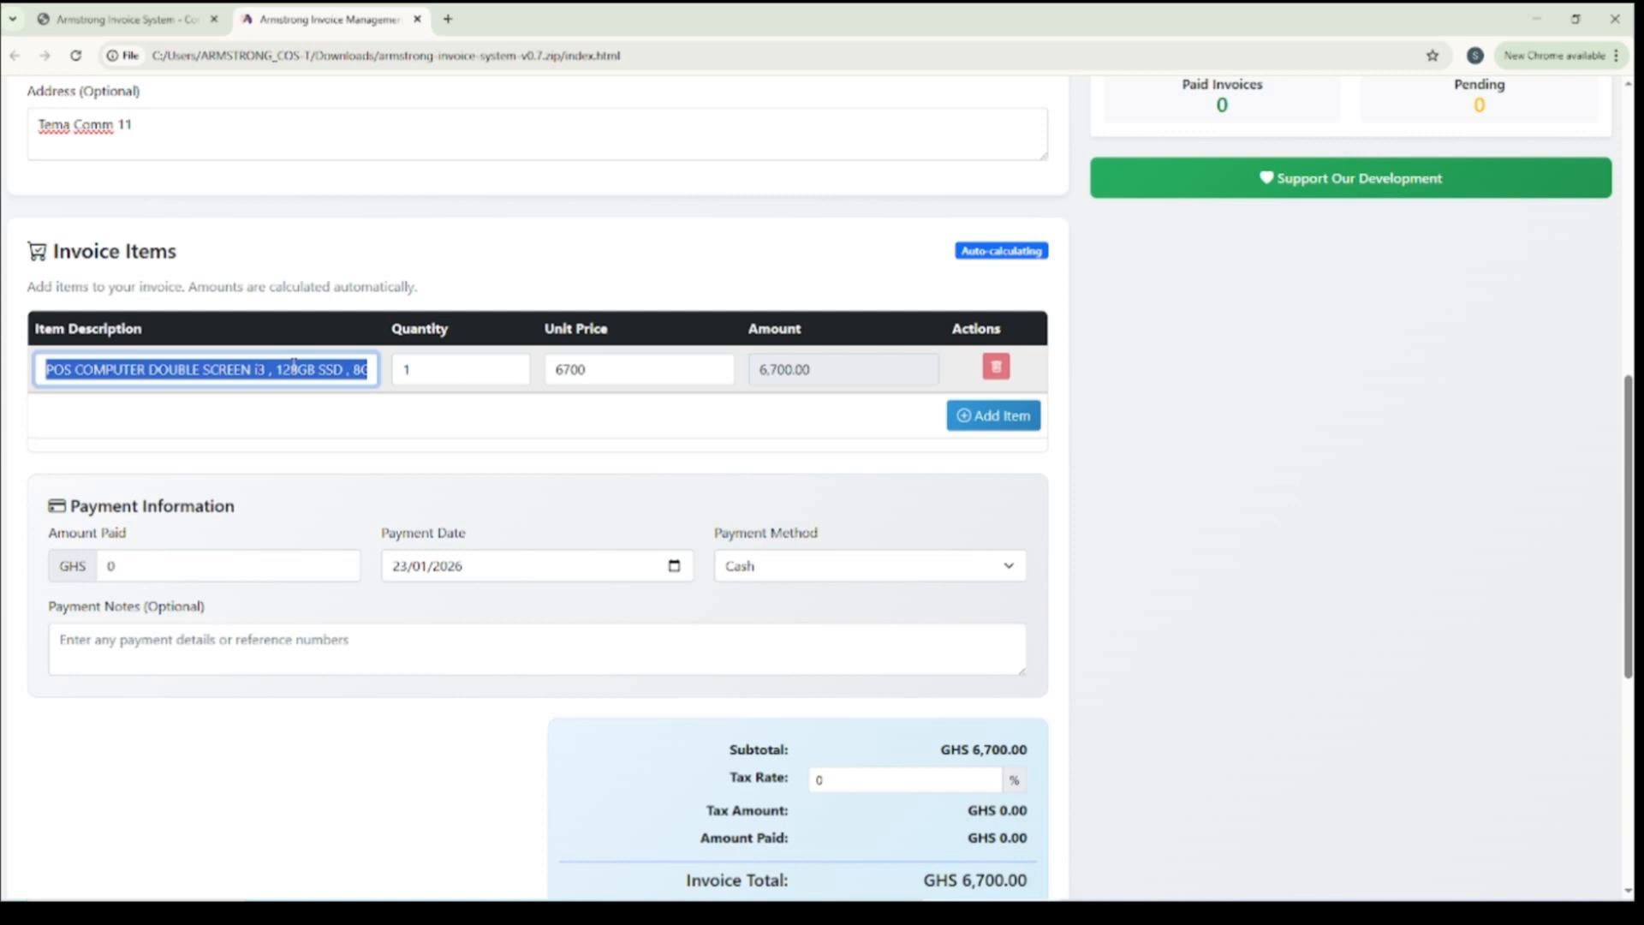
pyautogui.write('POS ')
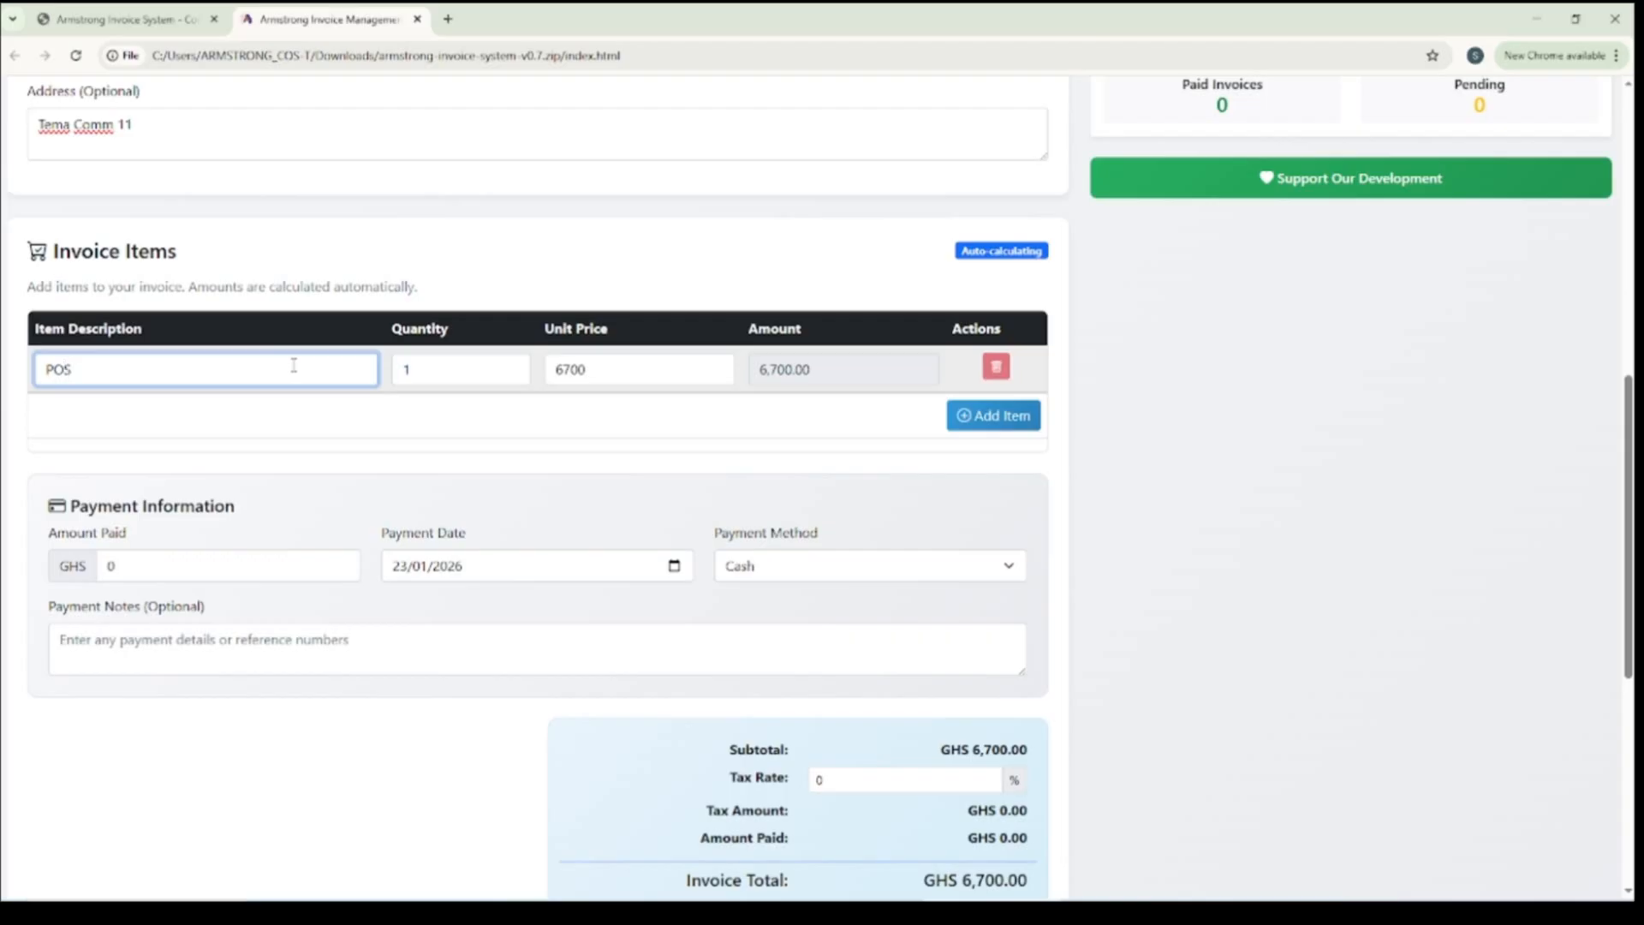
pyautogui.write('Desktop Computers')
pyautogui.press('BackSpace')
# Append the specification "Cor i3 8GB Ram, 128GB SSD" in parentheses to the POS Desktop Computer description
pyautogui.write('(Cor io=')
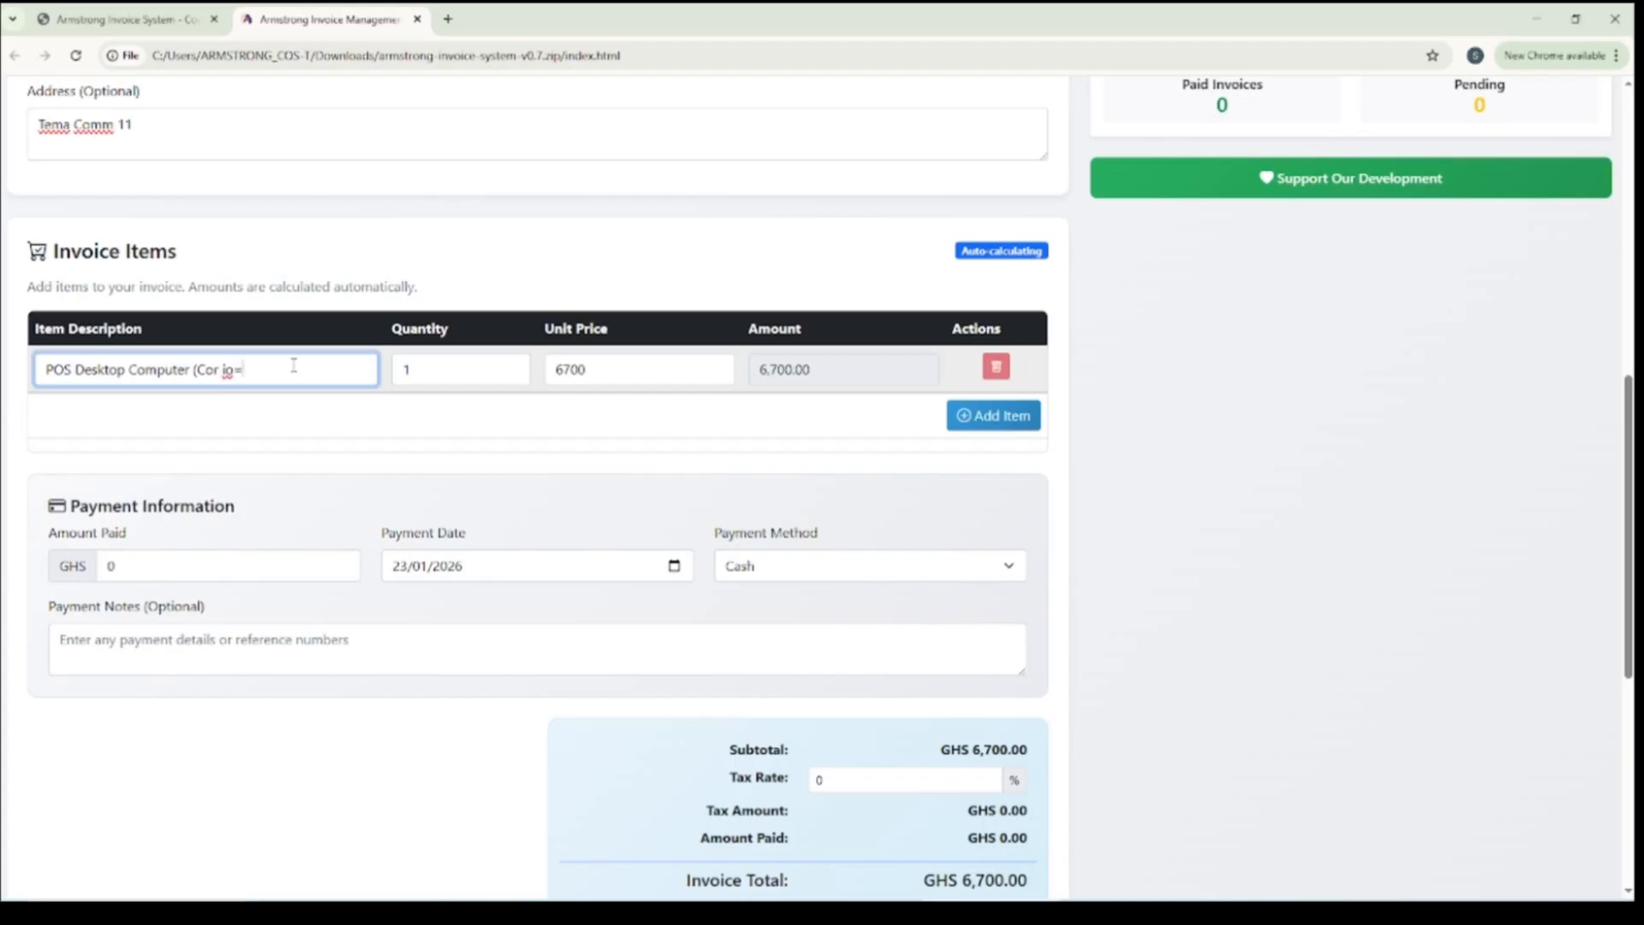
pyautogui.press('BackSpace')
pyautogui.press('BackSpace')
pyautogui.write('3 8gb')
pyautogui.press('BackSpace')
pyautogui.press('BackSpace')
pyautogui.write('GB Ram')
pyautogui.write(' 128GB')
pyautogui.write('D')
# Set the unit price of the POS Desktop Computer item to 6800
pyautogui.click(502, 371)
pyautogui.doubleClick(545, 375)
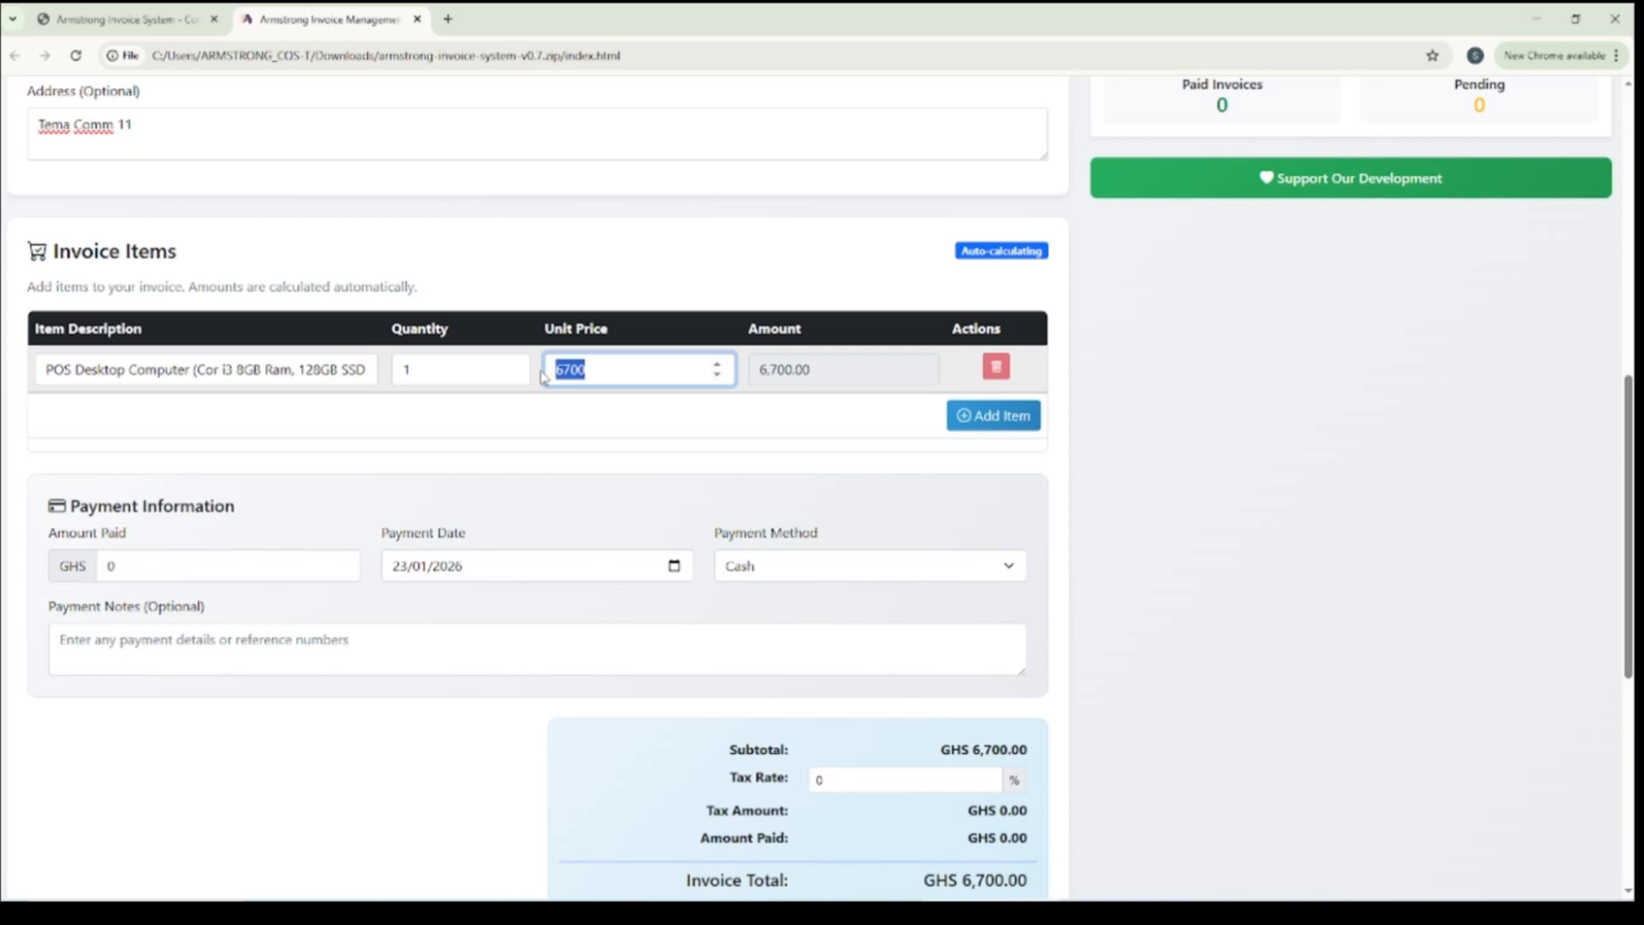
pyautogui.write('6800')
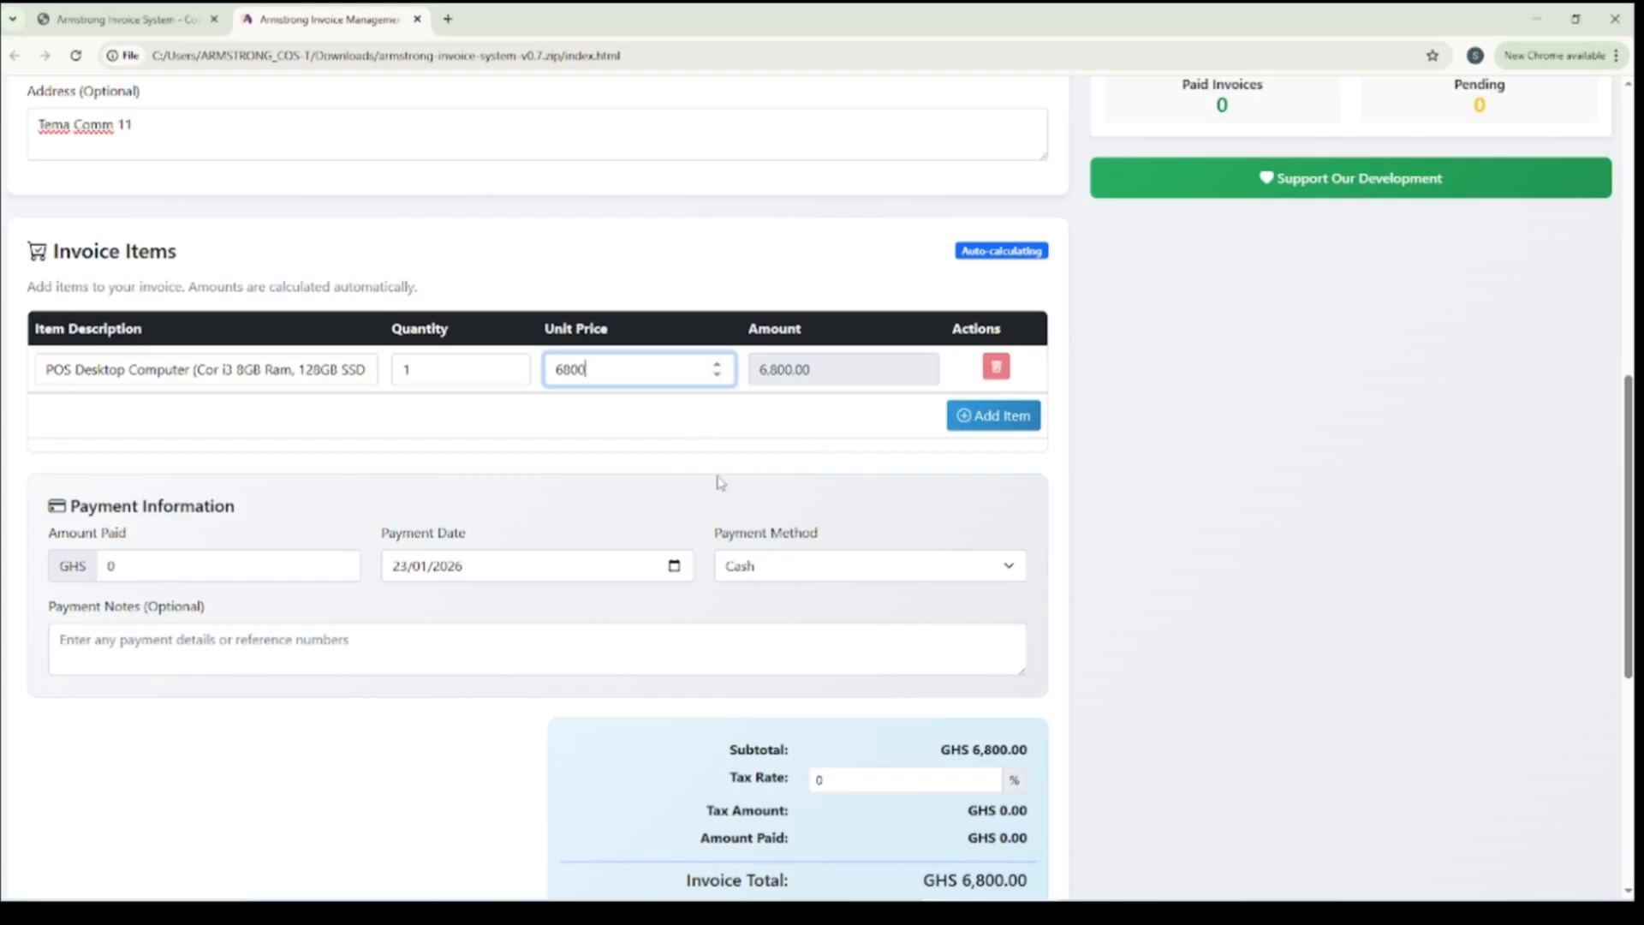
# Add a second invoice item described as "Barcode Scanner" with a unit price of 650
pyautogui.click(991, 421)
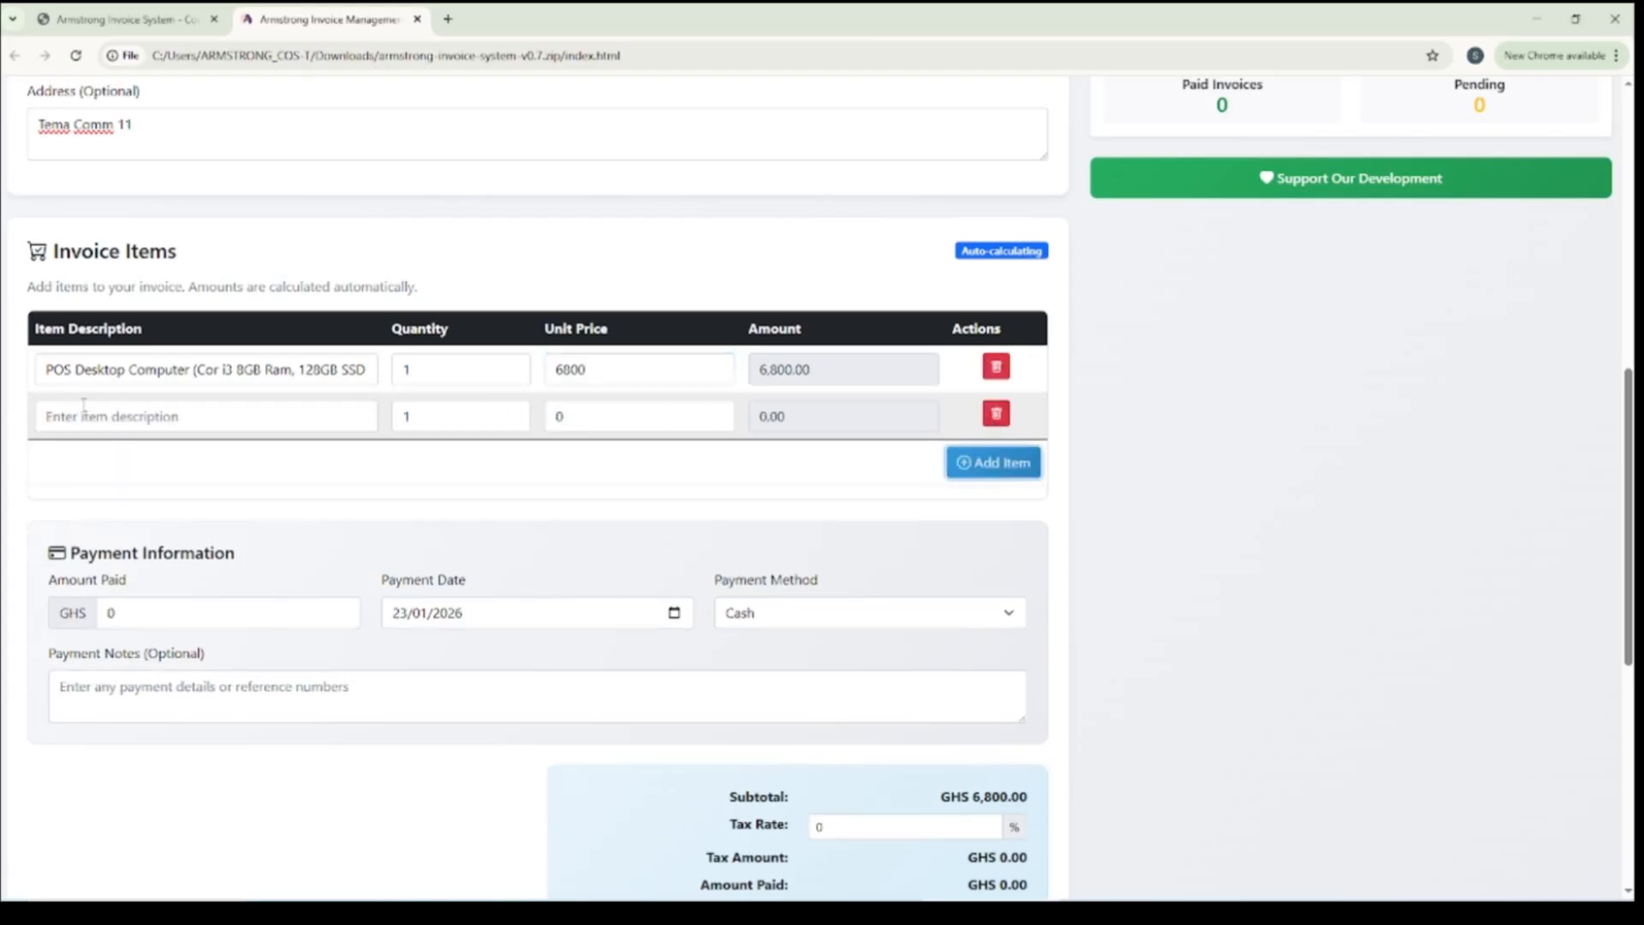
pyautogui.click(147, 416)
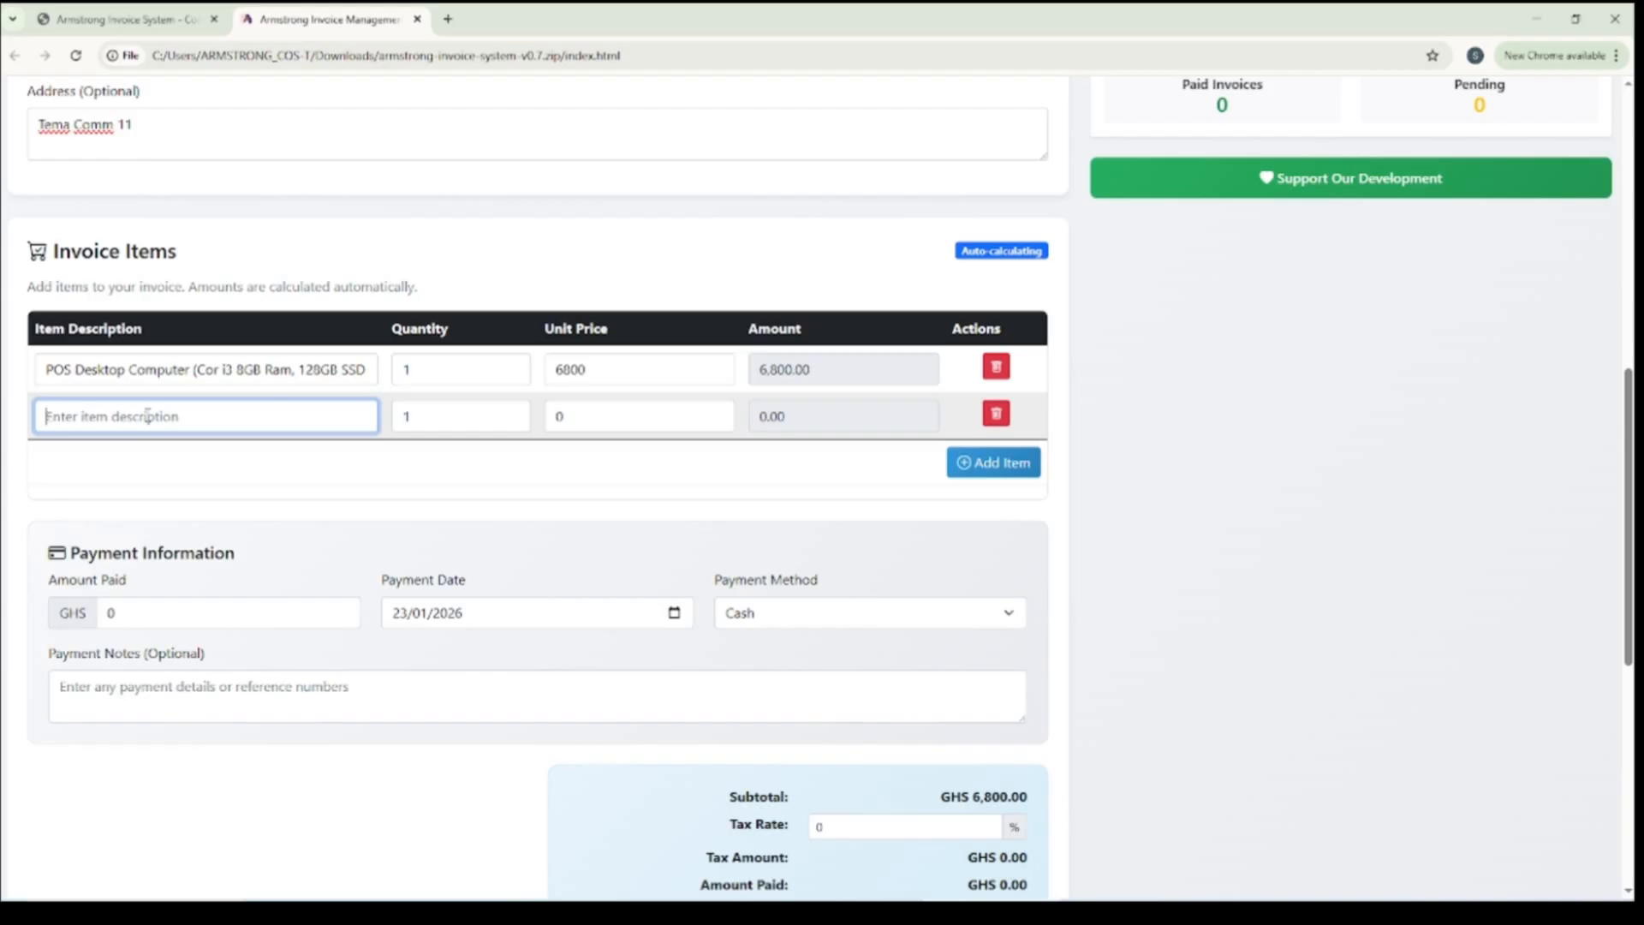
pyautogui.write('b')
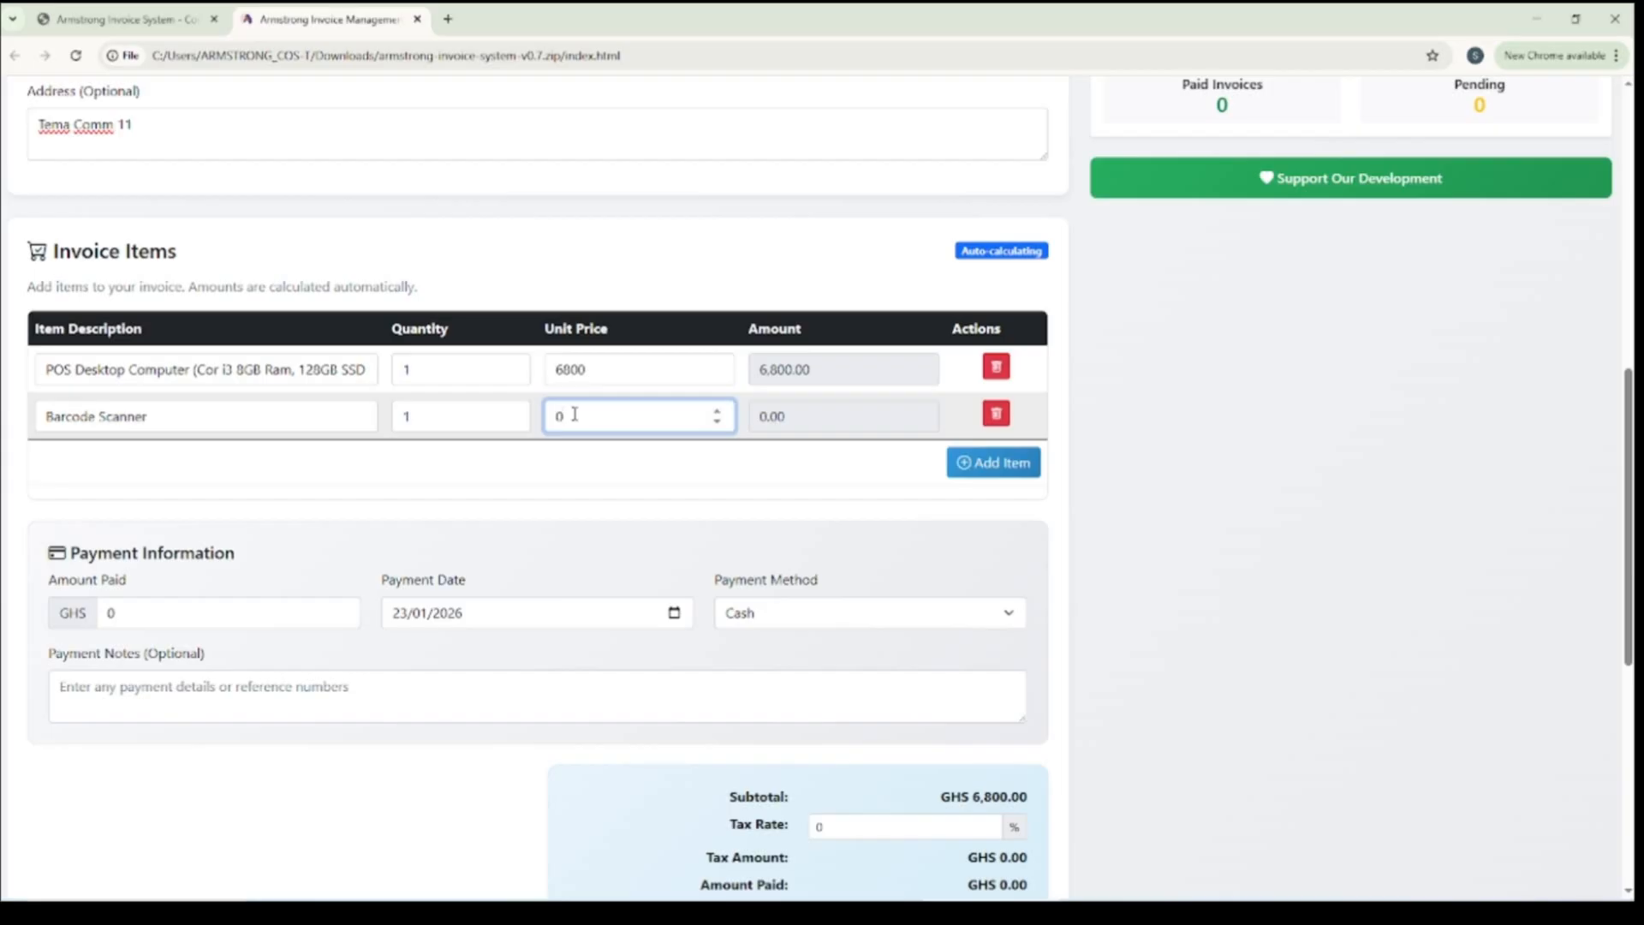
pyautogui.write('650')
pyautogui.moveTo(620, 417); pyautogui.dragTo(521, 411)
pyautogui.write('650')
# Extend the second item's description so that it reads "Barcode Scanner (1D /2D)"
pyautogui.click(177, 407)
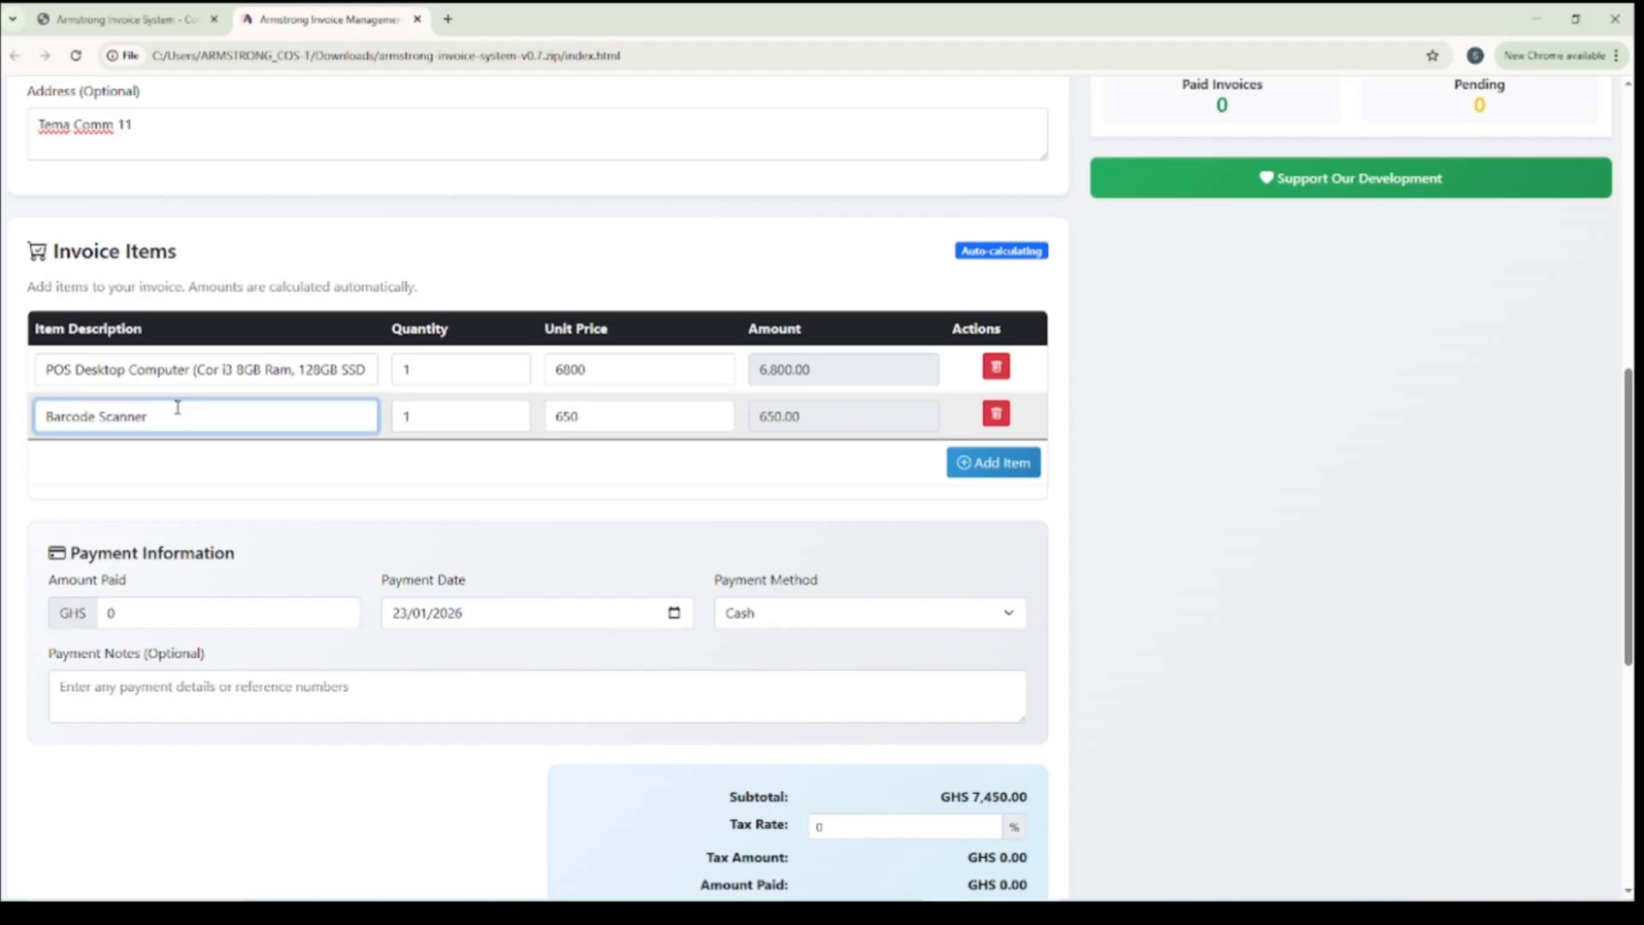
pyautogui.write('(1d')
pyautogui.press('BackSpace')
pyautogui.write('1d')
pyautogui.press('BackSpace')
pyautogui.press('BackSpace')
pyautogui.write('D)2d')
pyautogui.press('BackSpace')
pyautogui.write('D')
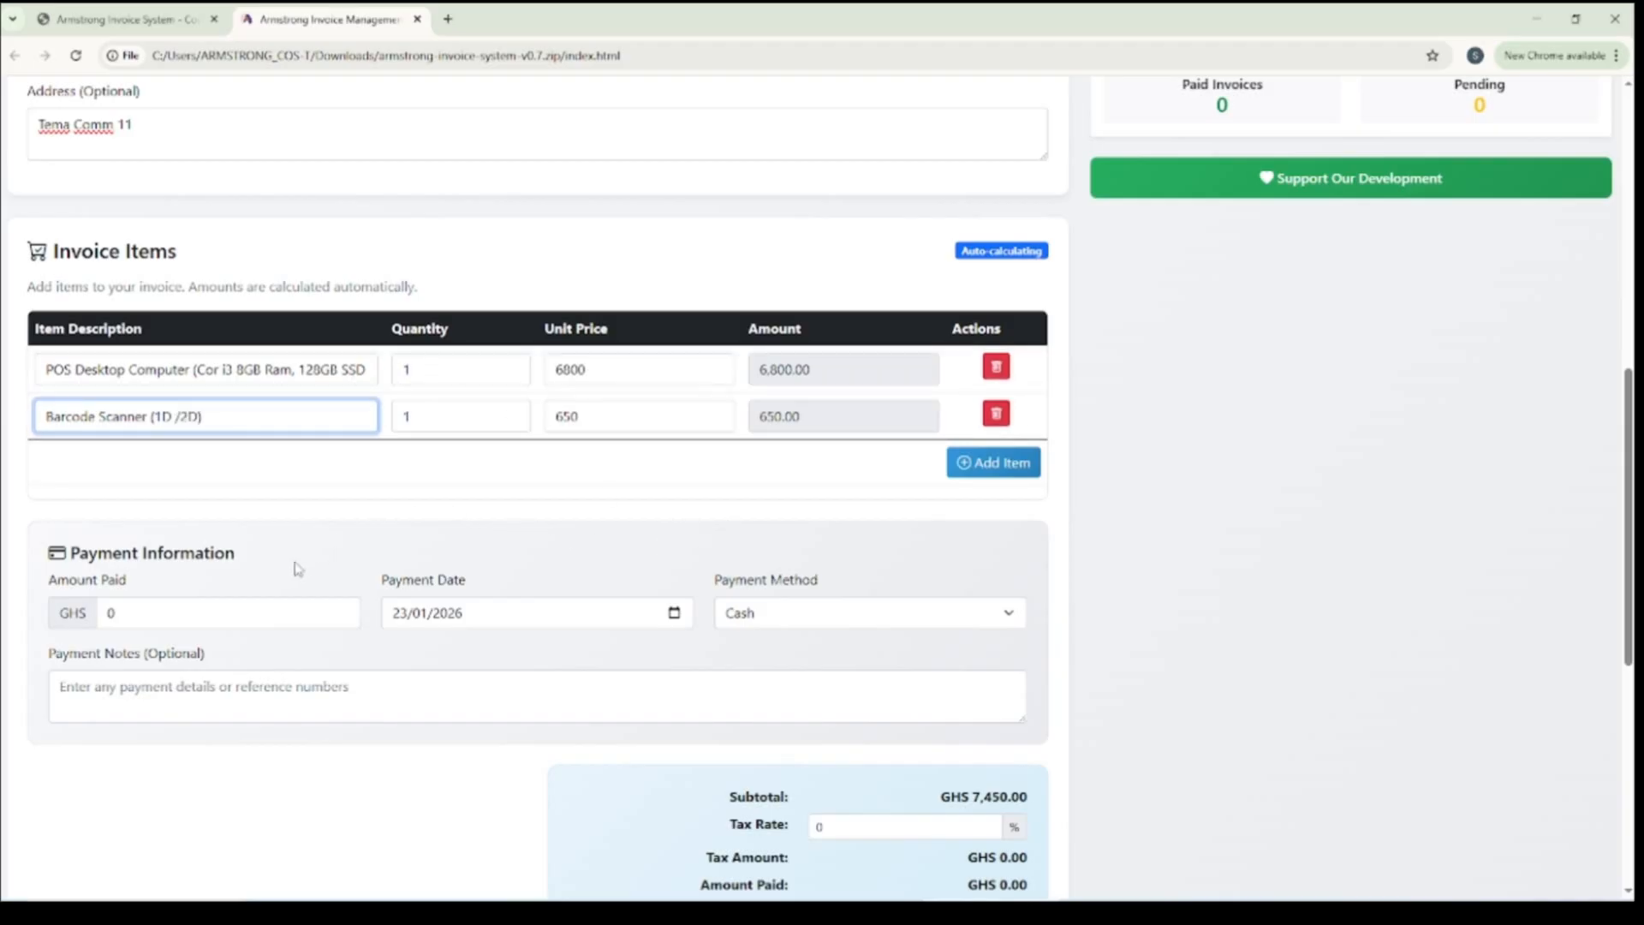
# Set the amount paid in the Payment Information section to GHS 7450
pyautogui.scroll(-2, 295, 568)
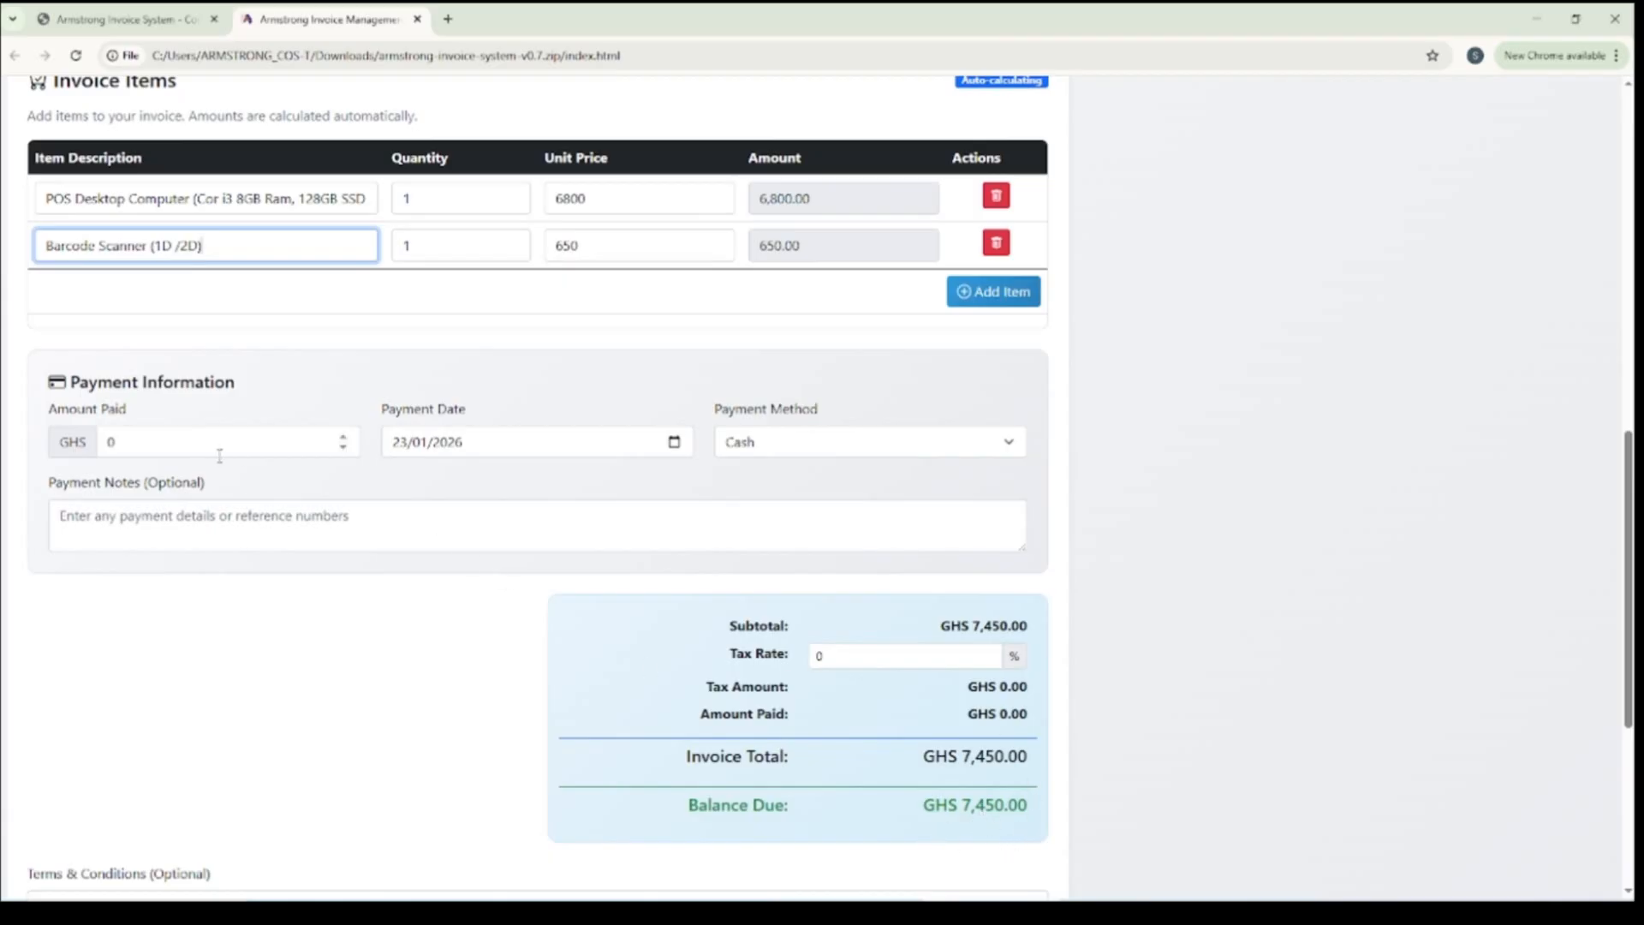
pyautogui.scroll(2, 219, 456)
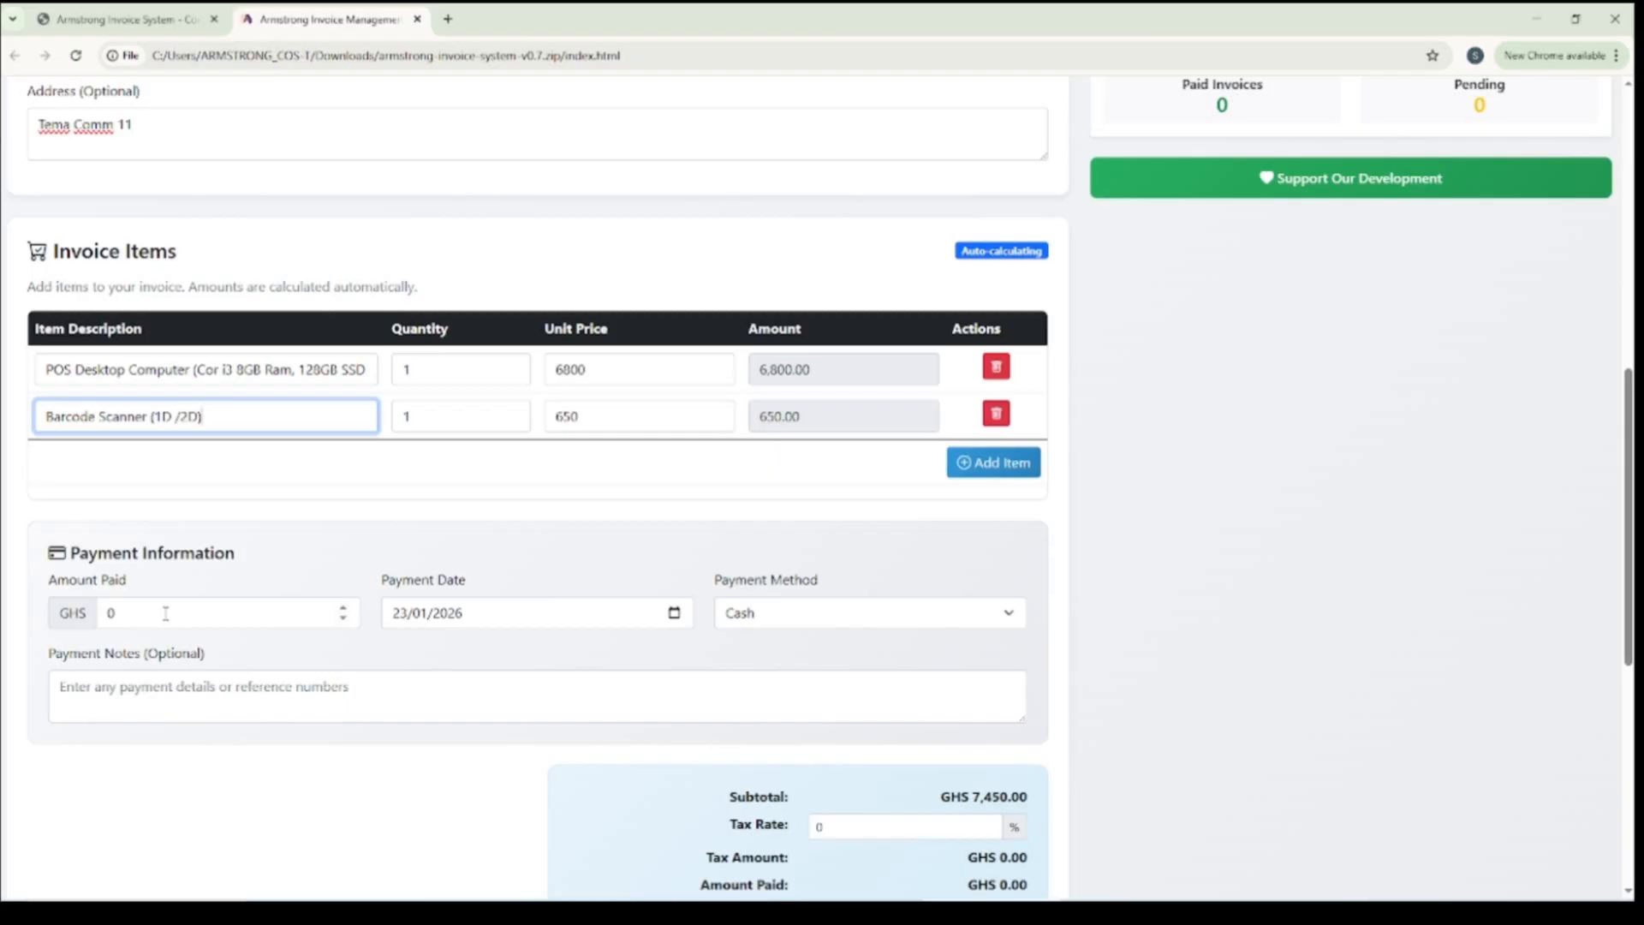
pyautogui.scroll(-1, 165, 613)
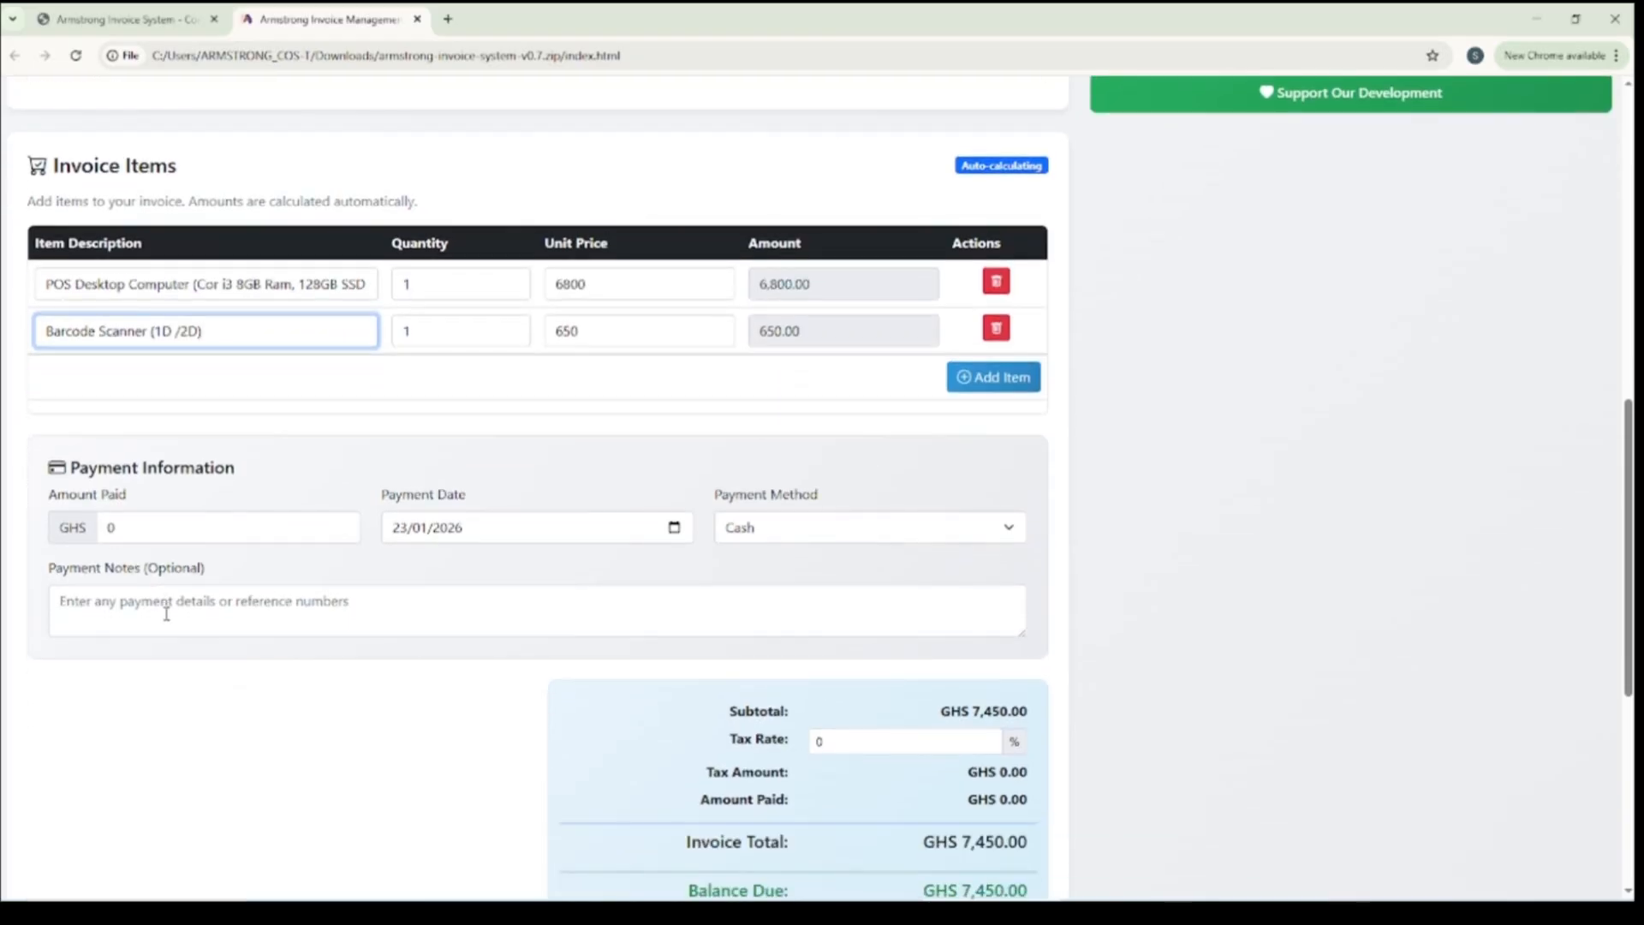
pyautogui.moveTo(151, 535); pyautogui.dragTo(110, 526)
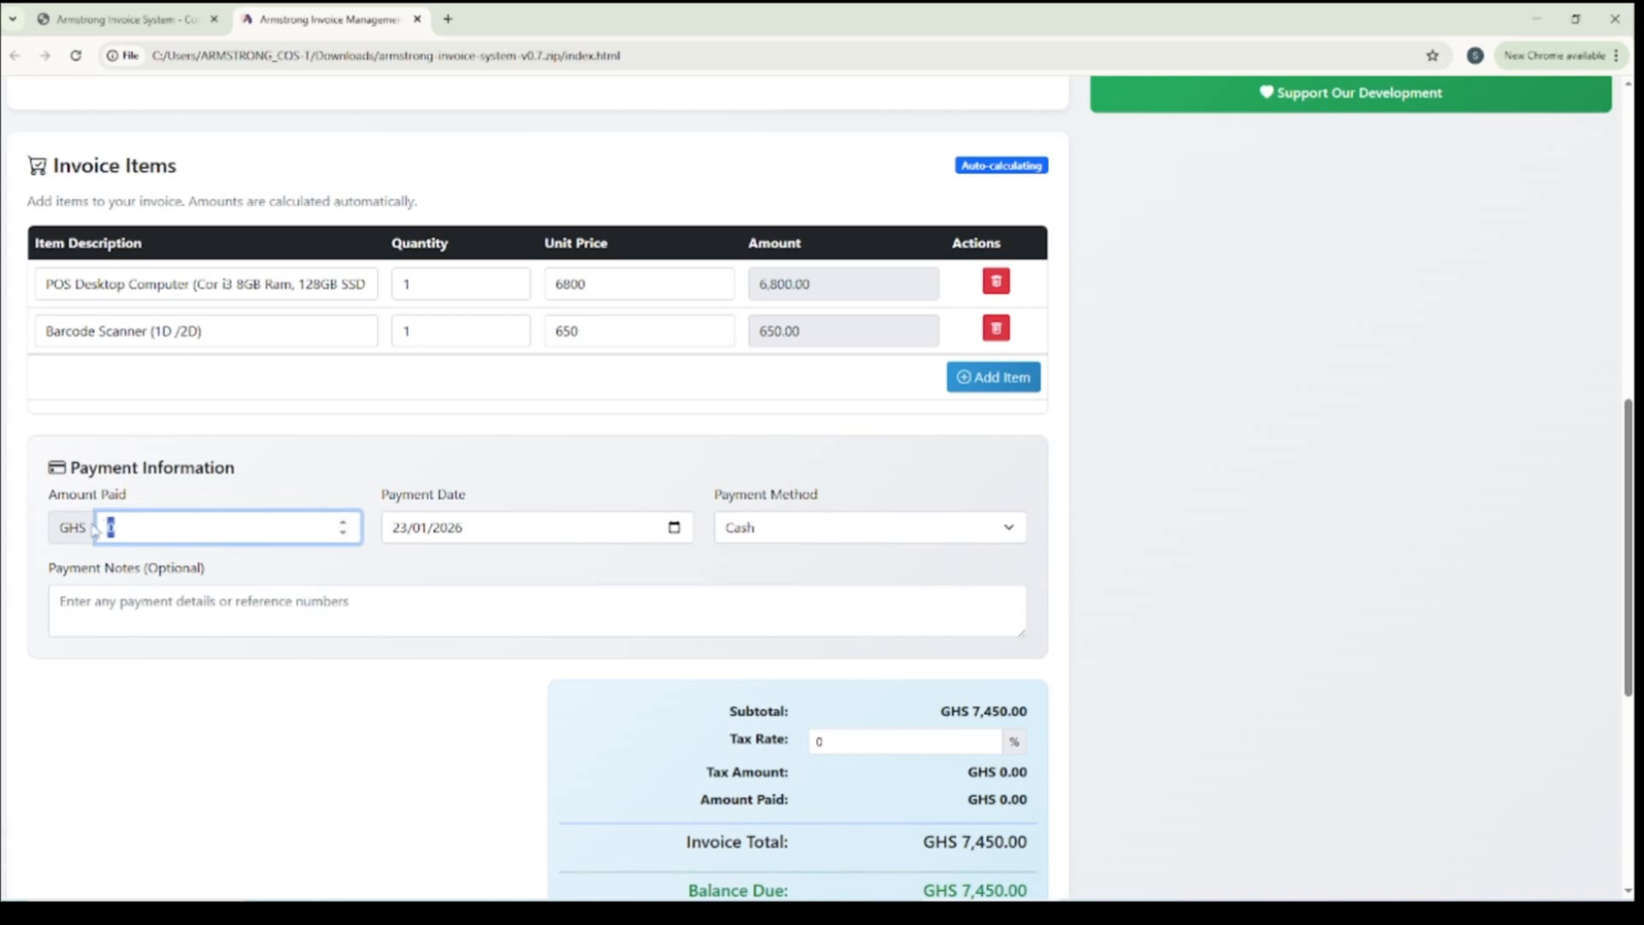
pyautogui.write('7443')
pyautogui.scroll(-3, 492, 510)
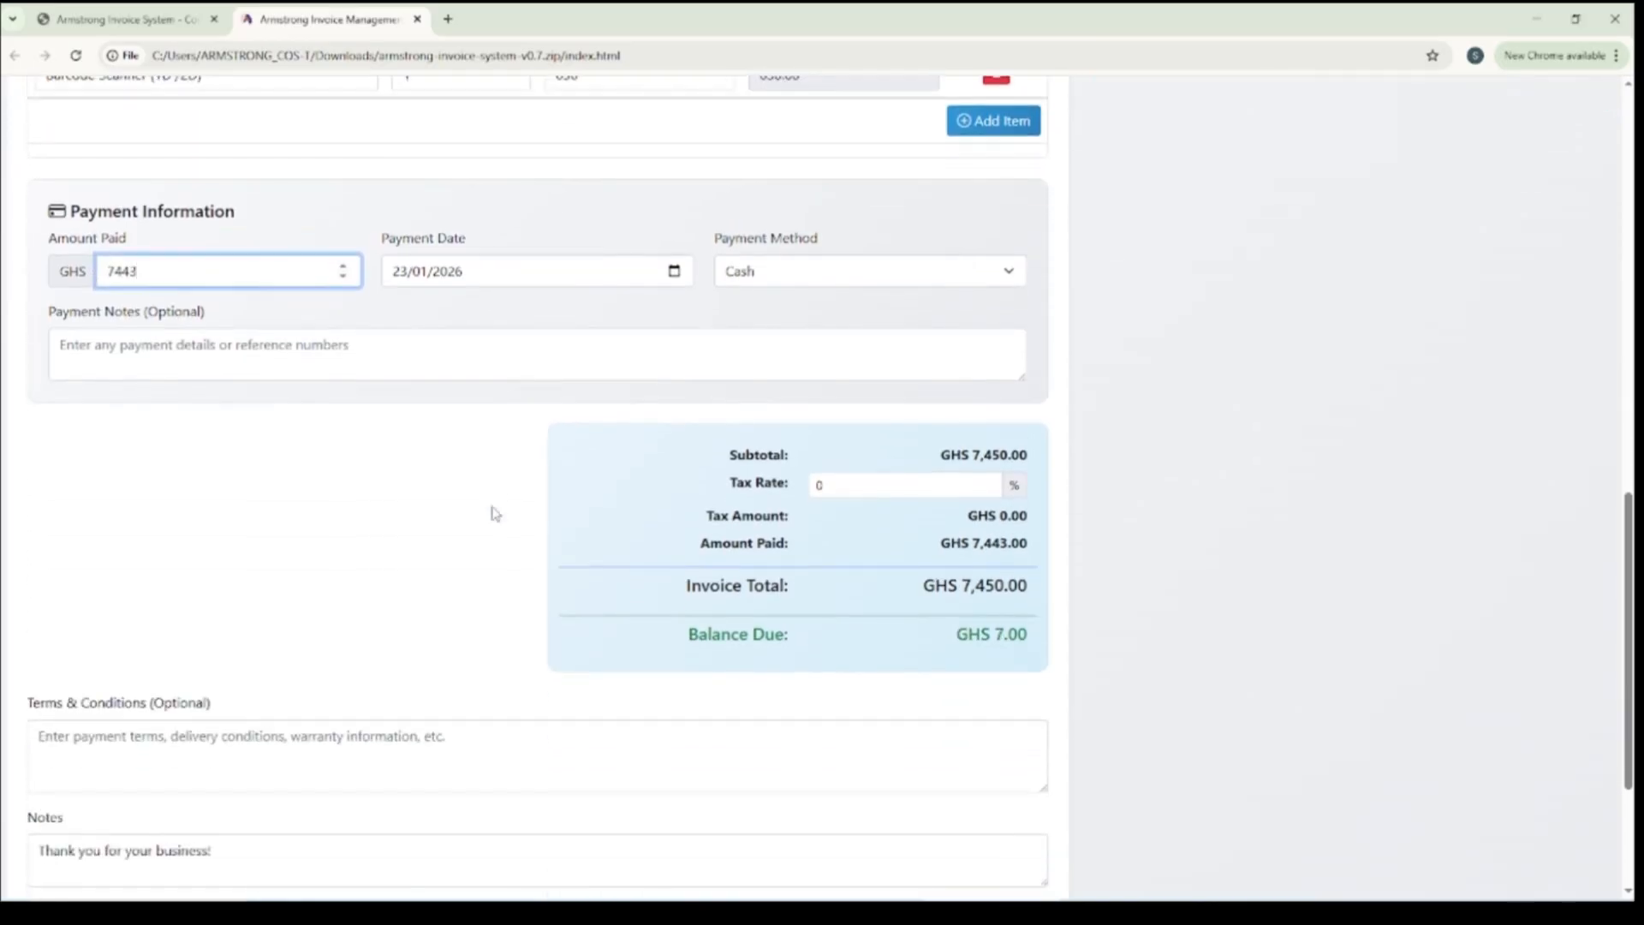
pyautogui.scroll(2, 343, 488)
pyautogui.scroll(1, 308, 488)
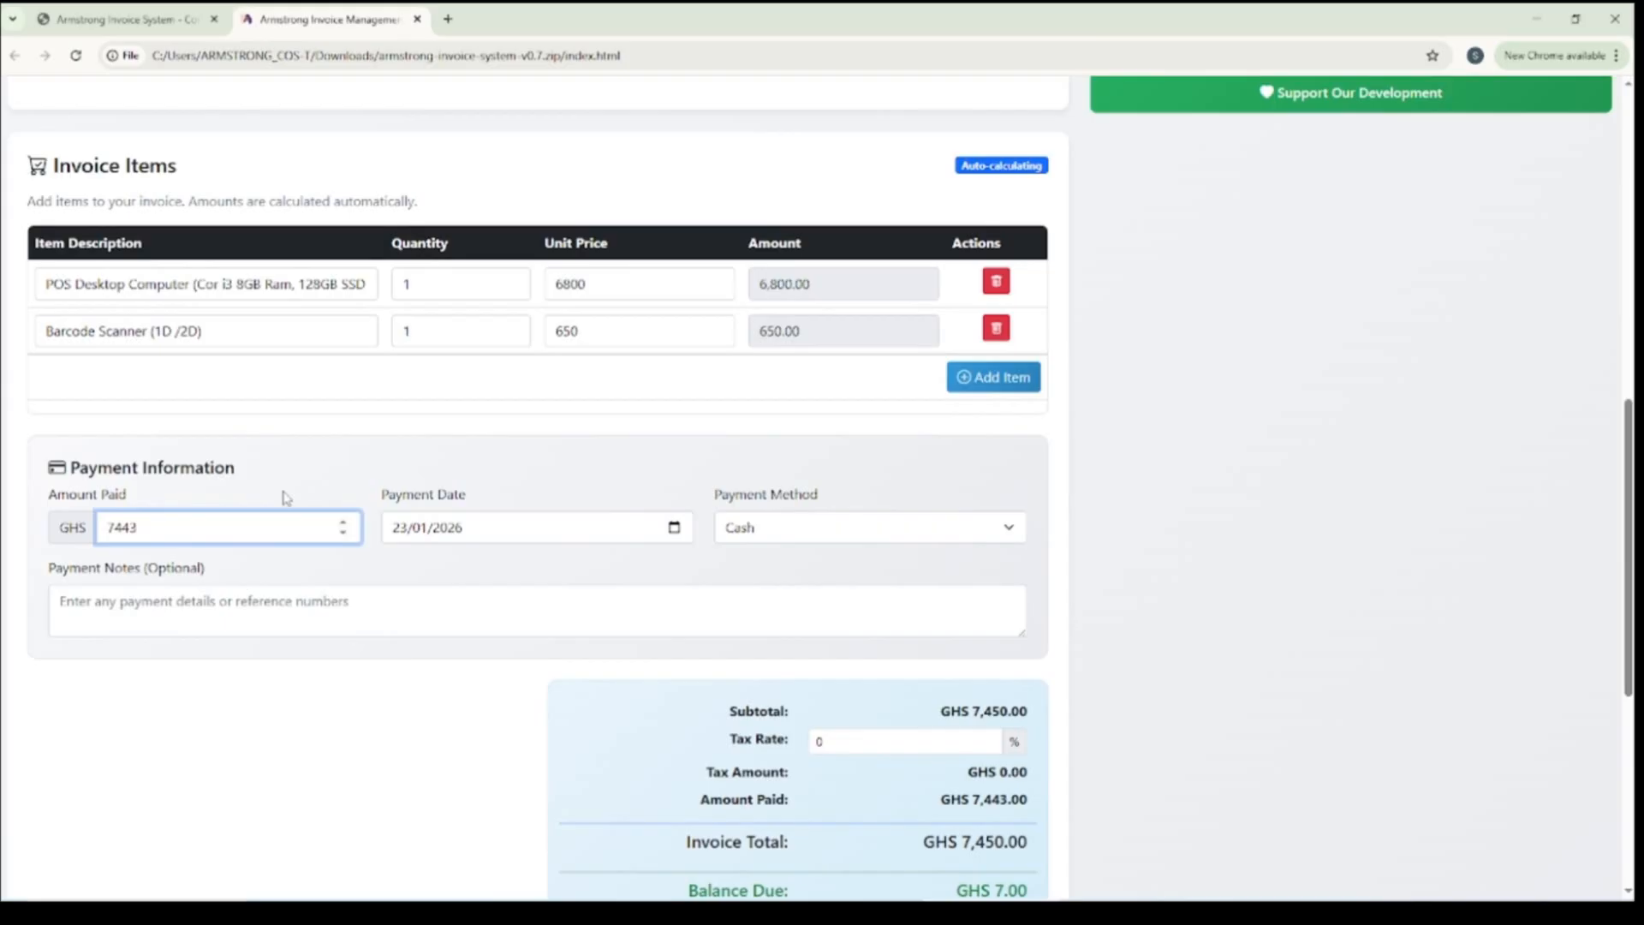
pyautogui.scroll(-1, 288, 495)
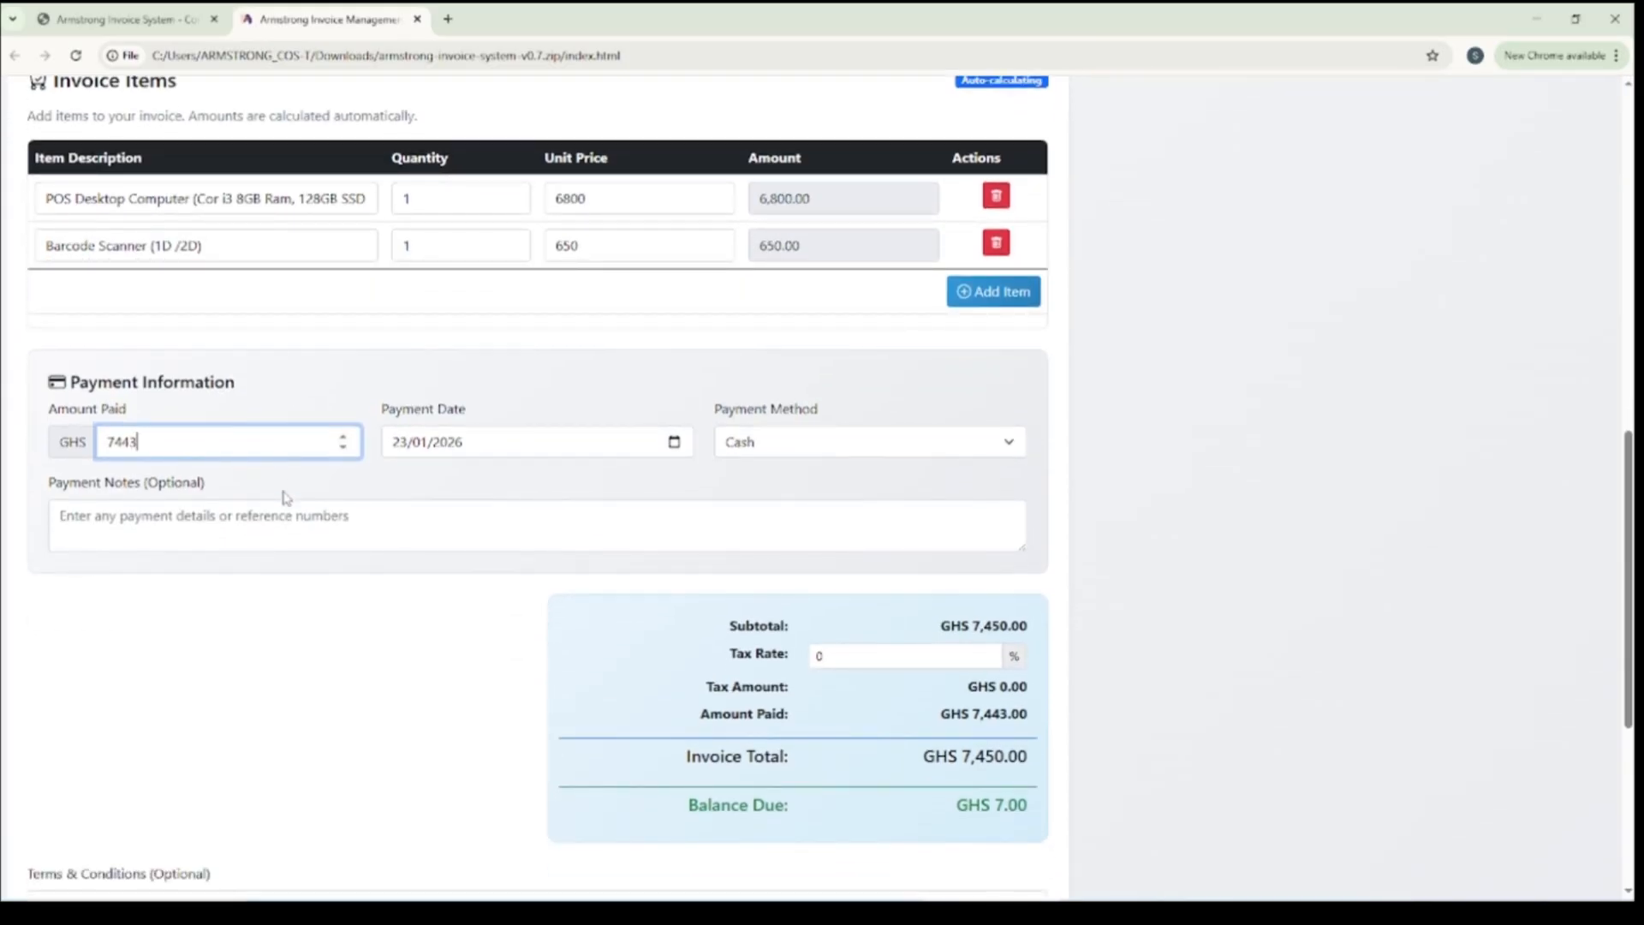
pyautogui.moveTo(139, 442); pyautogui.dragTo(123, 441)
pyautogui.write('50')
# Save the completed invoice, leaving its terms and conditions blank
pyautogui.scroll(-5, 910, 458)
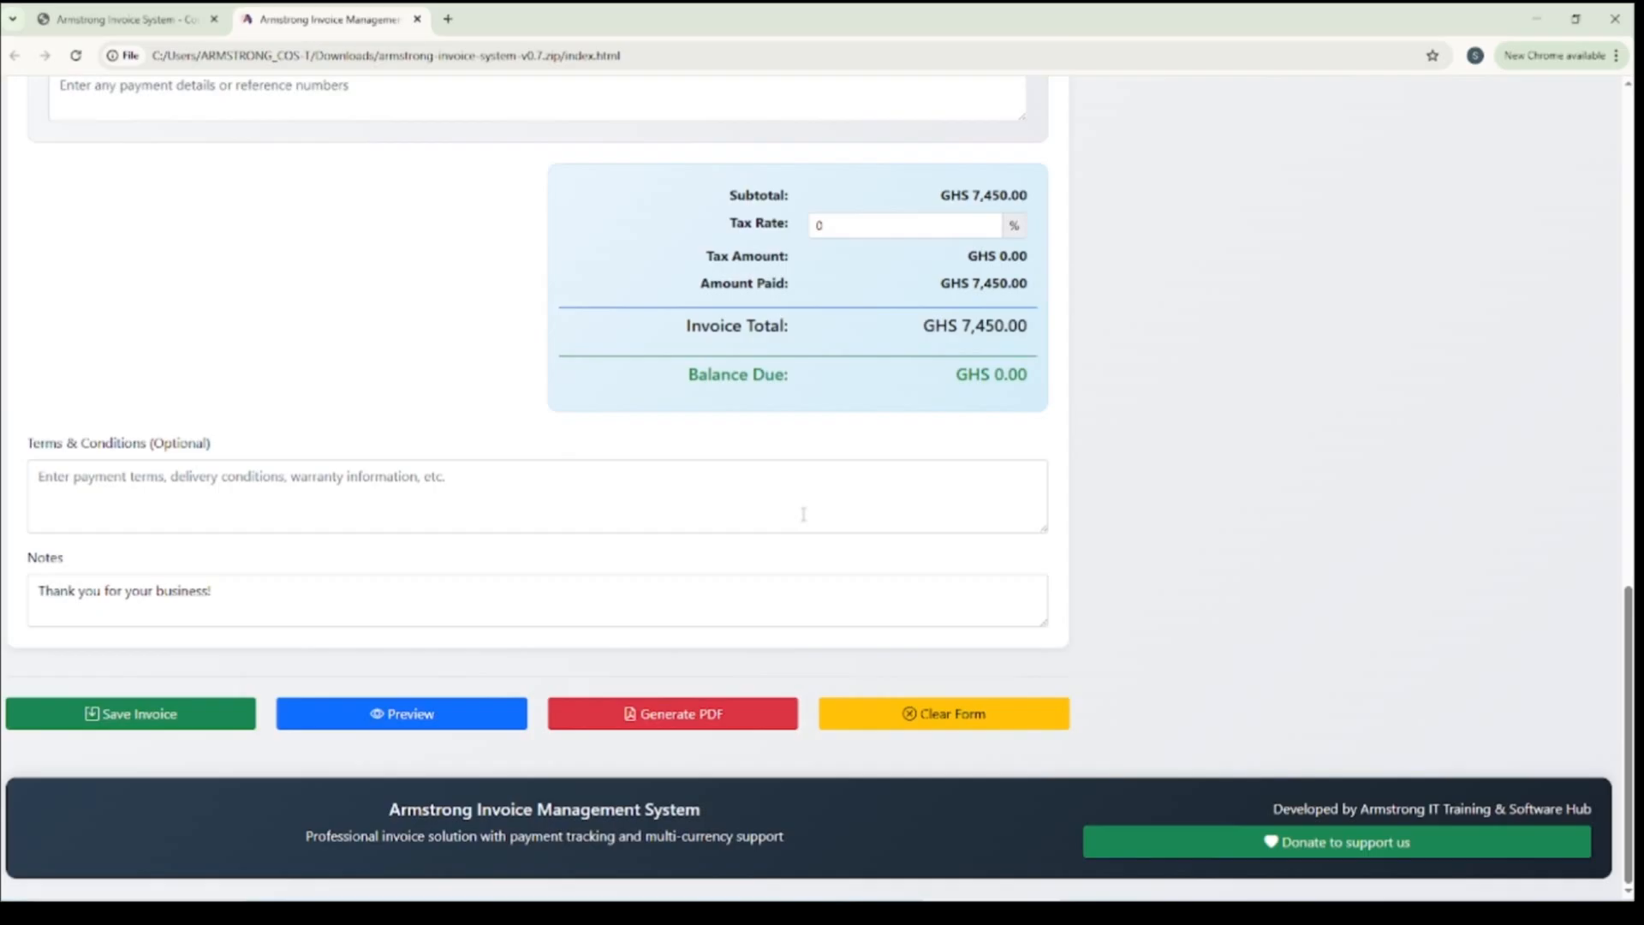
pyautogui.click(139, 491)
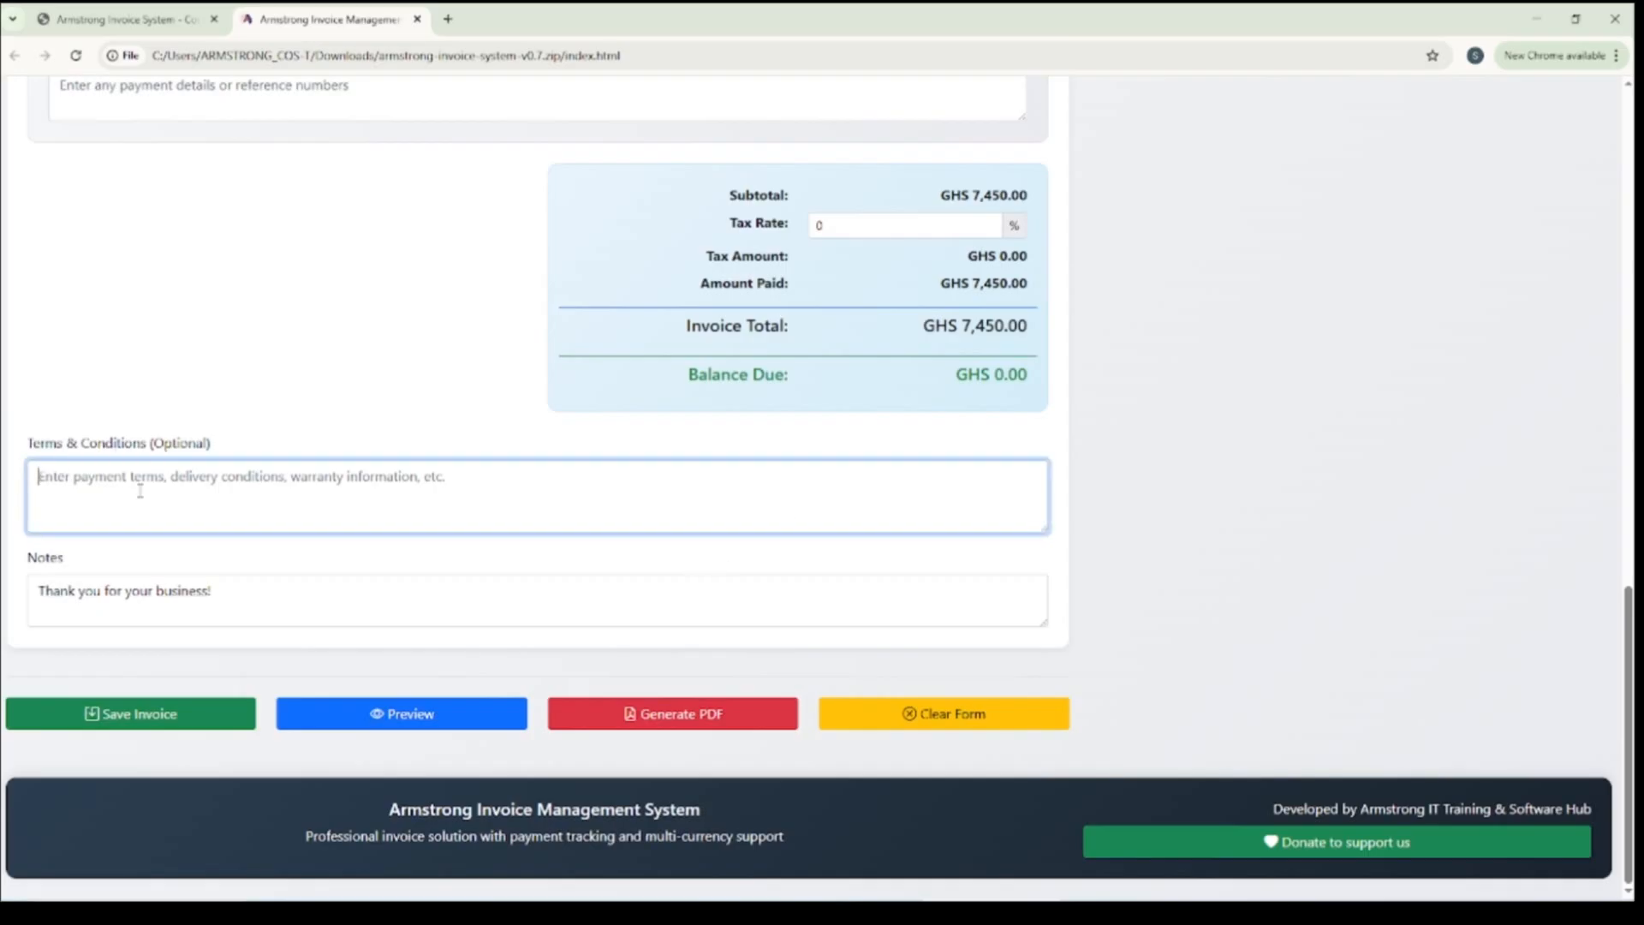
pyautogui.scroll(3, 276, 495)
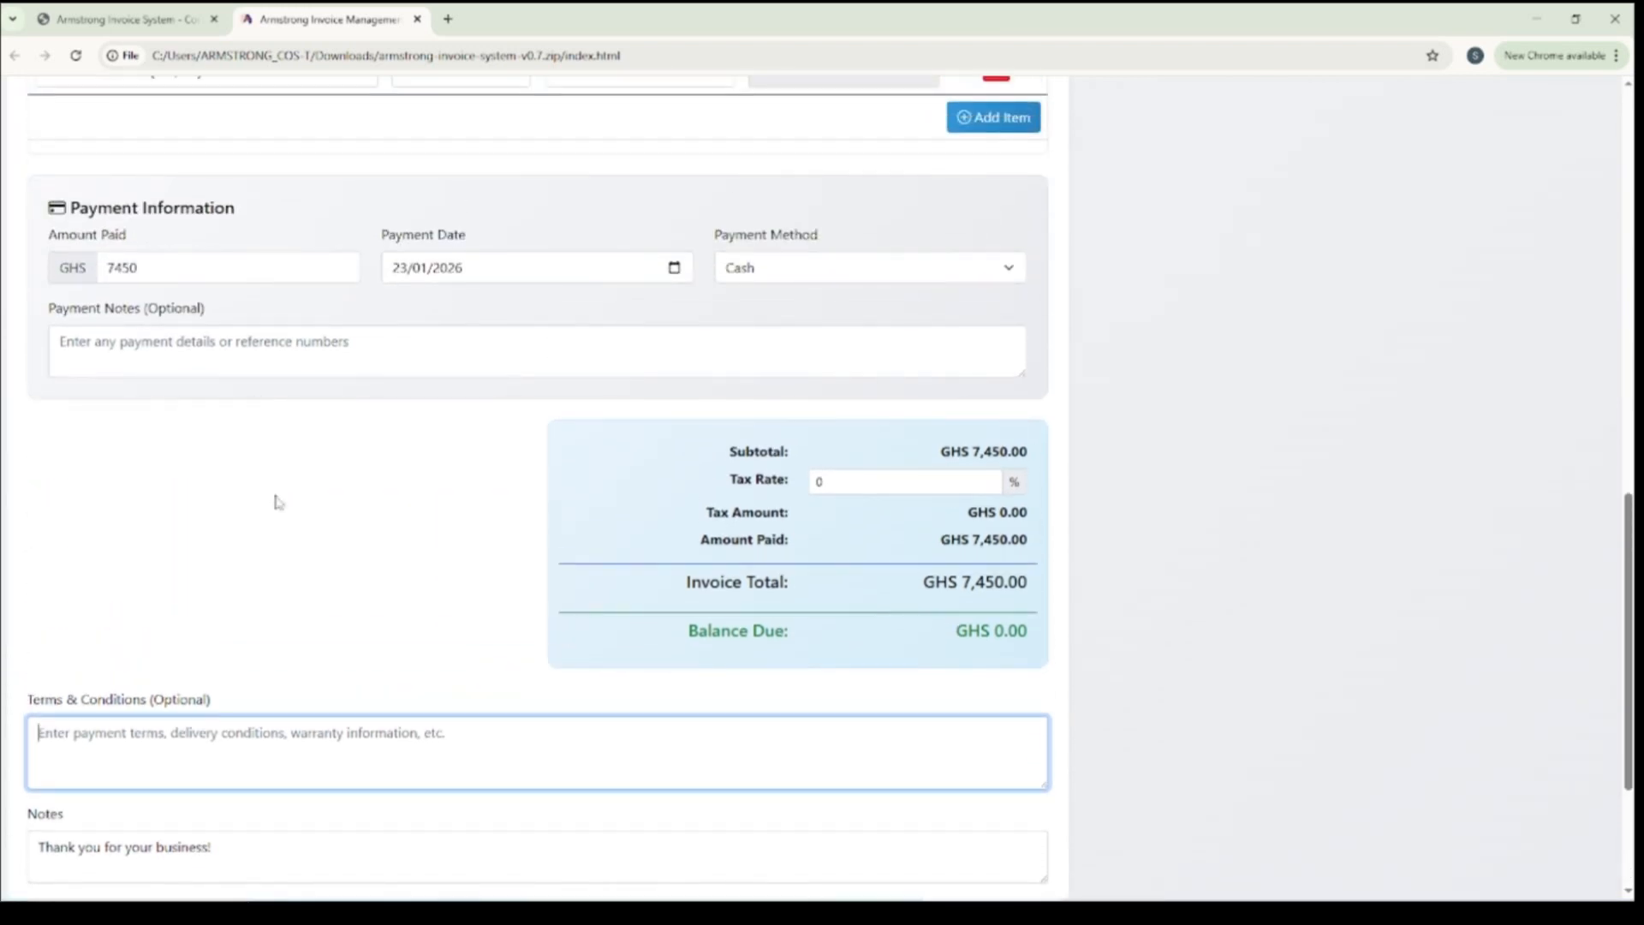
pyautogui.scroll(-3, 277, 502)
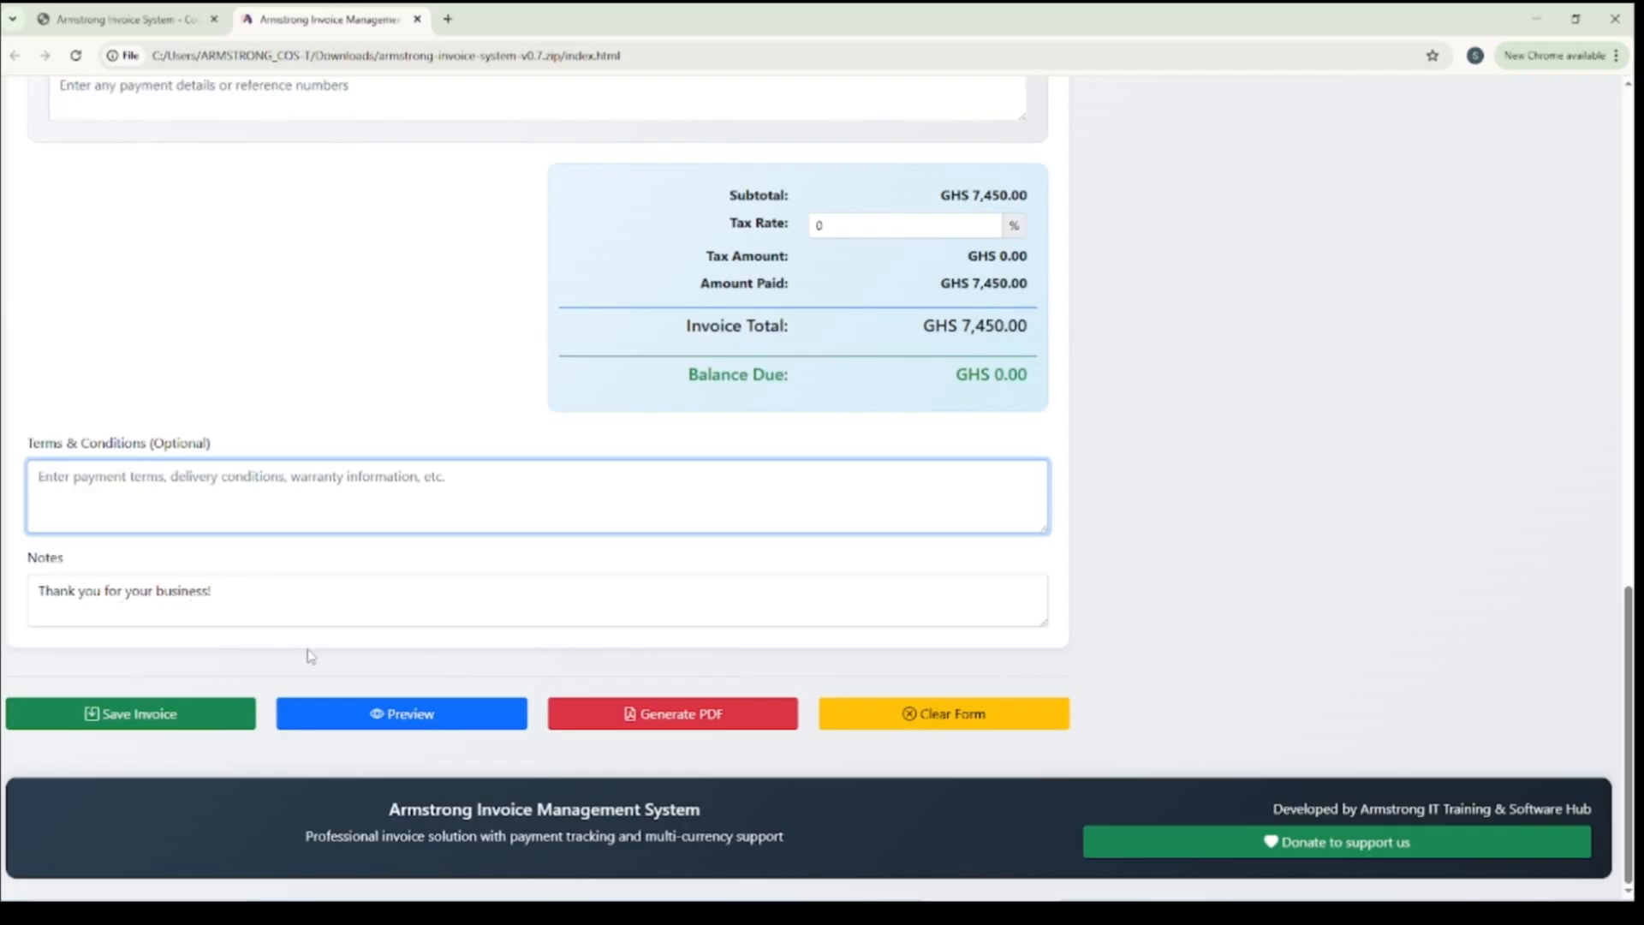
pyautogui.click(124, 719)
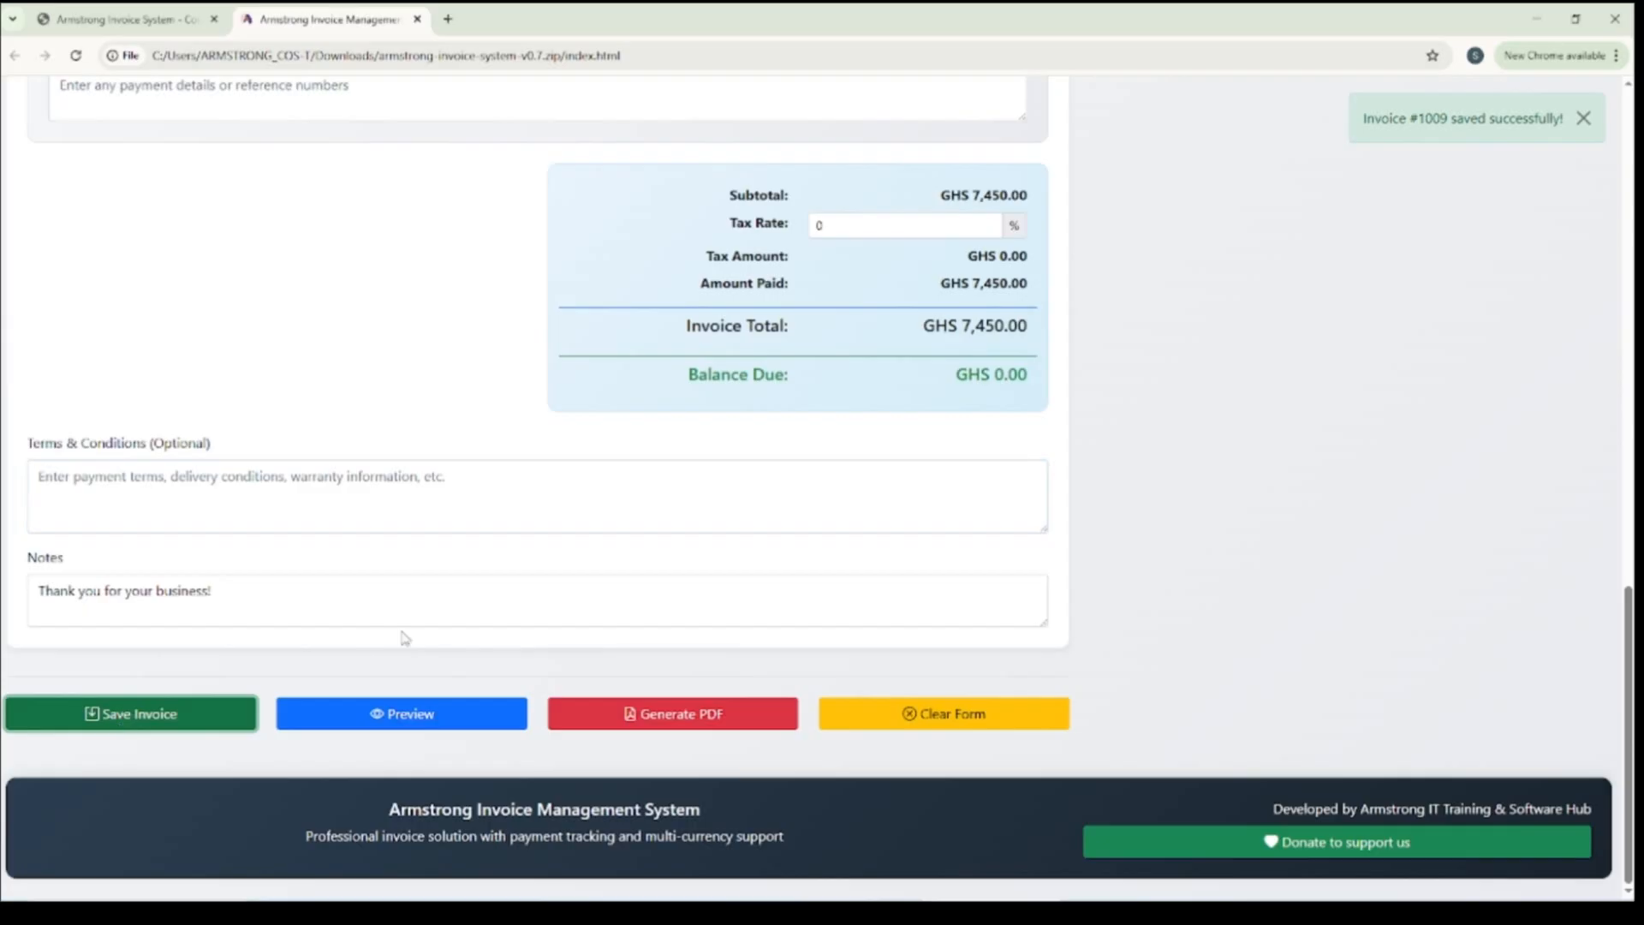
# Generate a PDF of the current invoice and open the downloaded file
pyautogui.scroll(15, 603, 530)
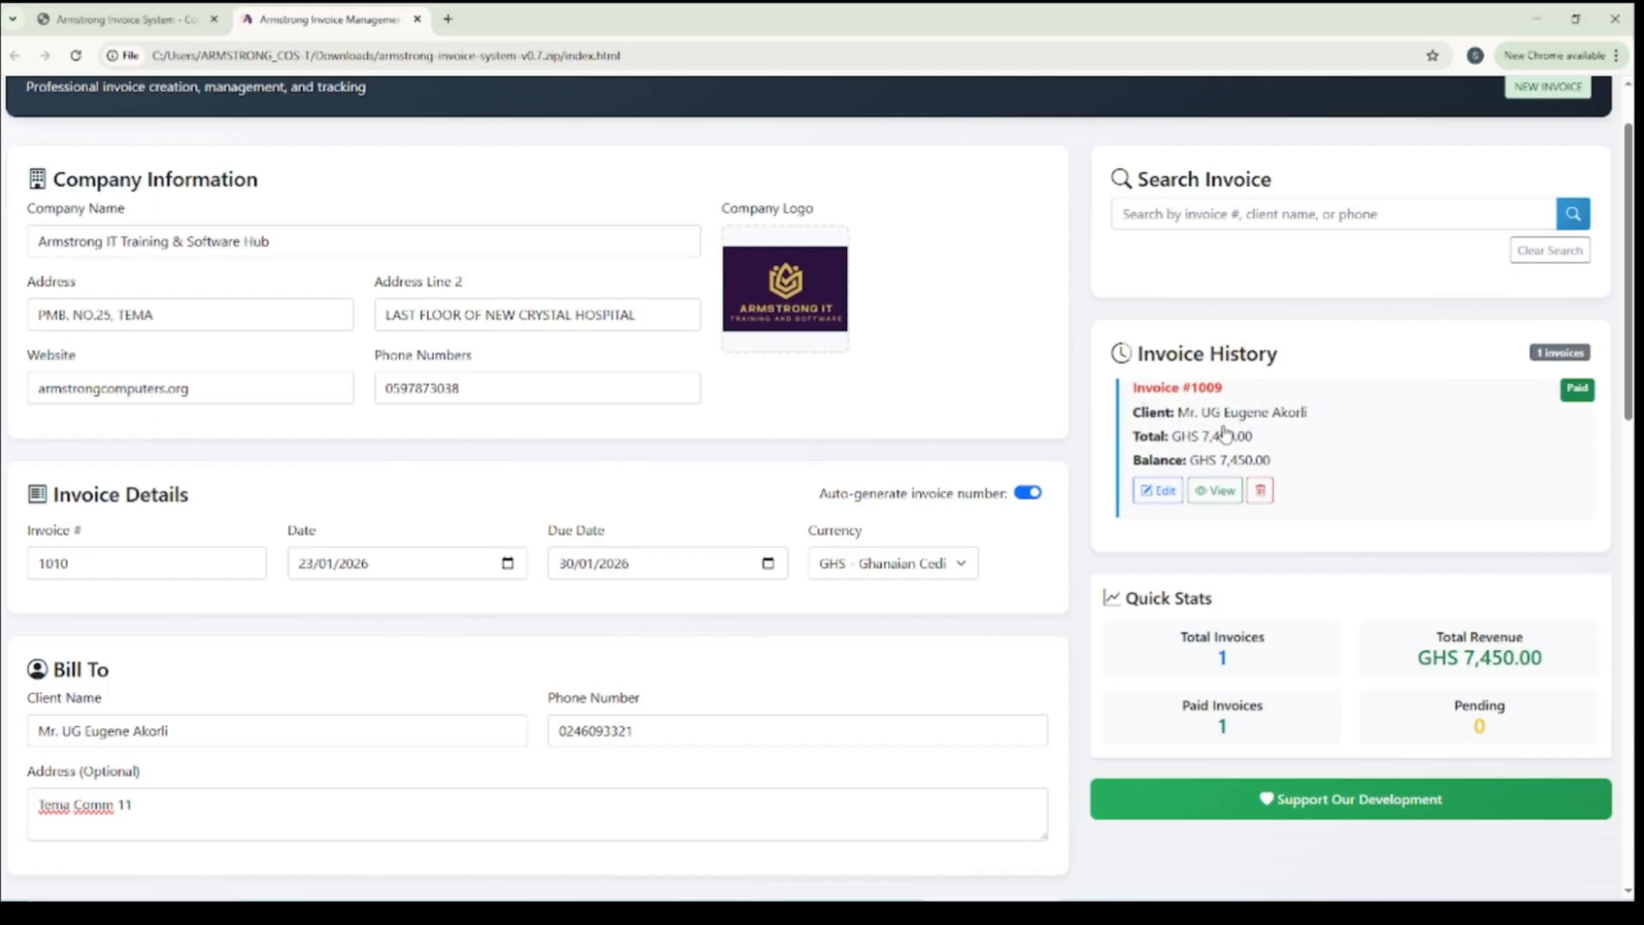
pyautogui.scroll(-14, 953, 506)
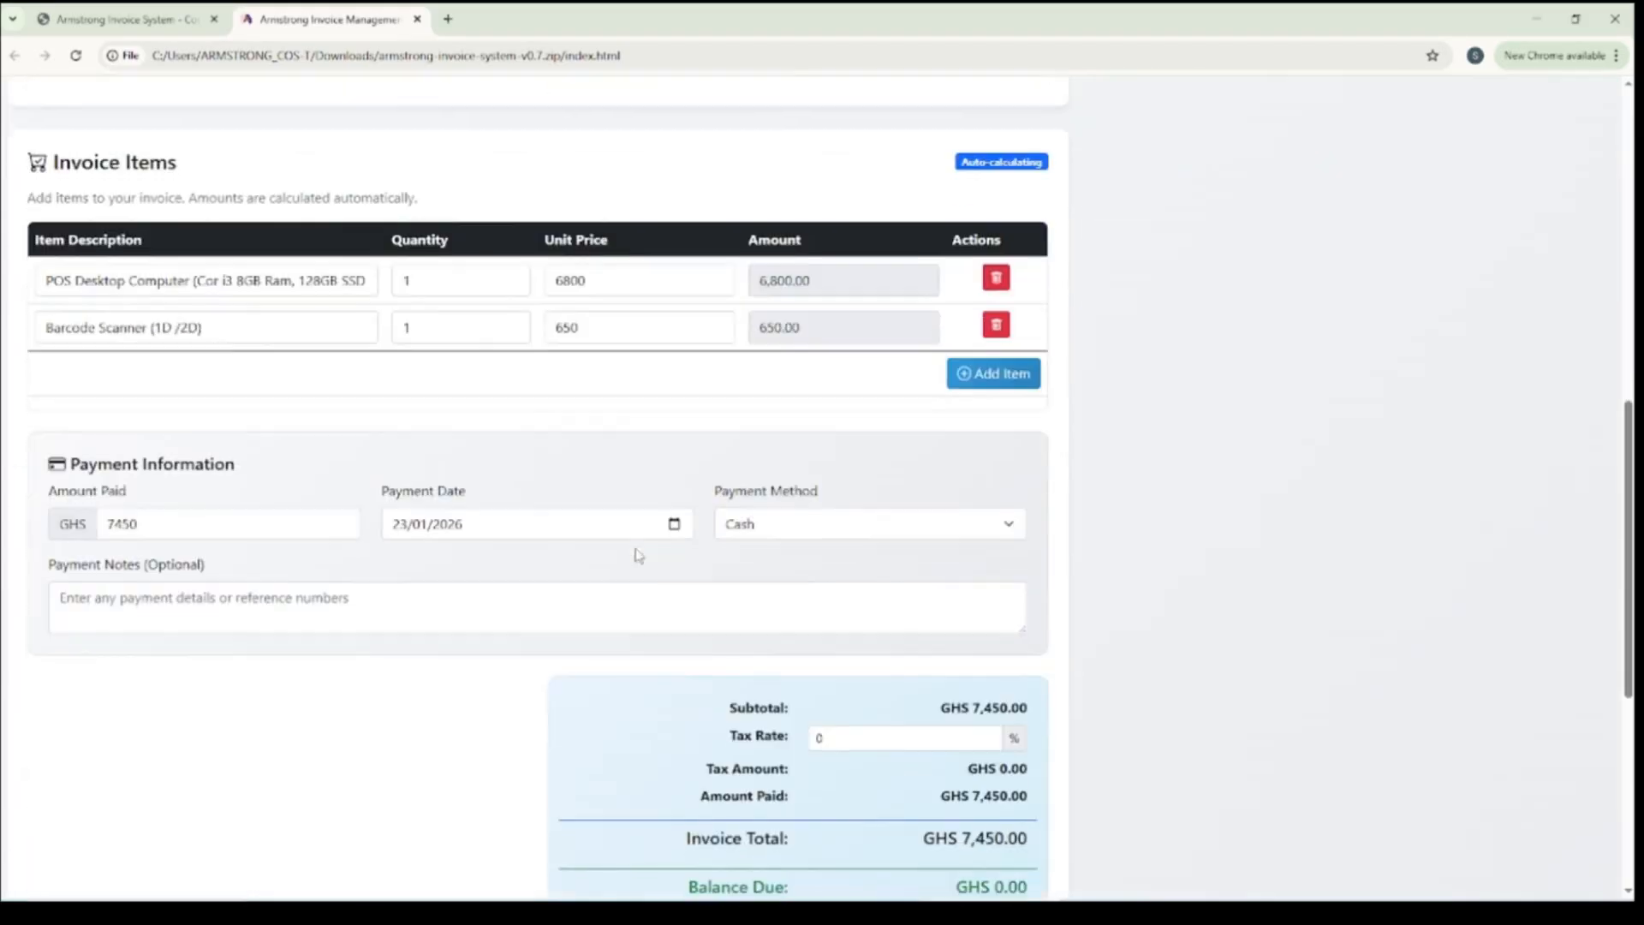
pyautogui.scroll(-1, 638, 555)
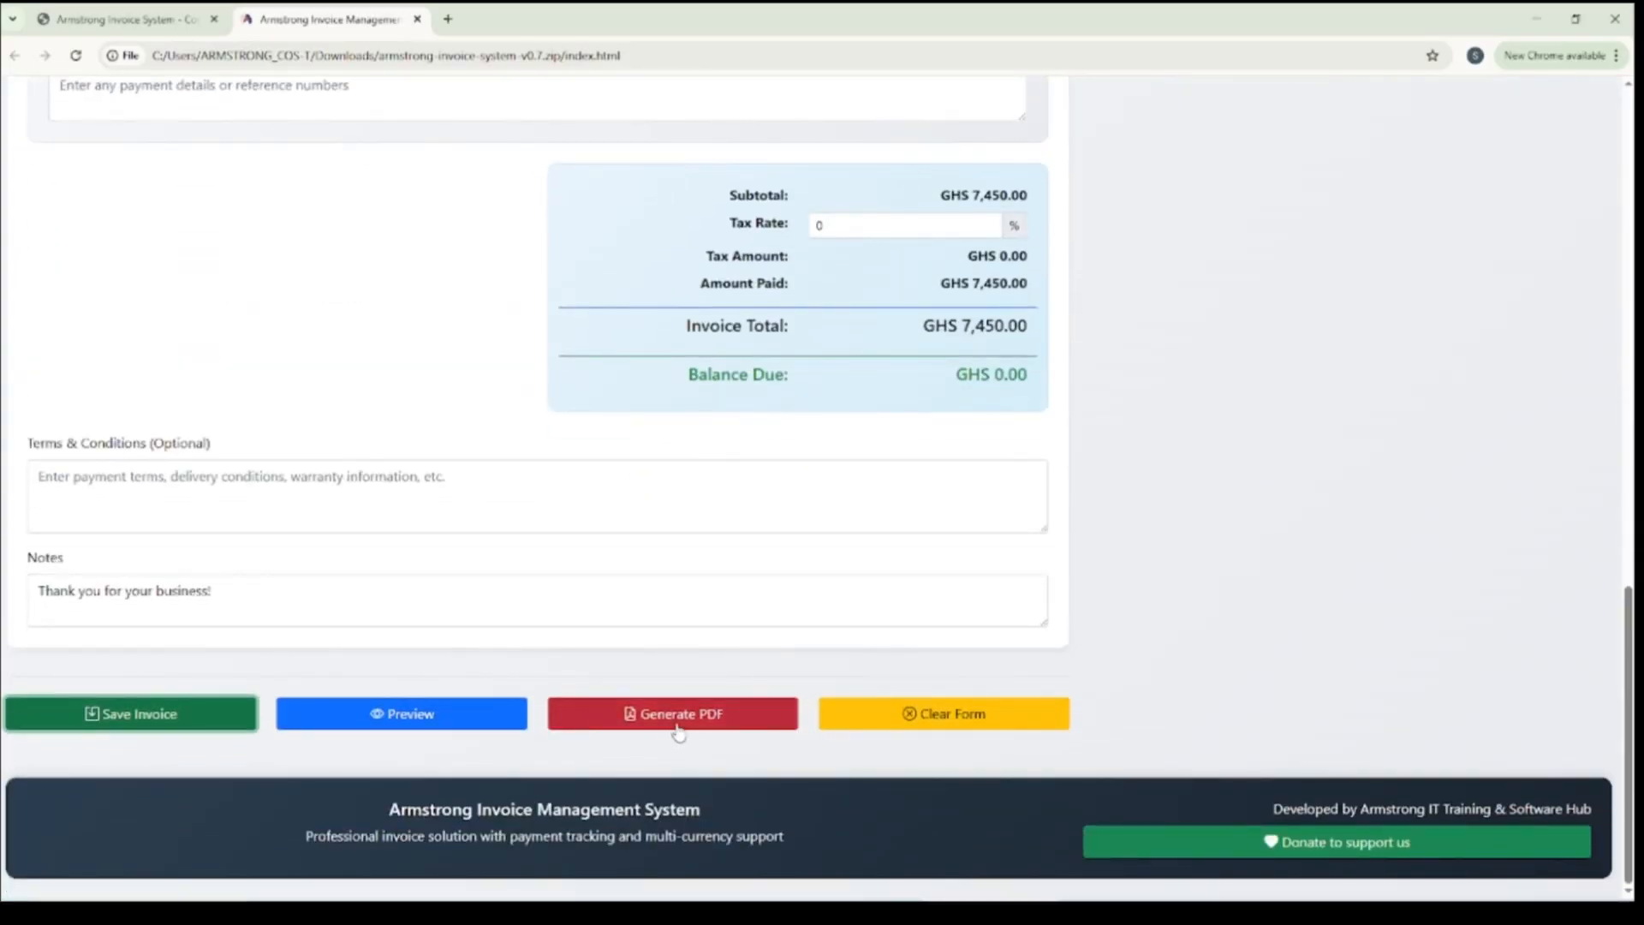
pyautogui.click(638, 726)
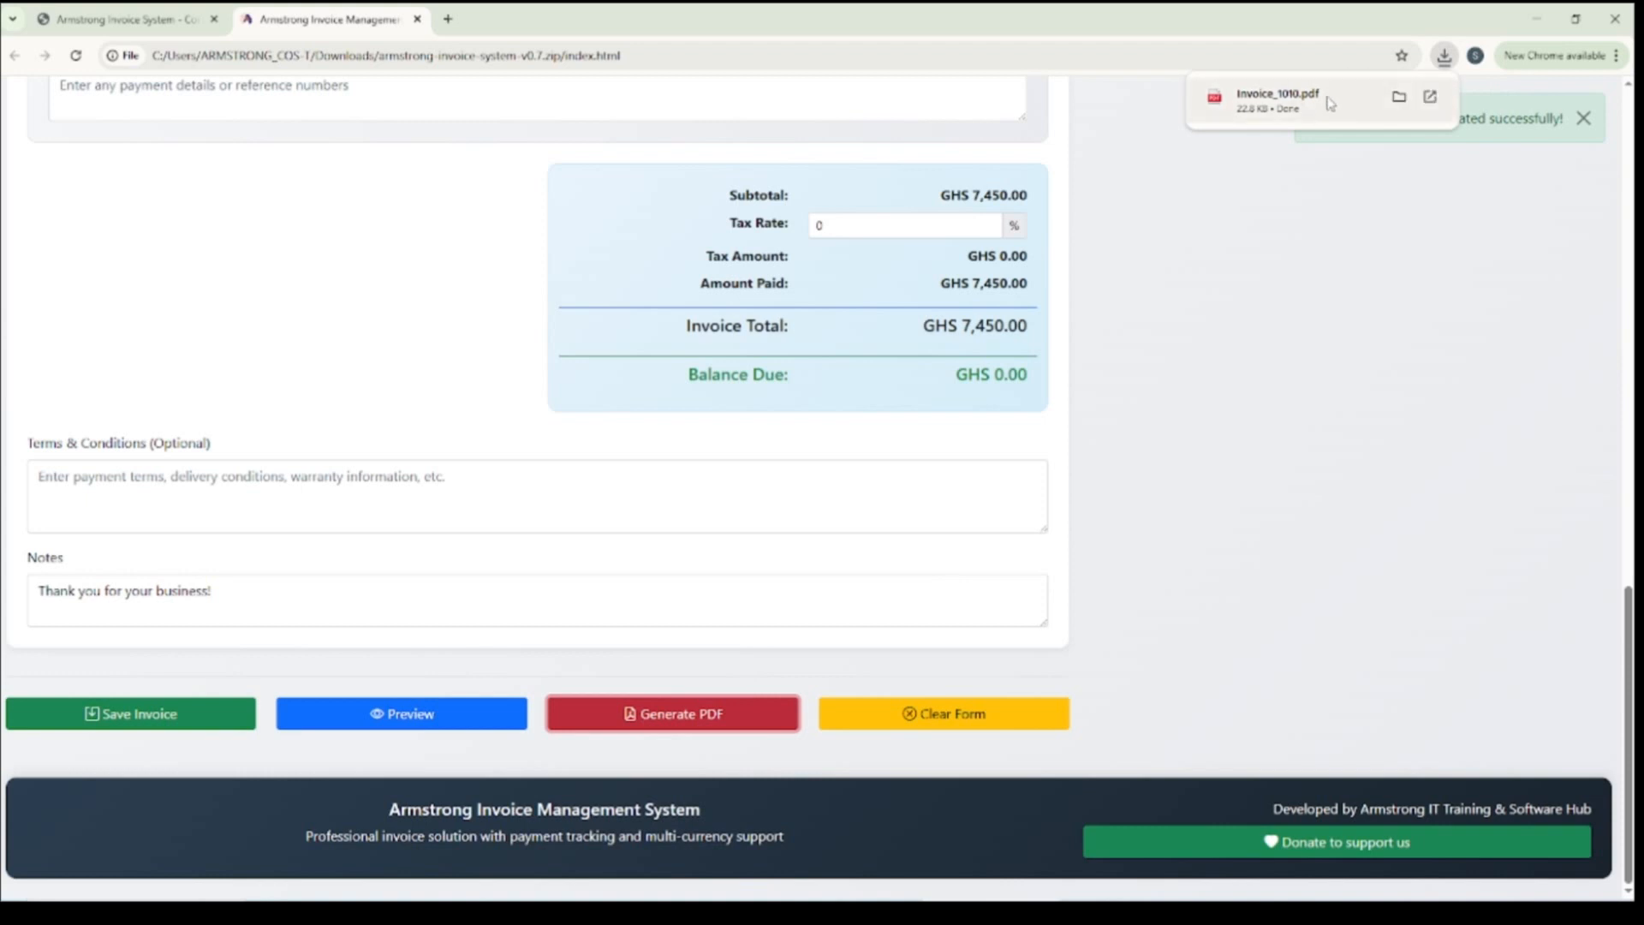
pyautogui.click(1262, 101)
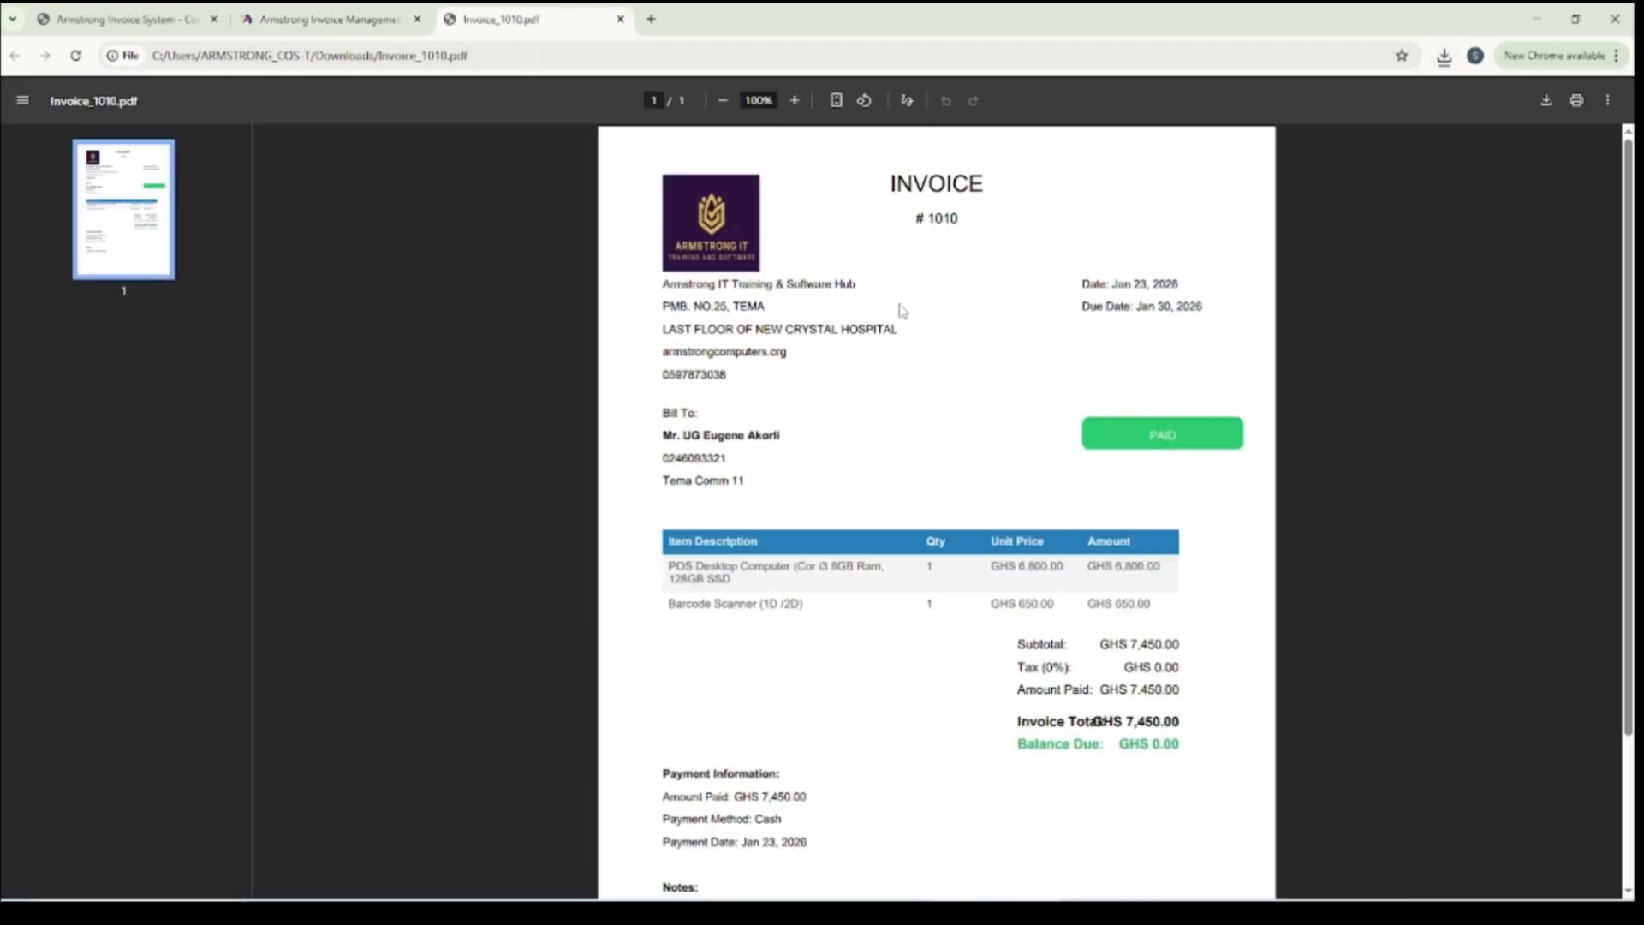
# Review the company details, client details, item table, totals, payment information and notes in the generated invoice PDF
pyautogui.scroll(3, 950, 281)
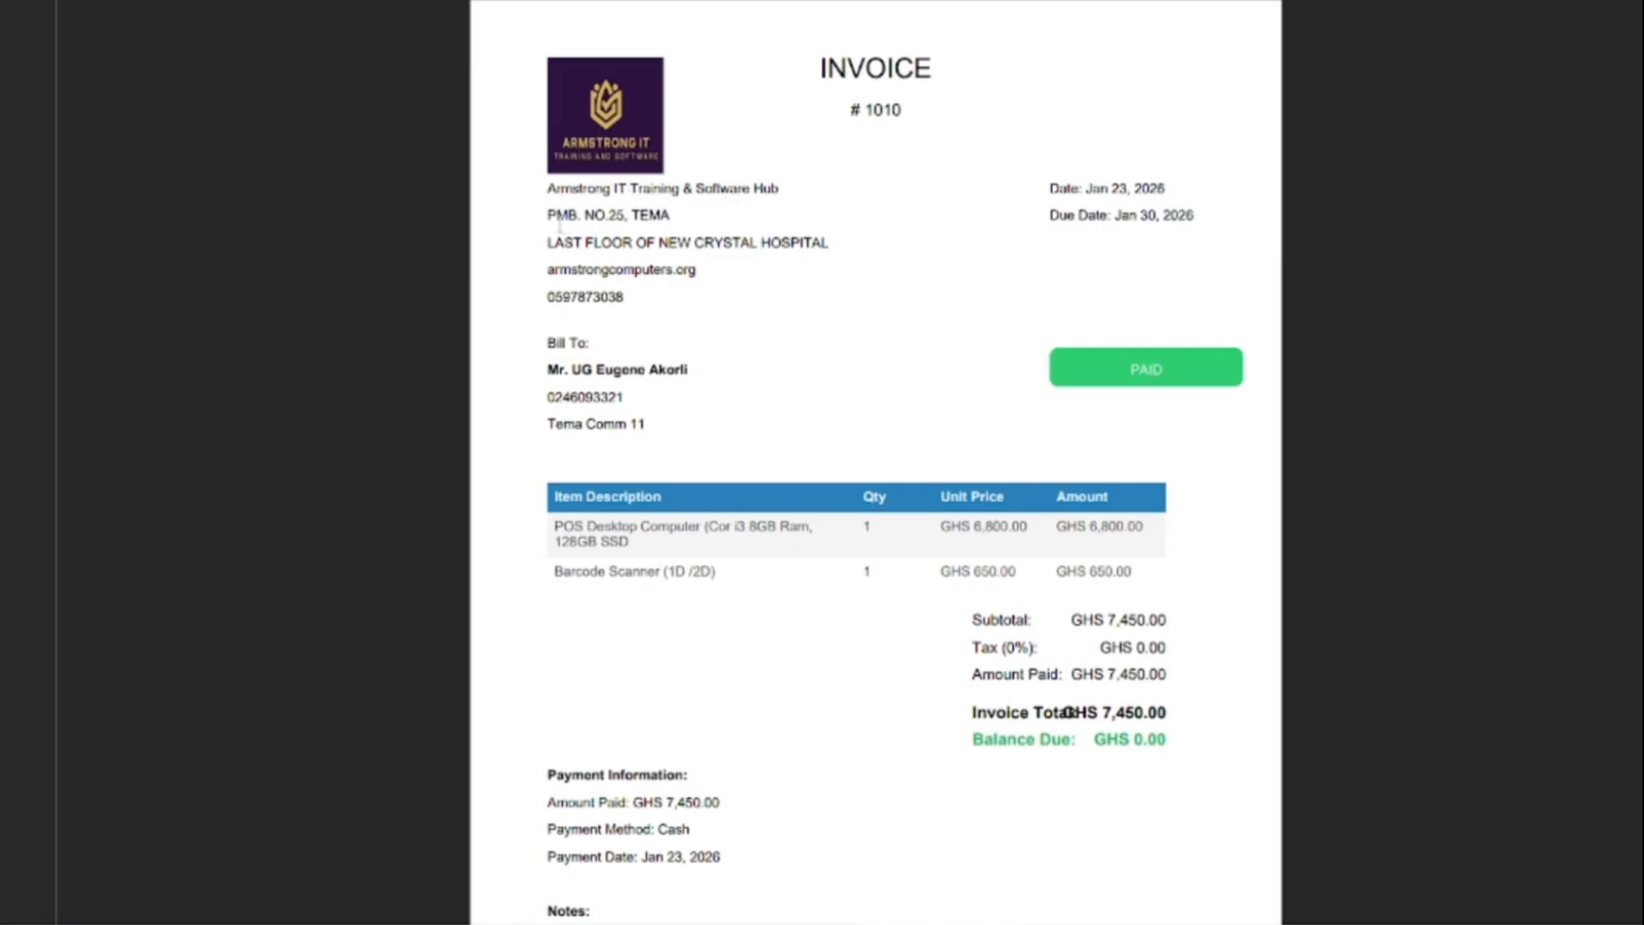
pyautogui.moveTo(548, 243); pyautogui.dragTo(811, 244)
pyautogui.moveTo(549, 270); pyautogui.dragTo(697, 272)
pyautogui.click(545, 293)
pyautogui.moveTo(546, 370); pyautogui.dragTo(781, 429)
pyautogui.scroll(-3, 788, 437)
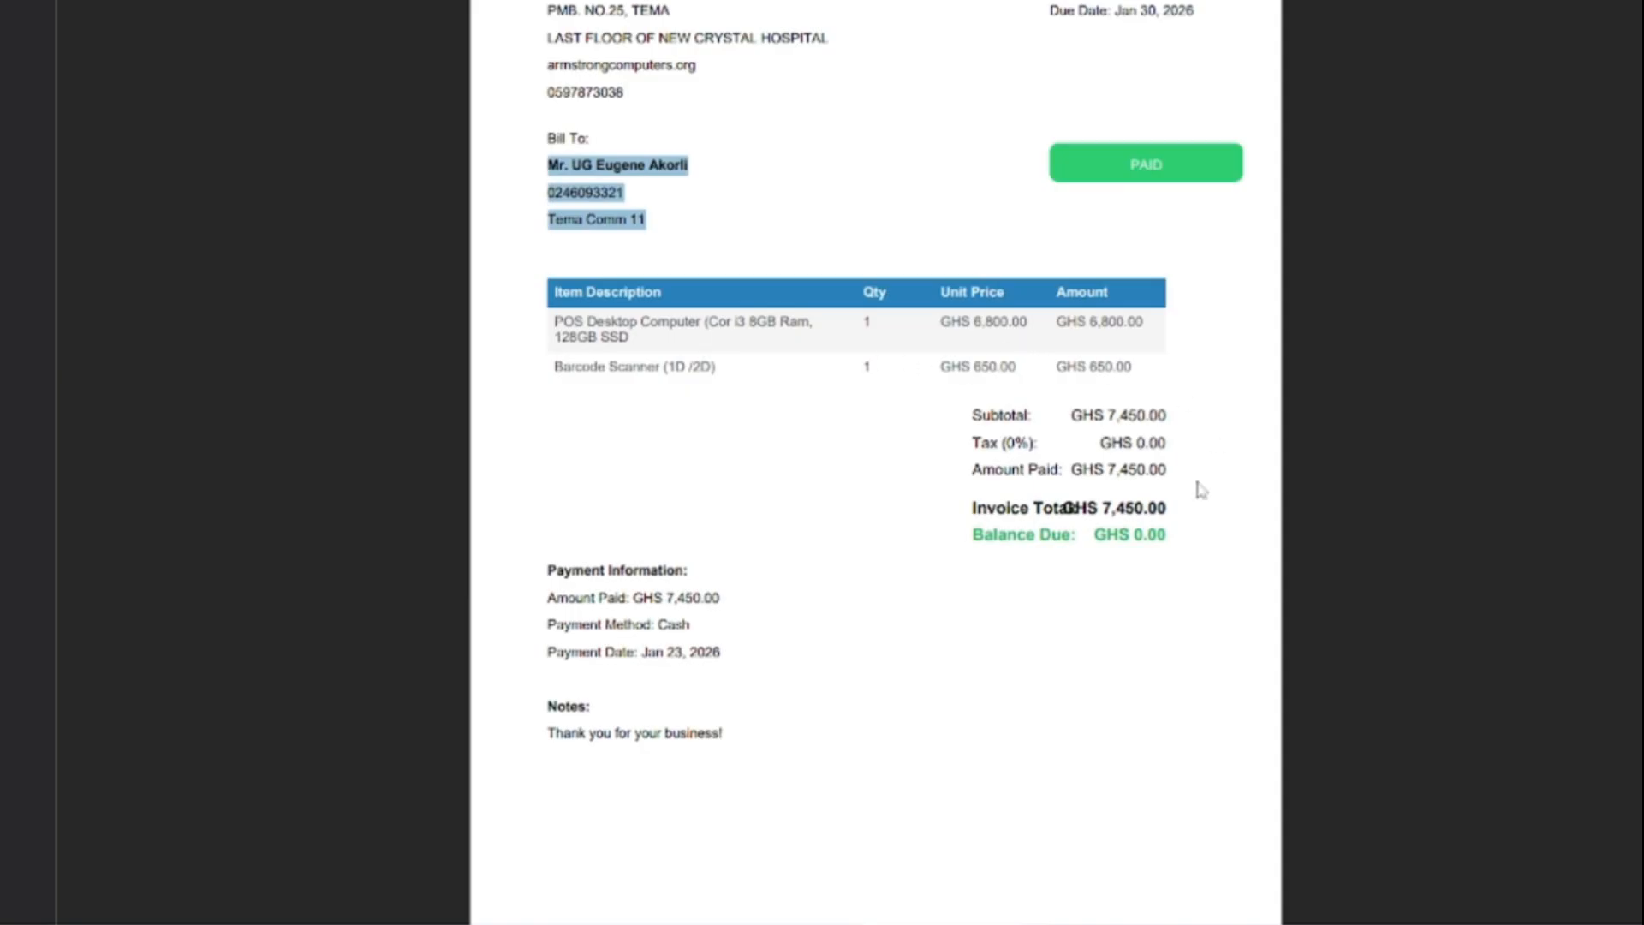
pyautogui.scroll(-1, 1113, 586)
pyautogui.scroll(3, 1097, 582)
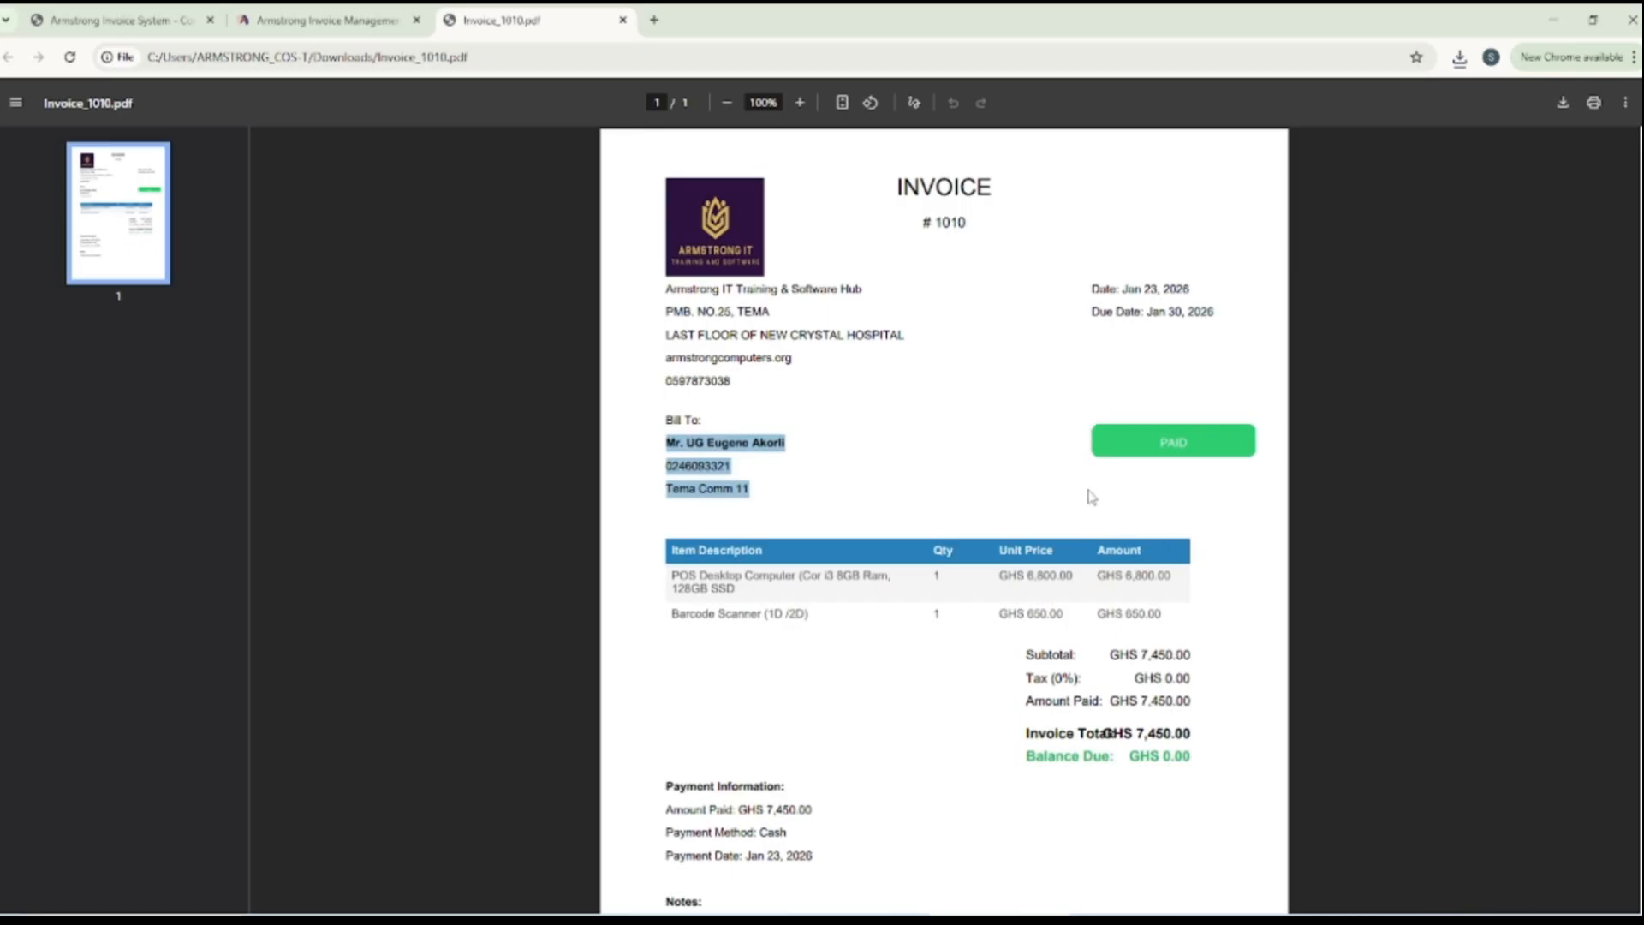
# Close the PDF and clear the invoice form, accepting the loss of unsaved data
pyautogui.click(622, 20)
pyautogui.scroll(6, 781, 433)
pyautogui.scroll(-6, 781, 433)
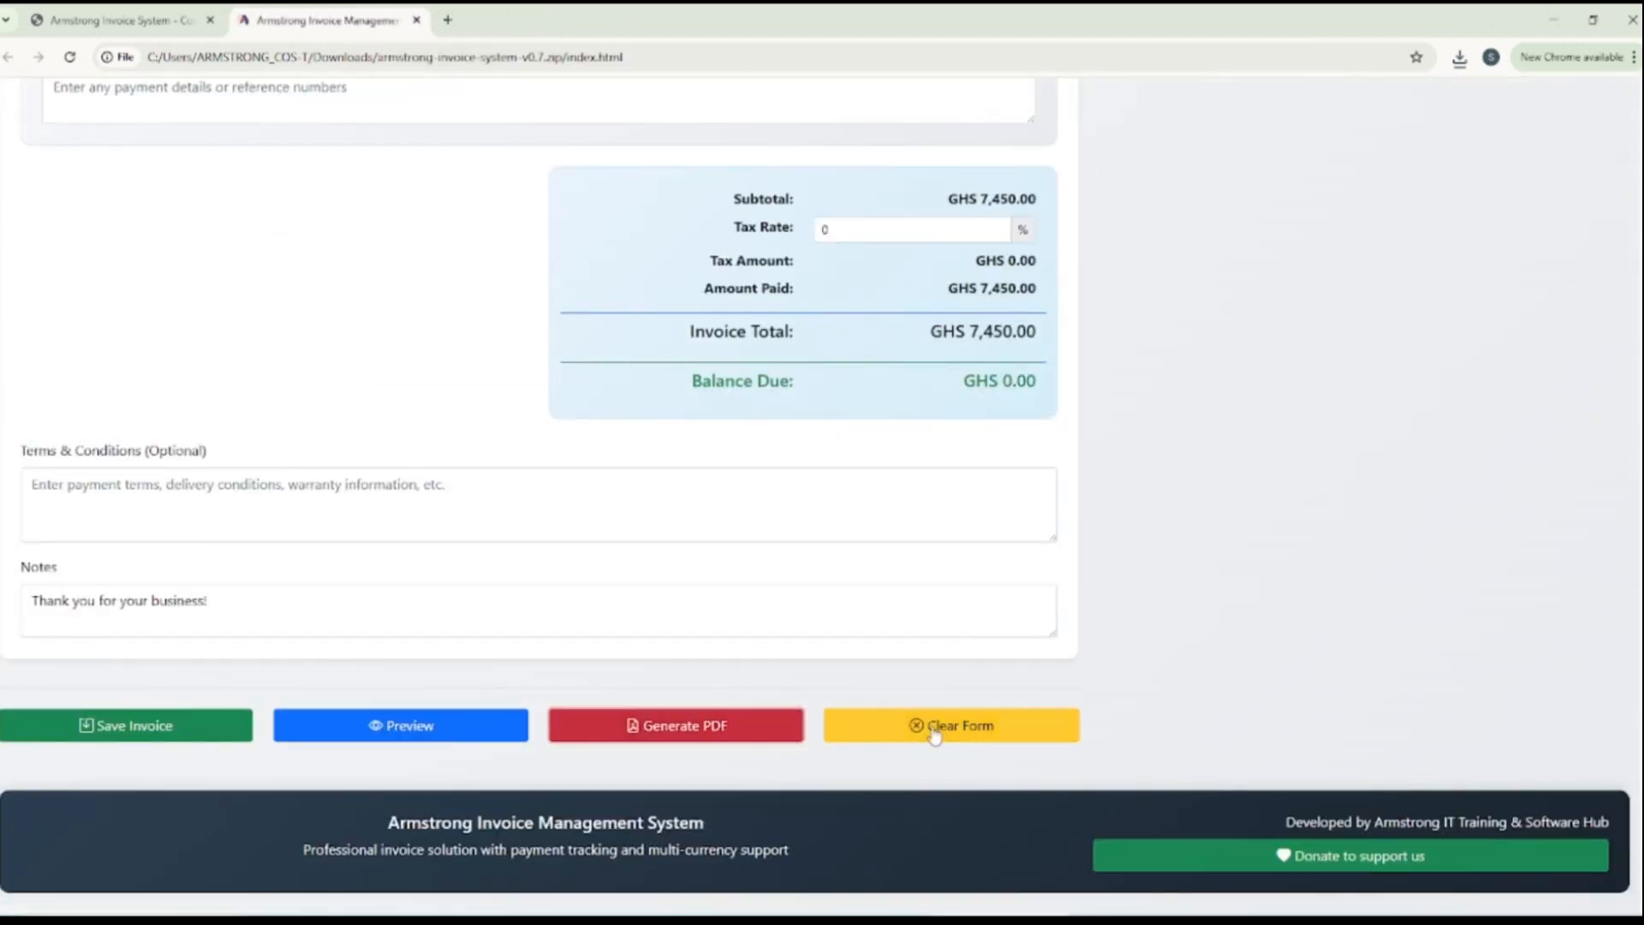
pyautogui.click(934, 734)
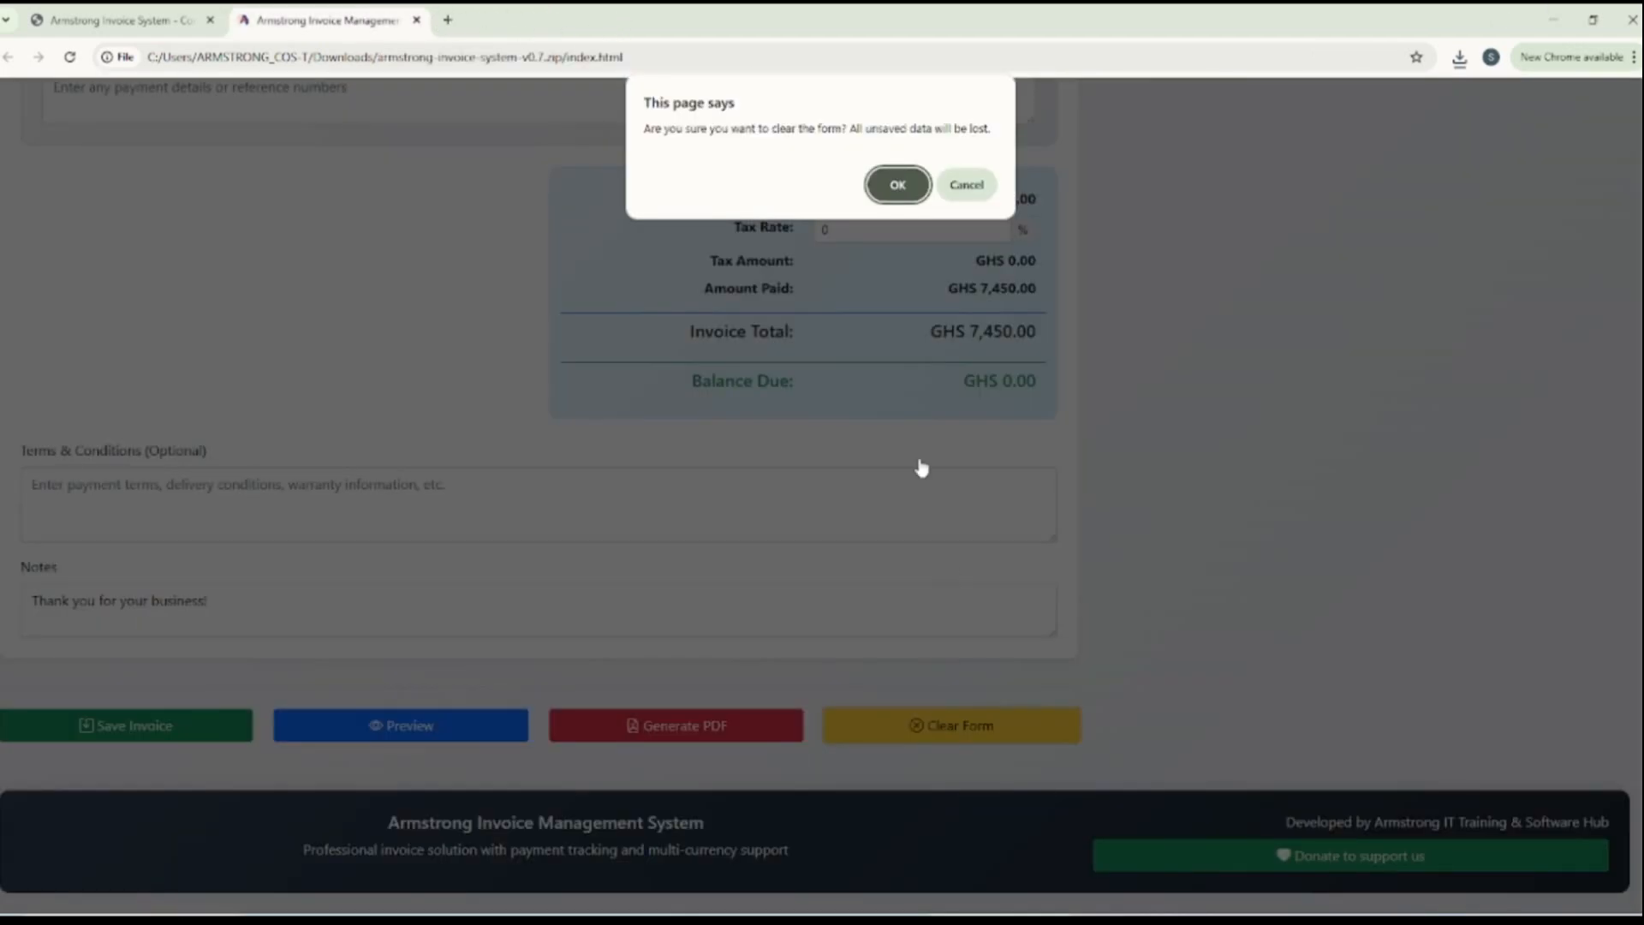
pyautogui.click(887, 185)
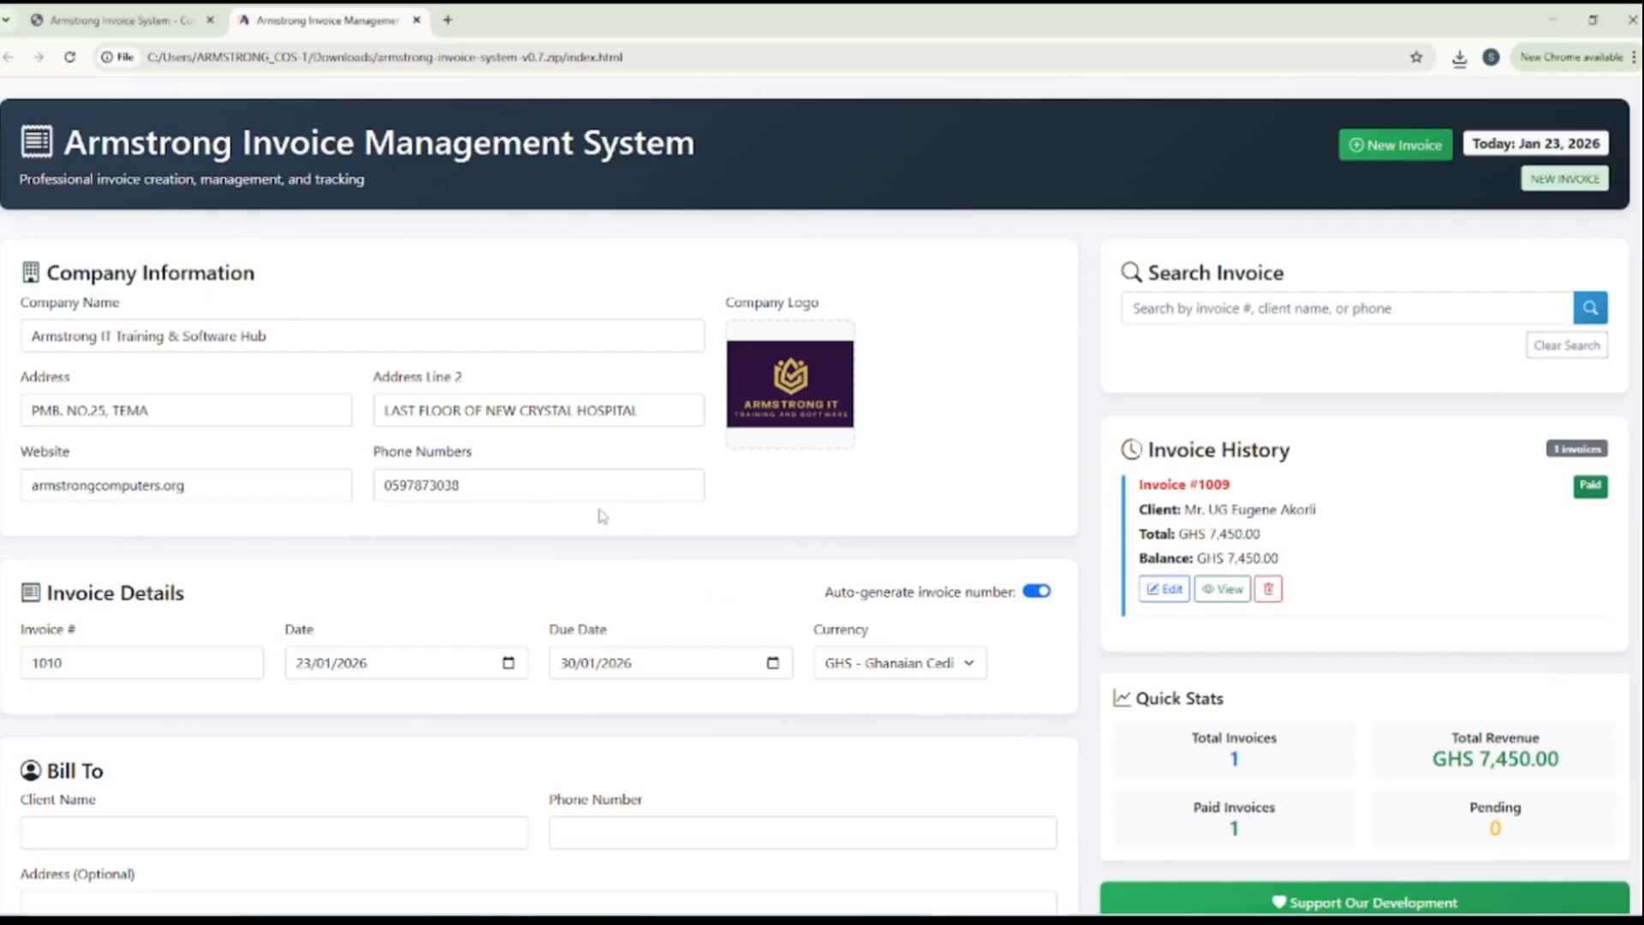
# Change the company name to "TechNova Solutions Ltd" and replace the first address line with that company's address
pyautogui.moveTo(303, 335); pyautogui.dragTo(8, 355)
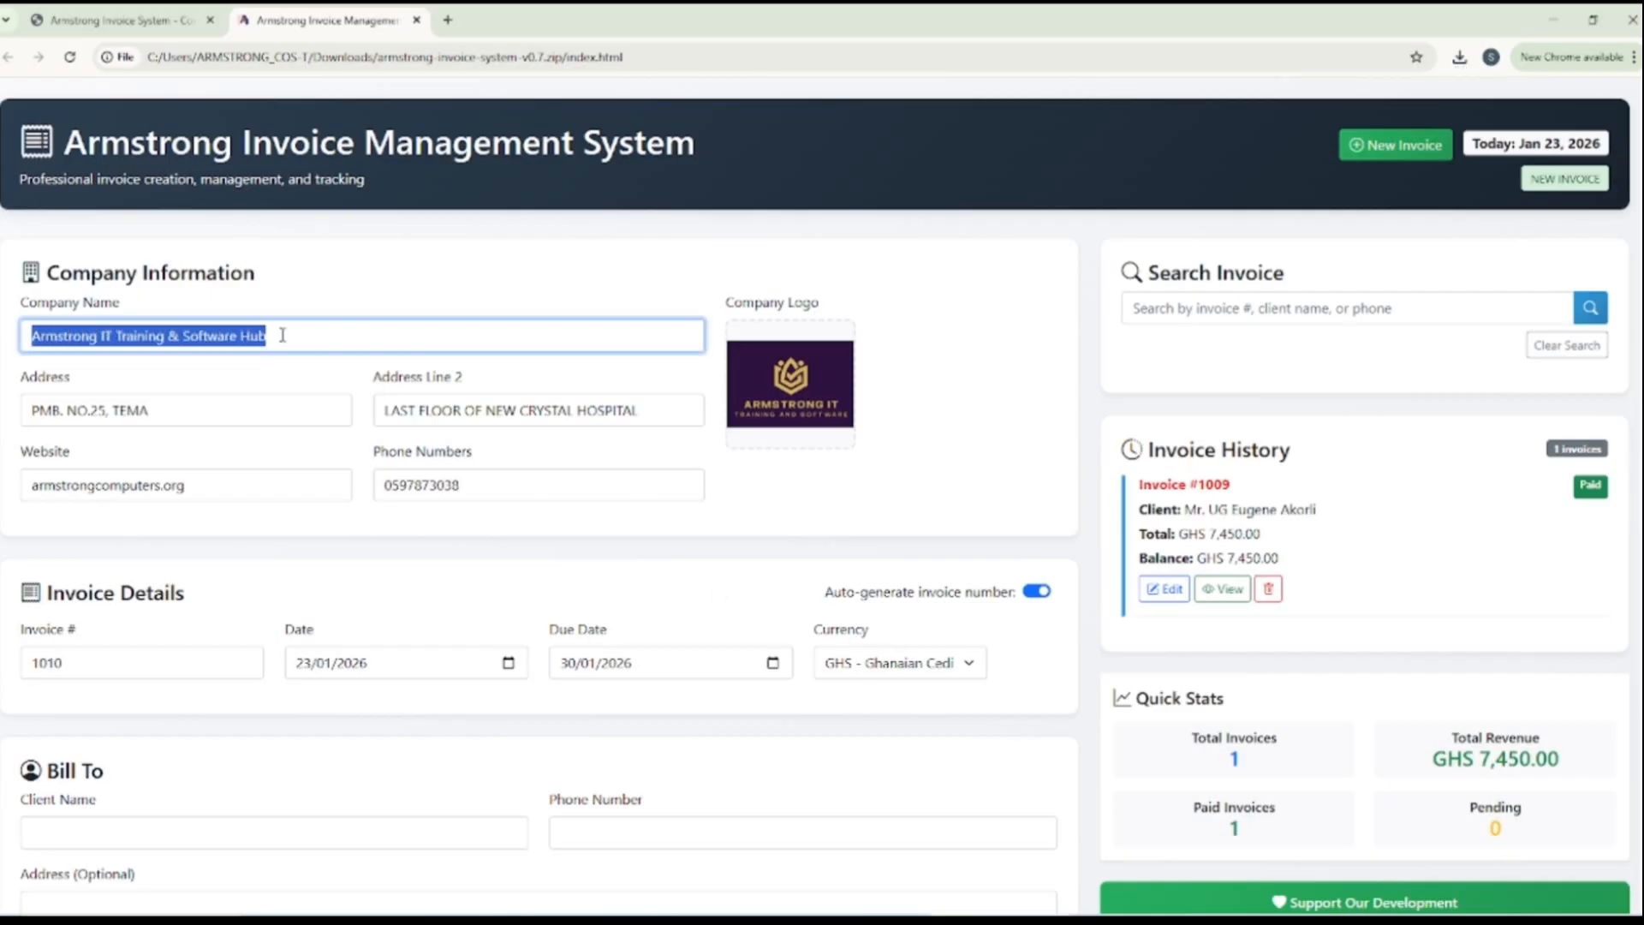
pyautogui.write('TechNova Solutions Ltd')
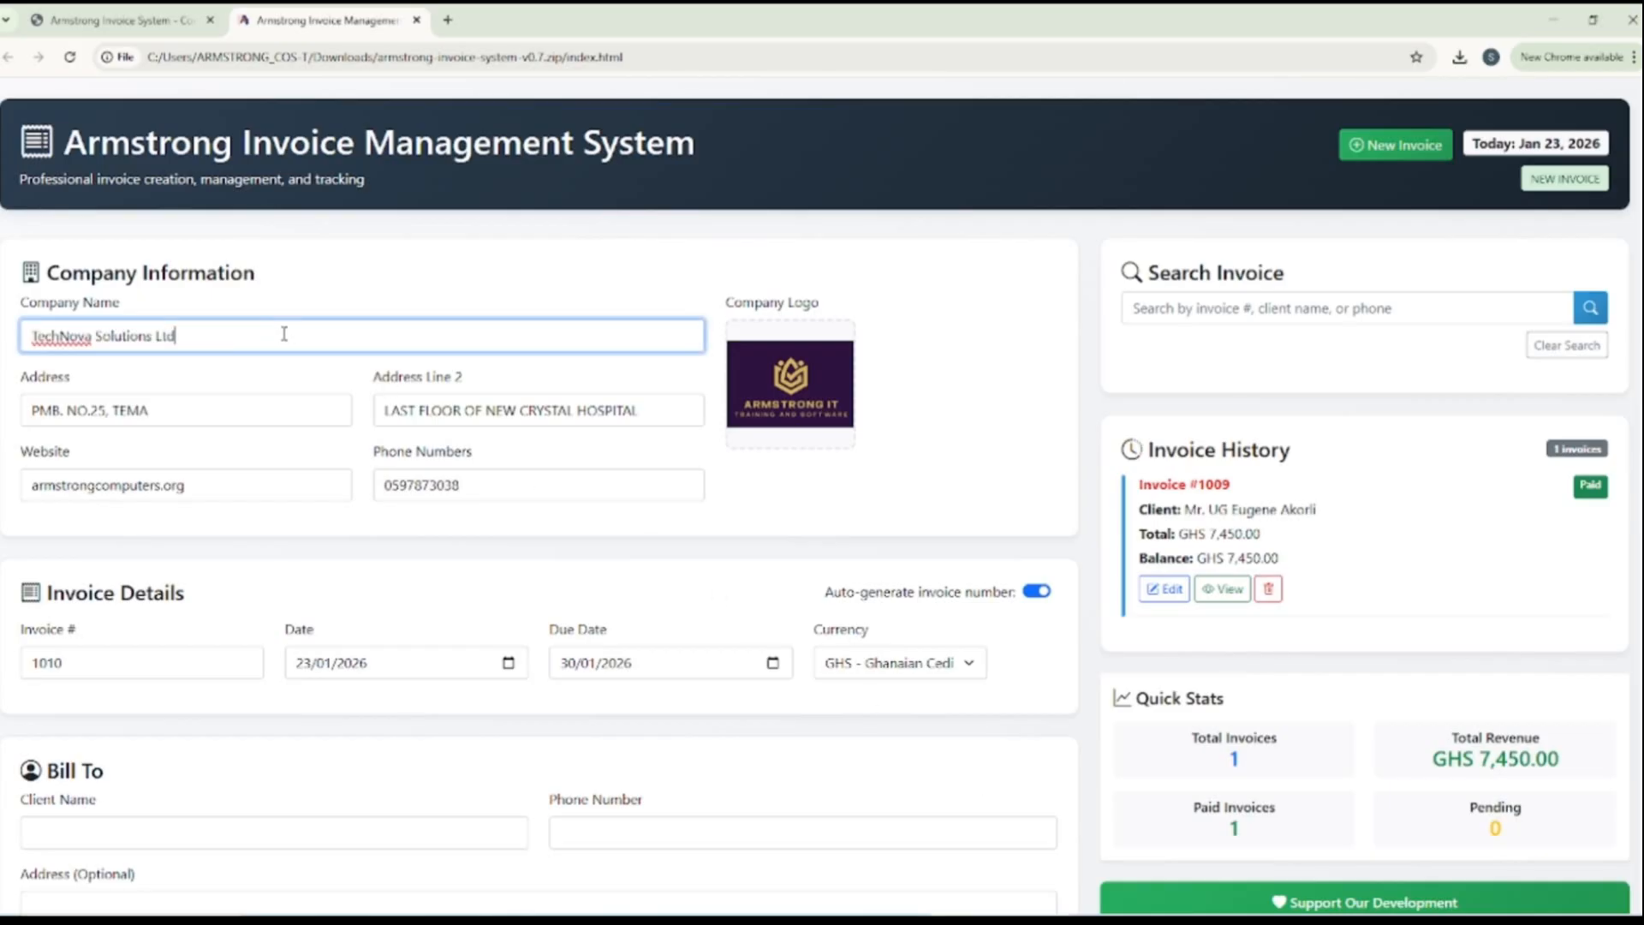
pyautogui.moveTo(184, 409); pyautogui.dragTo(15, 414)
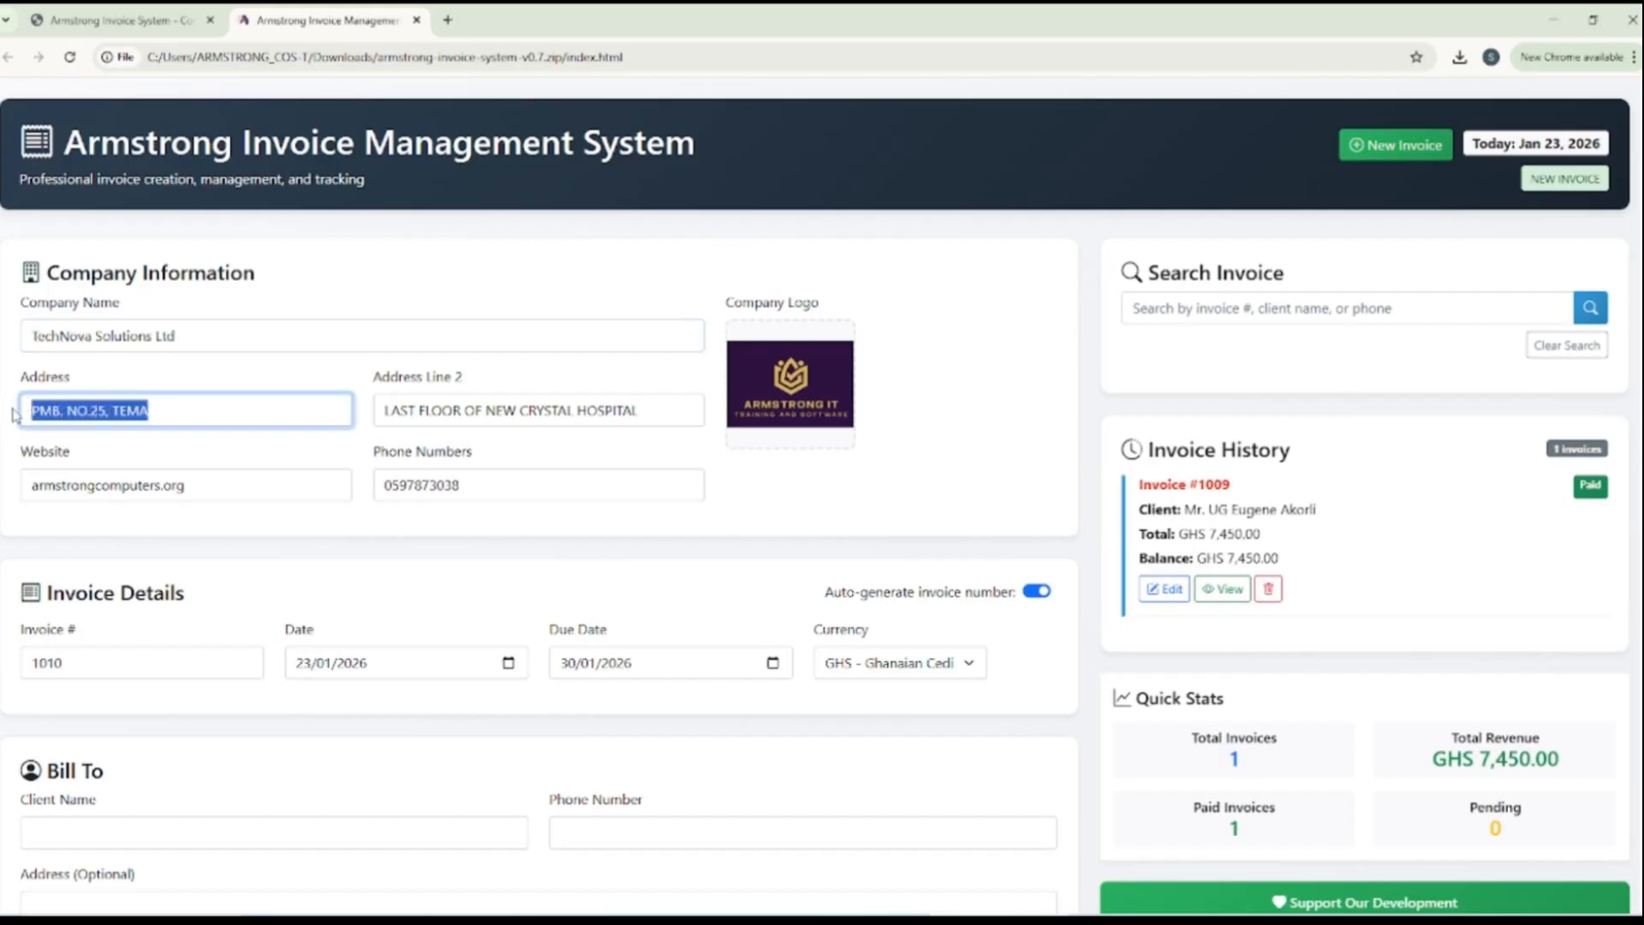
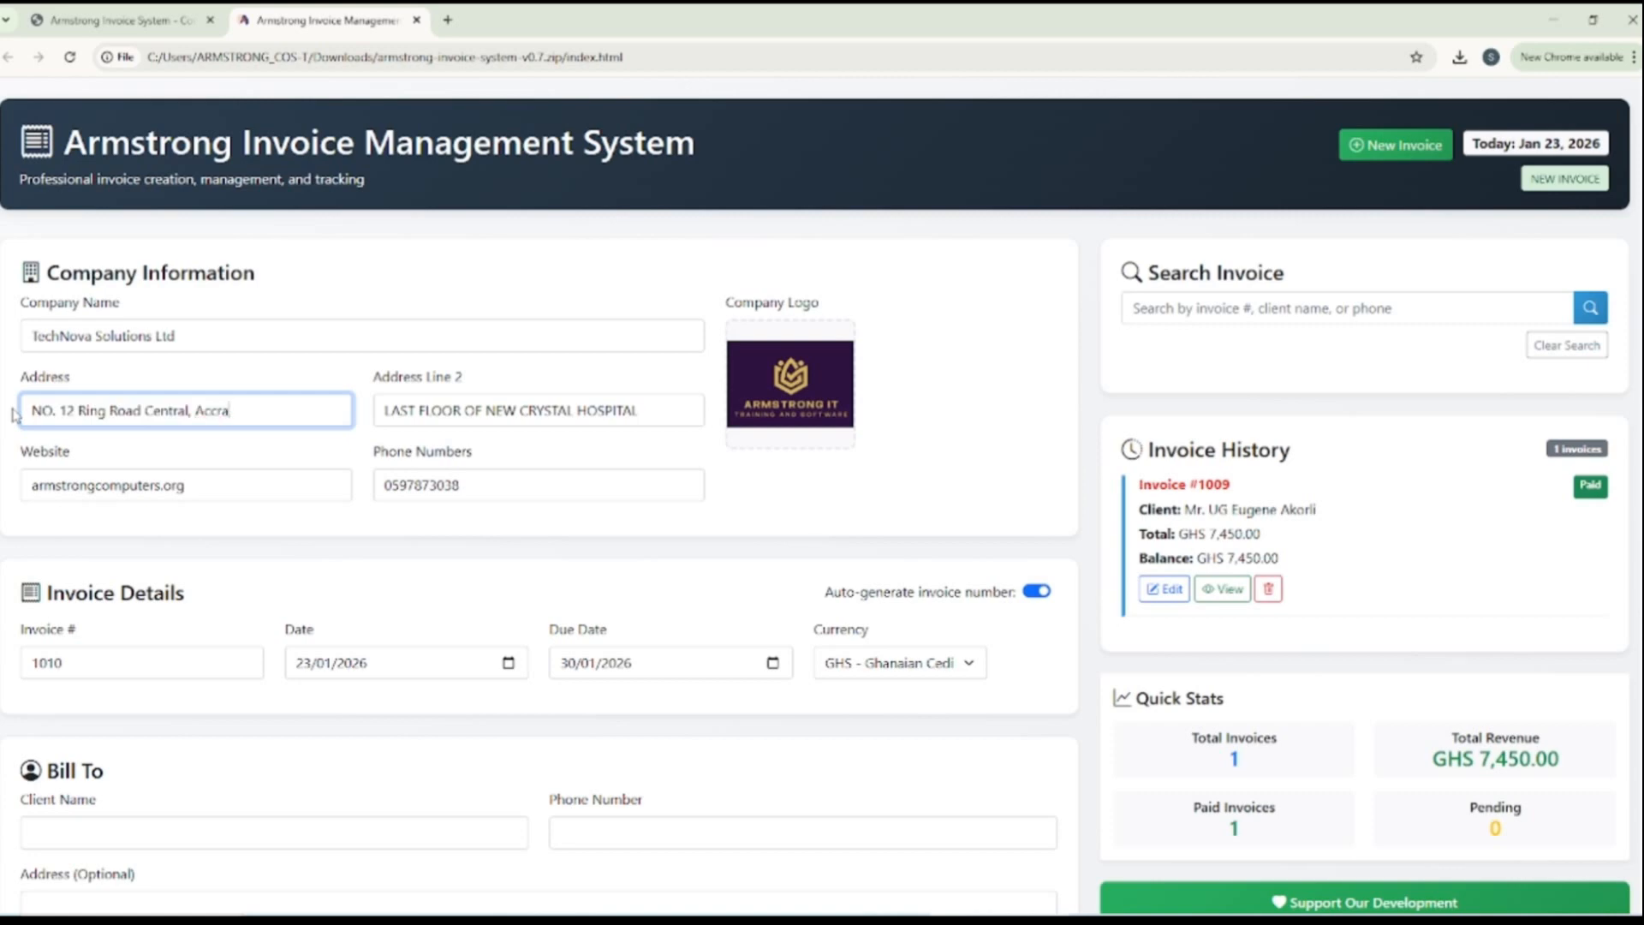
# Empty the second address line in the Company Information section
pyautogui.moveTo(250, 416); pyautogui.dragTo(188, 411)
pyautogui.moveTo(646, 407); pyautogui.dragTo(366, 410)
pyautogui.write('A')
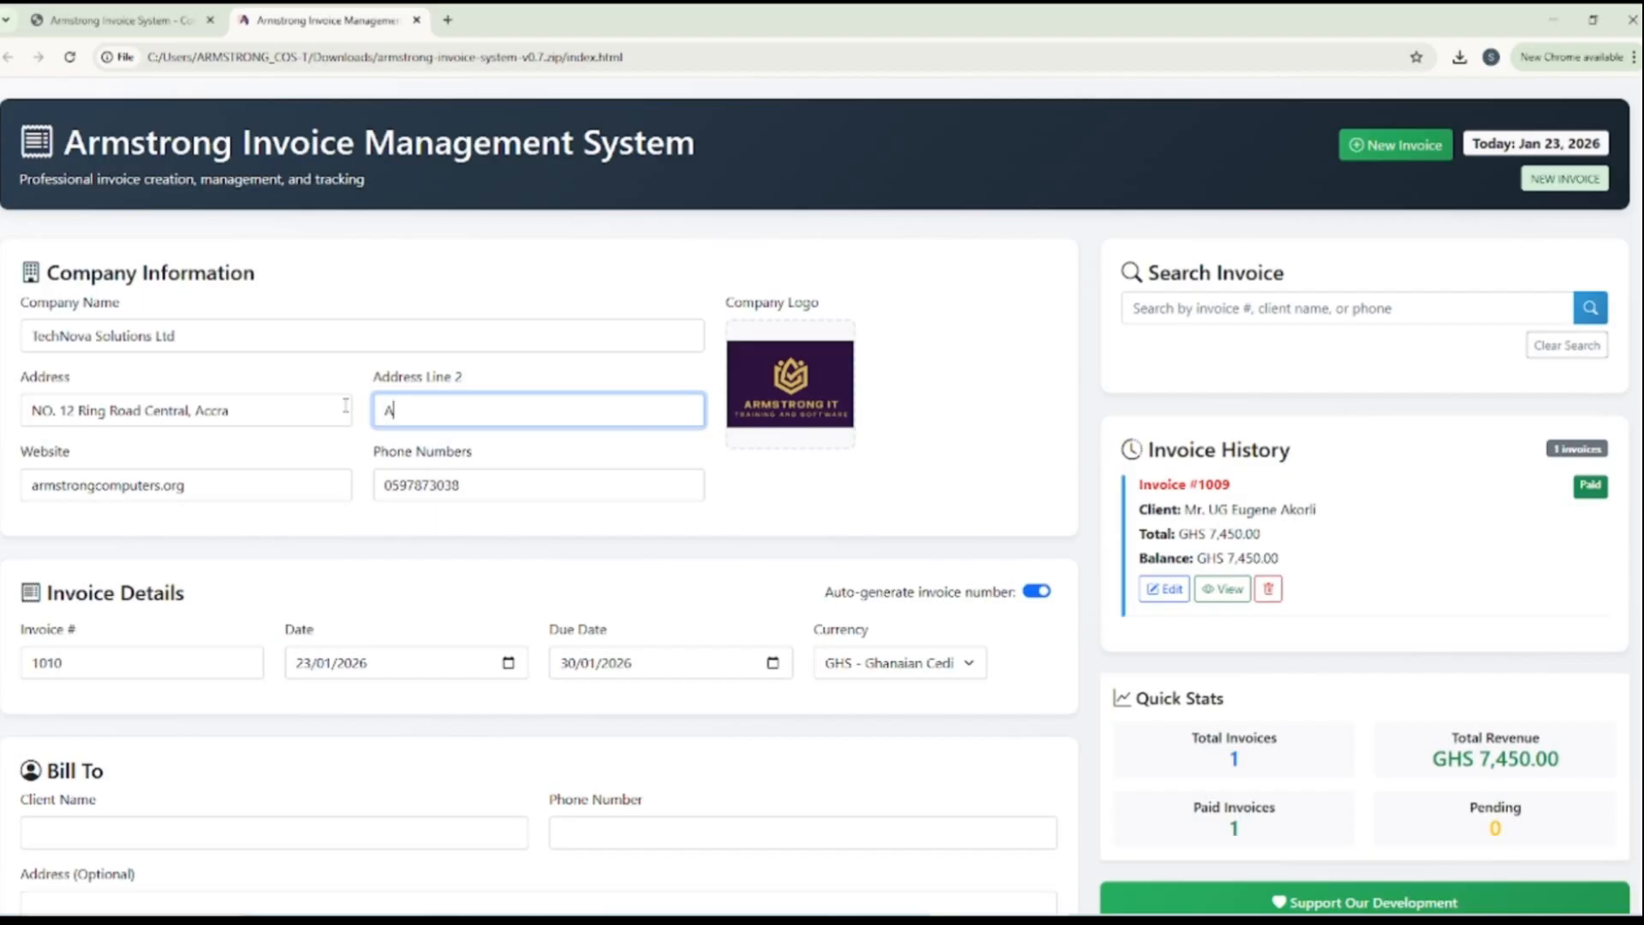
pyautogui.press('BackSpace')
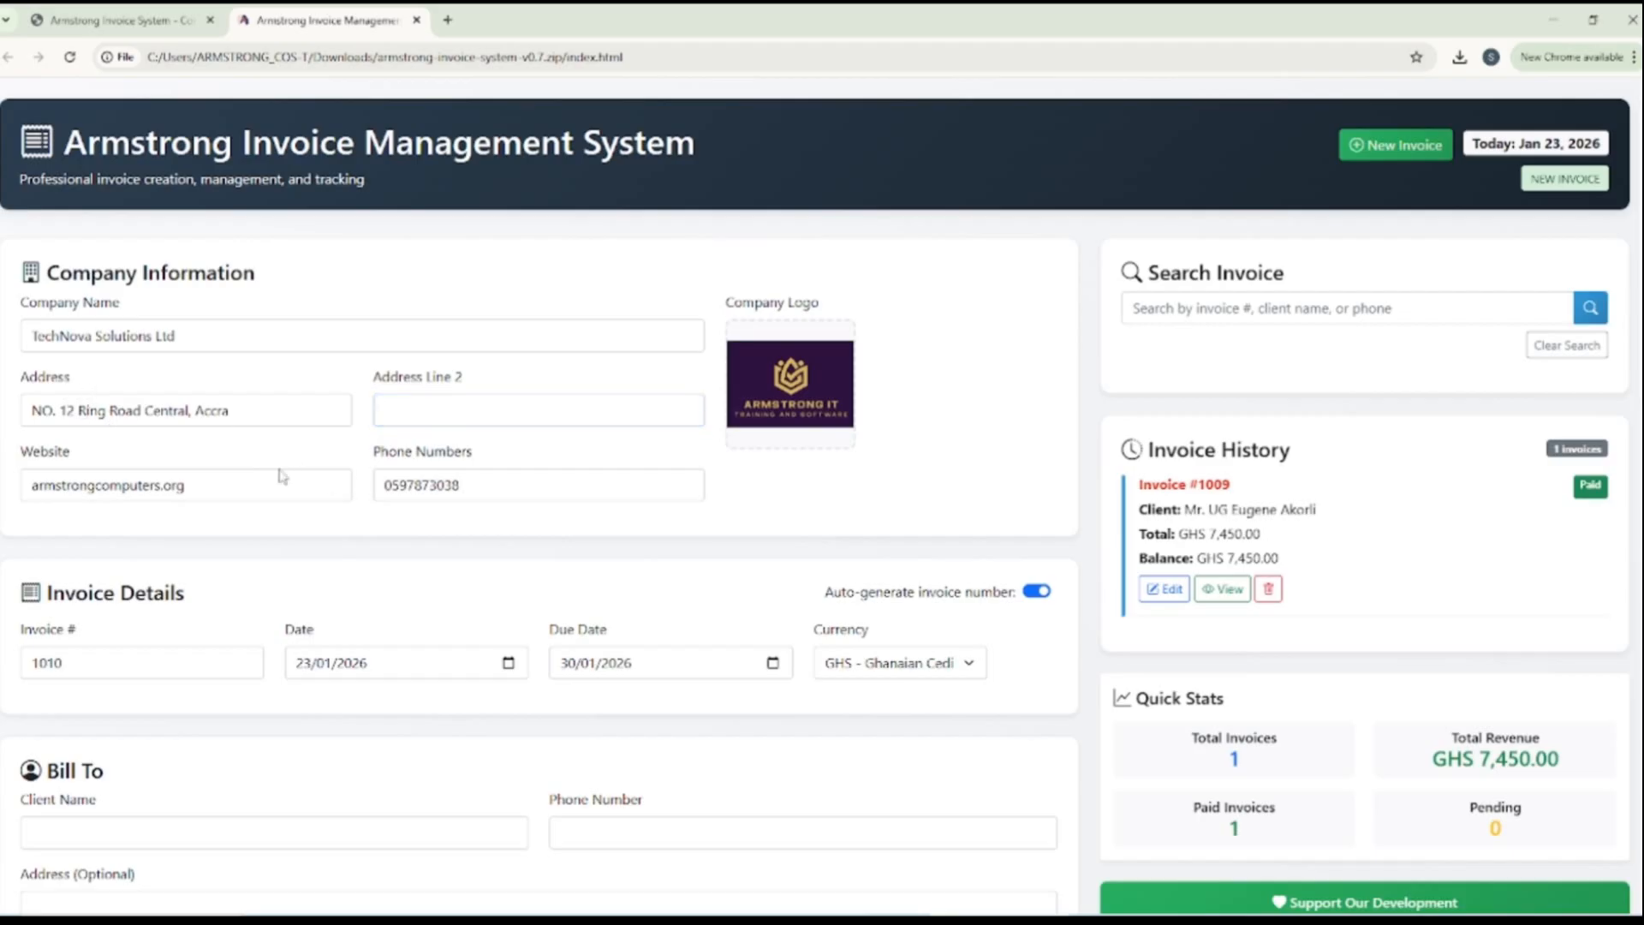
# Replace the company's phone number with TechNova's phone number
pyautogui.click(463, 492)
pyautogui.moveTo(463, 492); pyautogui.dragTo(334, 495)
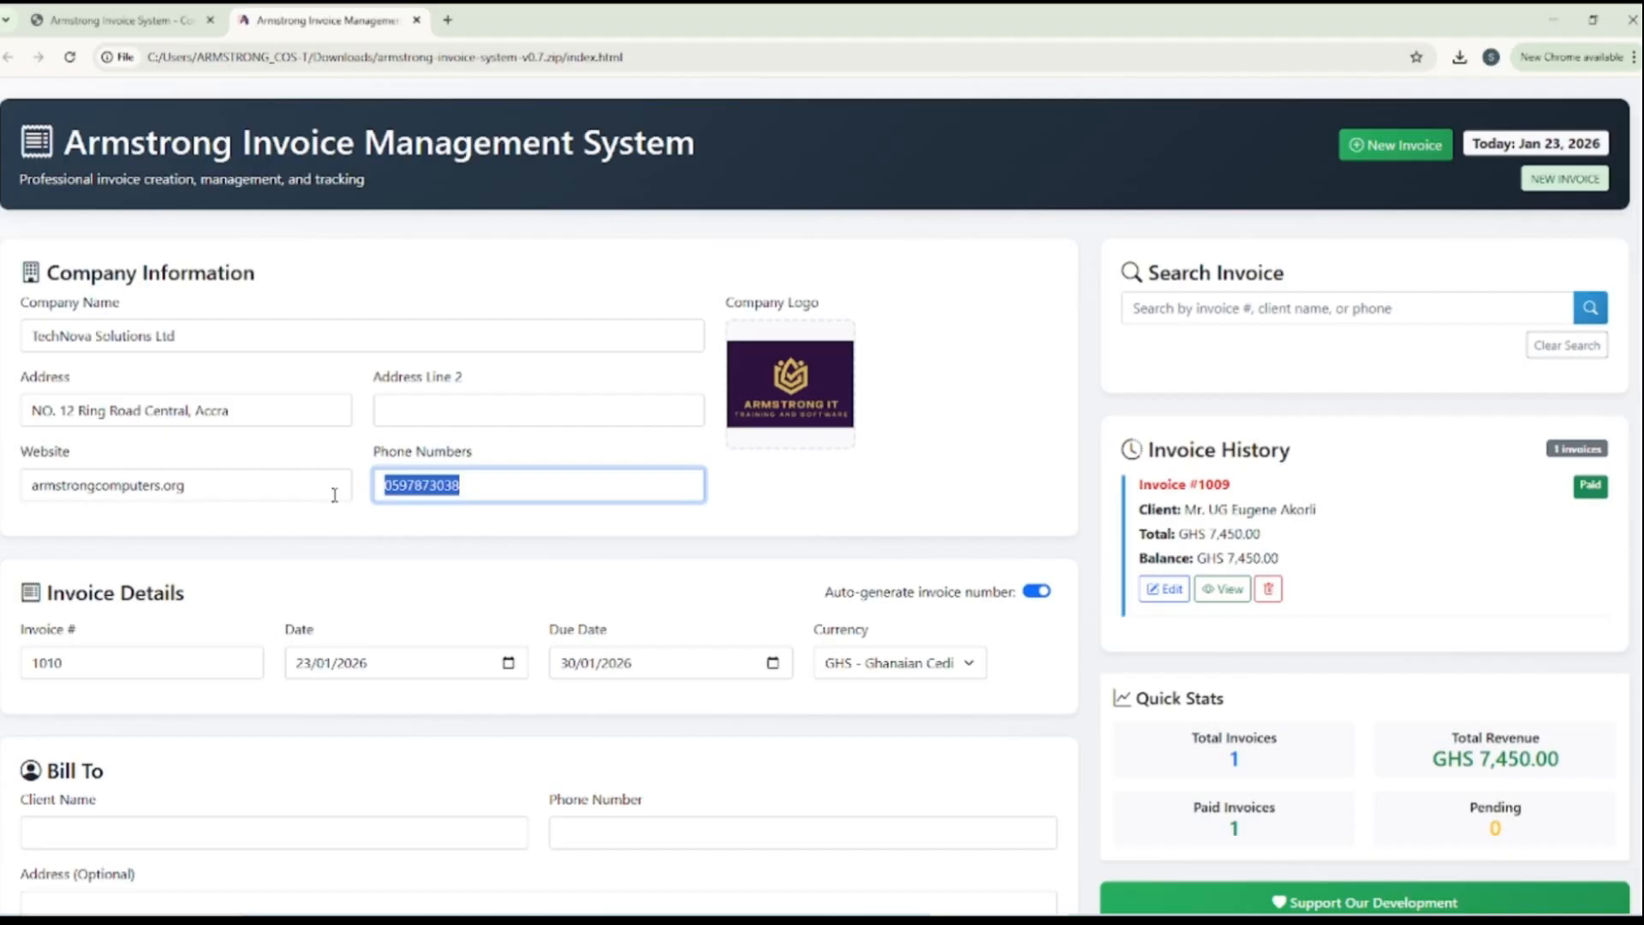
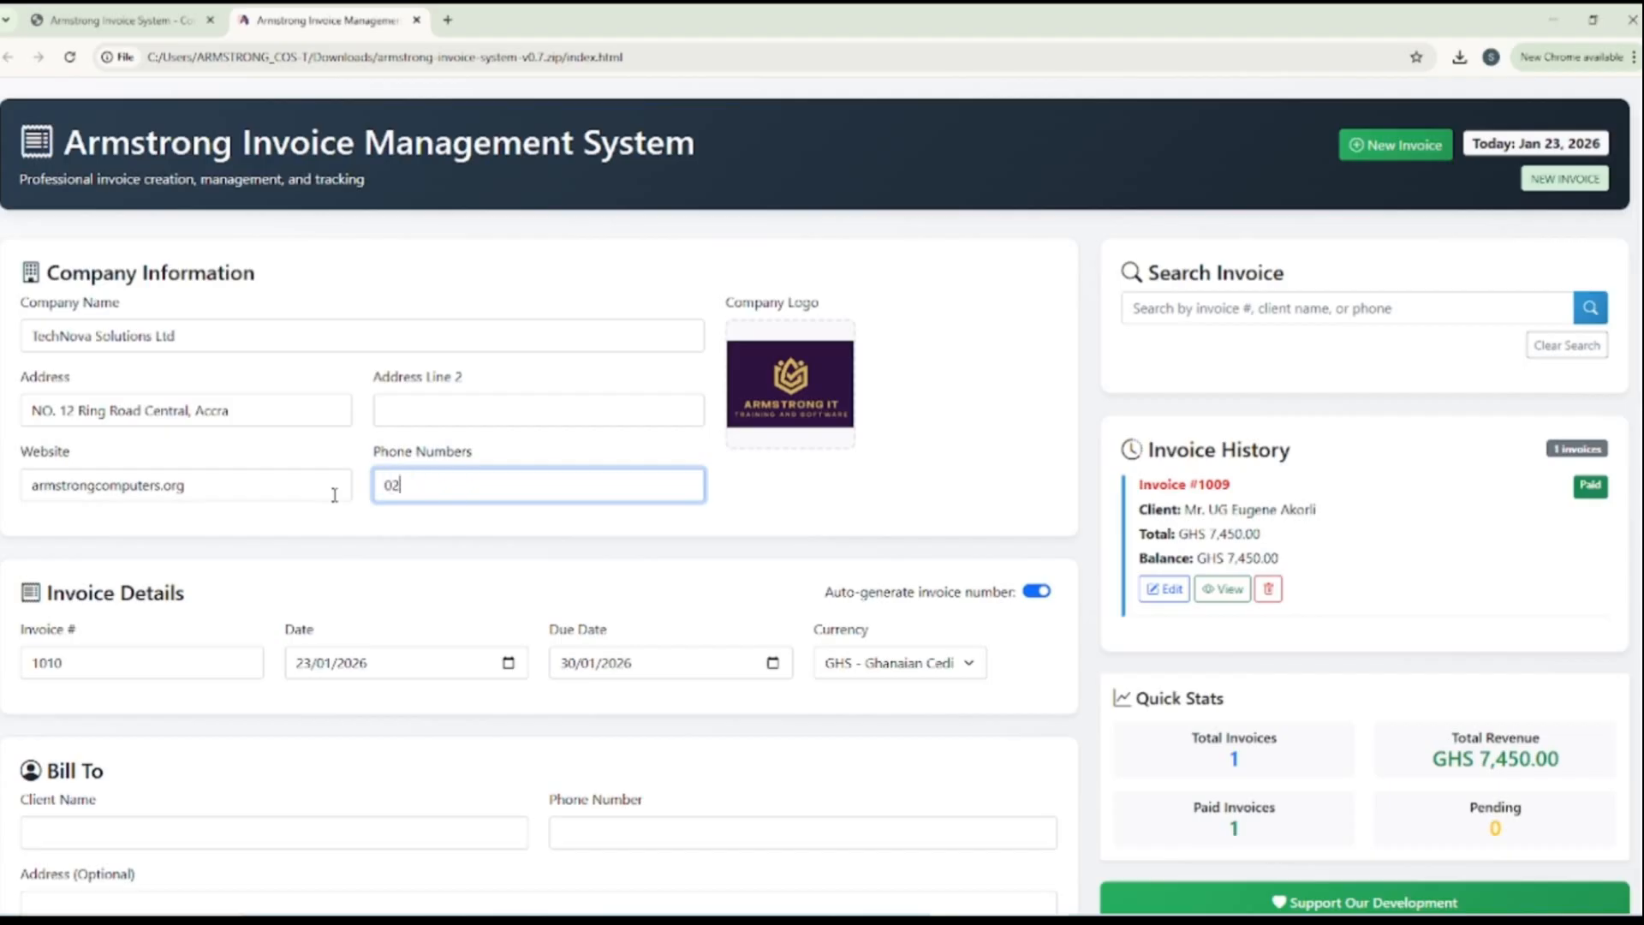
# Replace the company's website entry with TechNova's admin e-mail address
pyautogui.moveTo(210, 496); pyautogui.dragTo(14, 505)
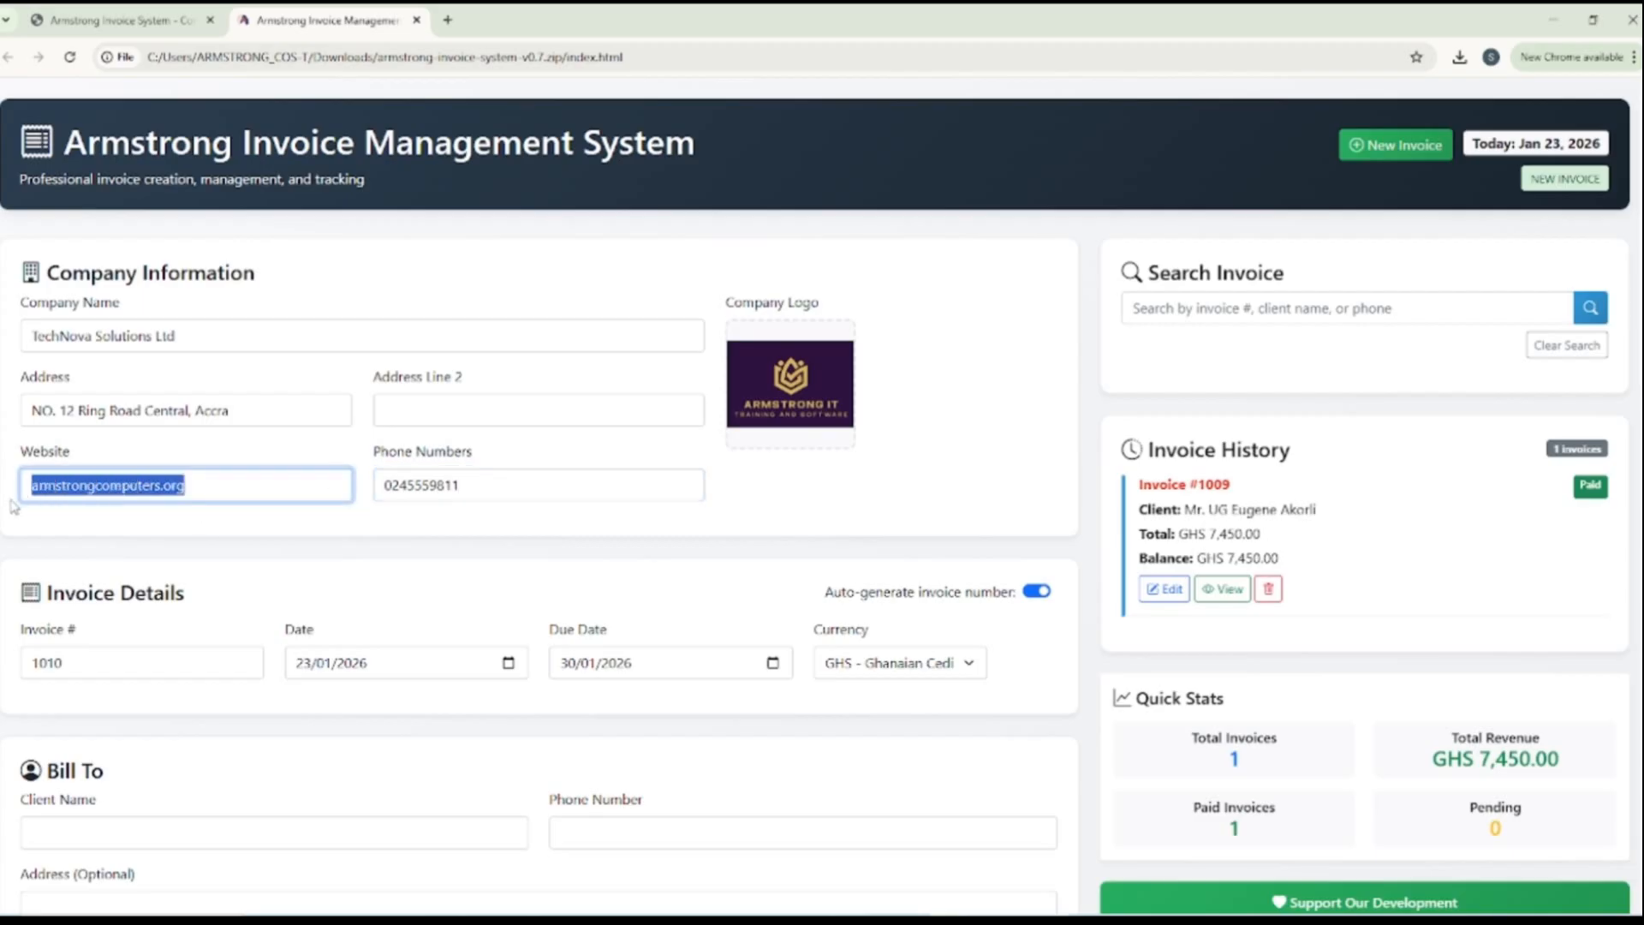
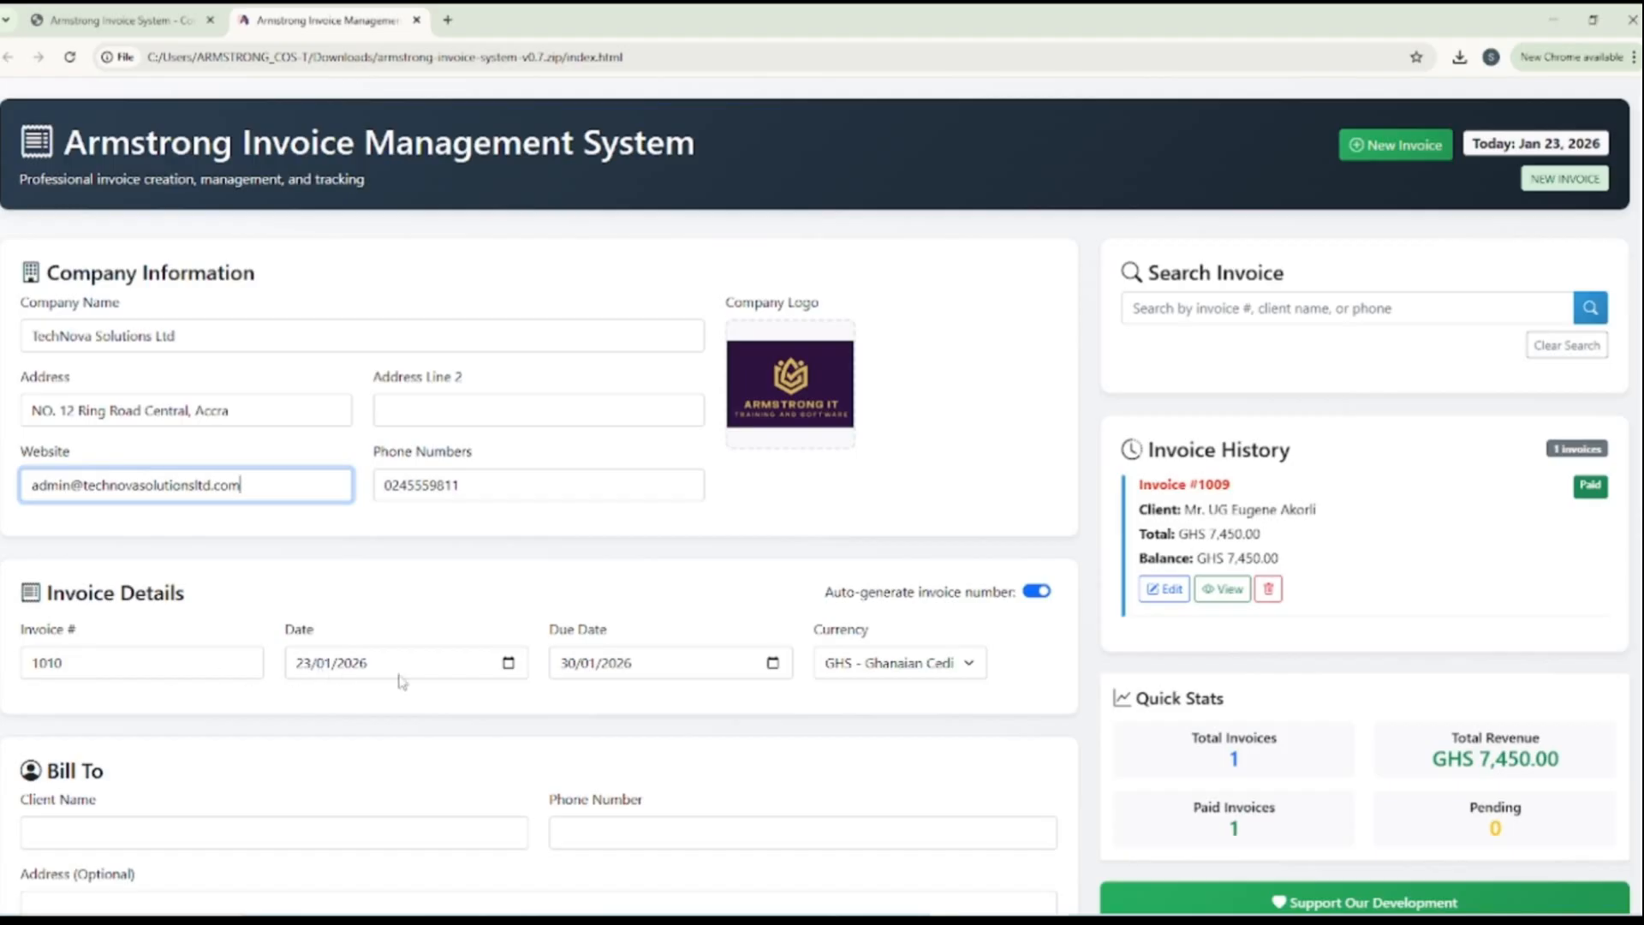
# Replace the company logo with the TechNova image 2.JPG from the logo folder in Downloads
pyautogui.click(792, 390)
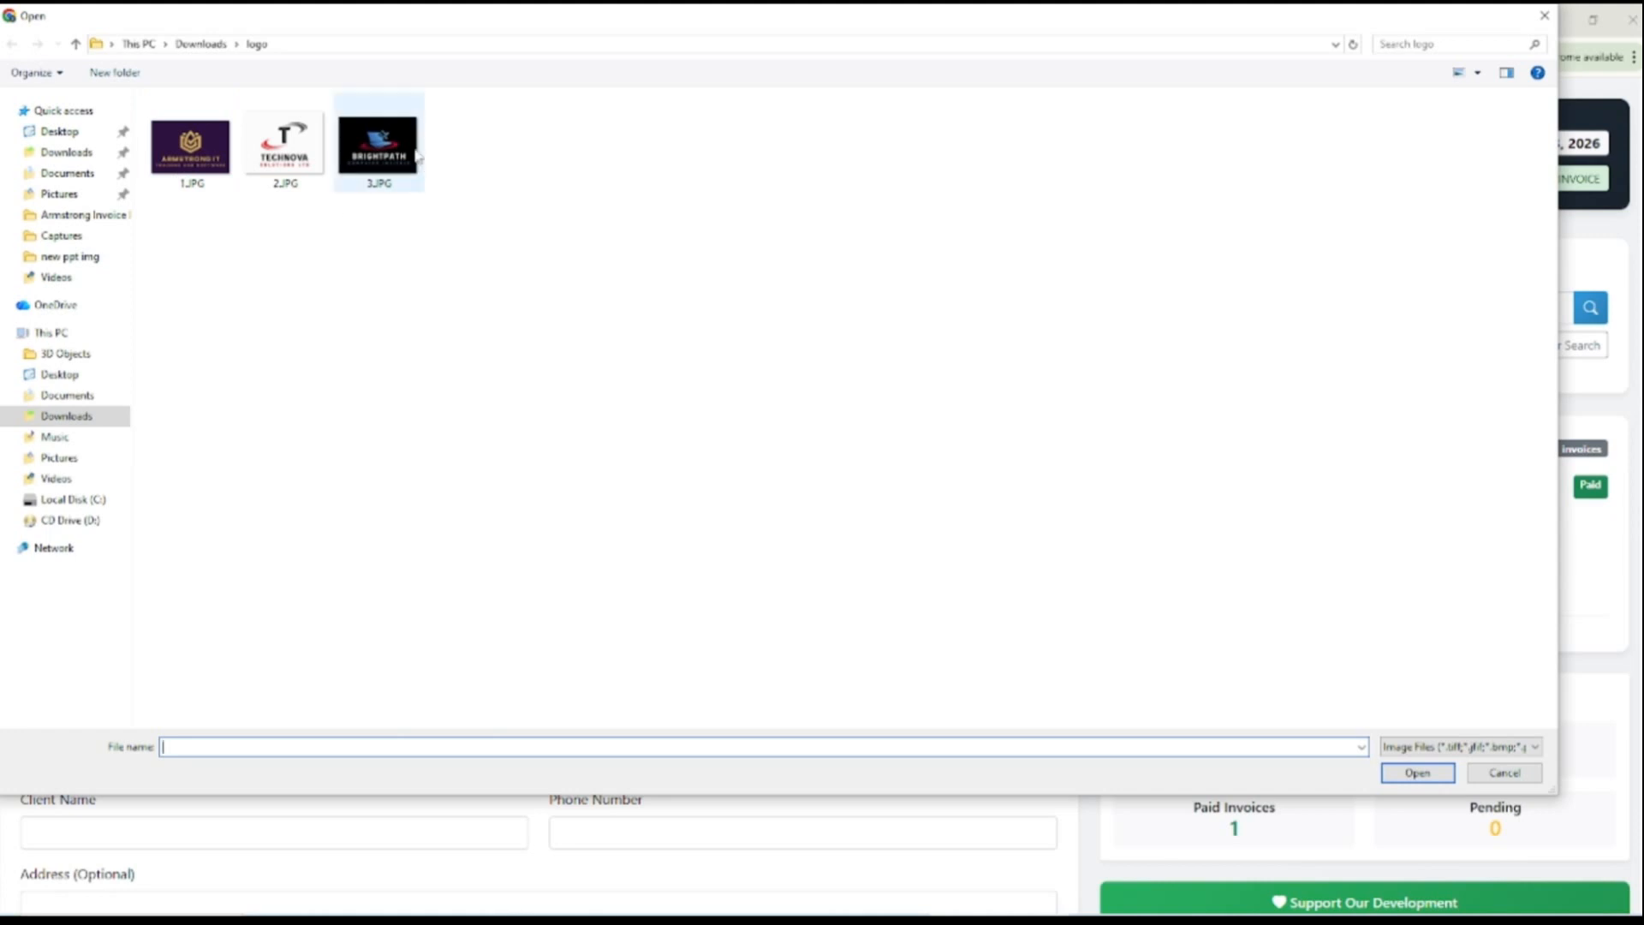
pyautogui.click(286, 158)
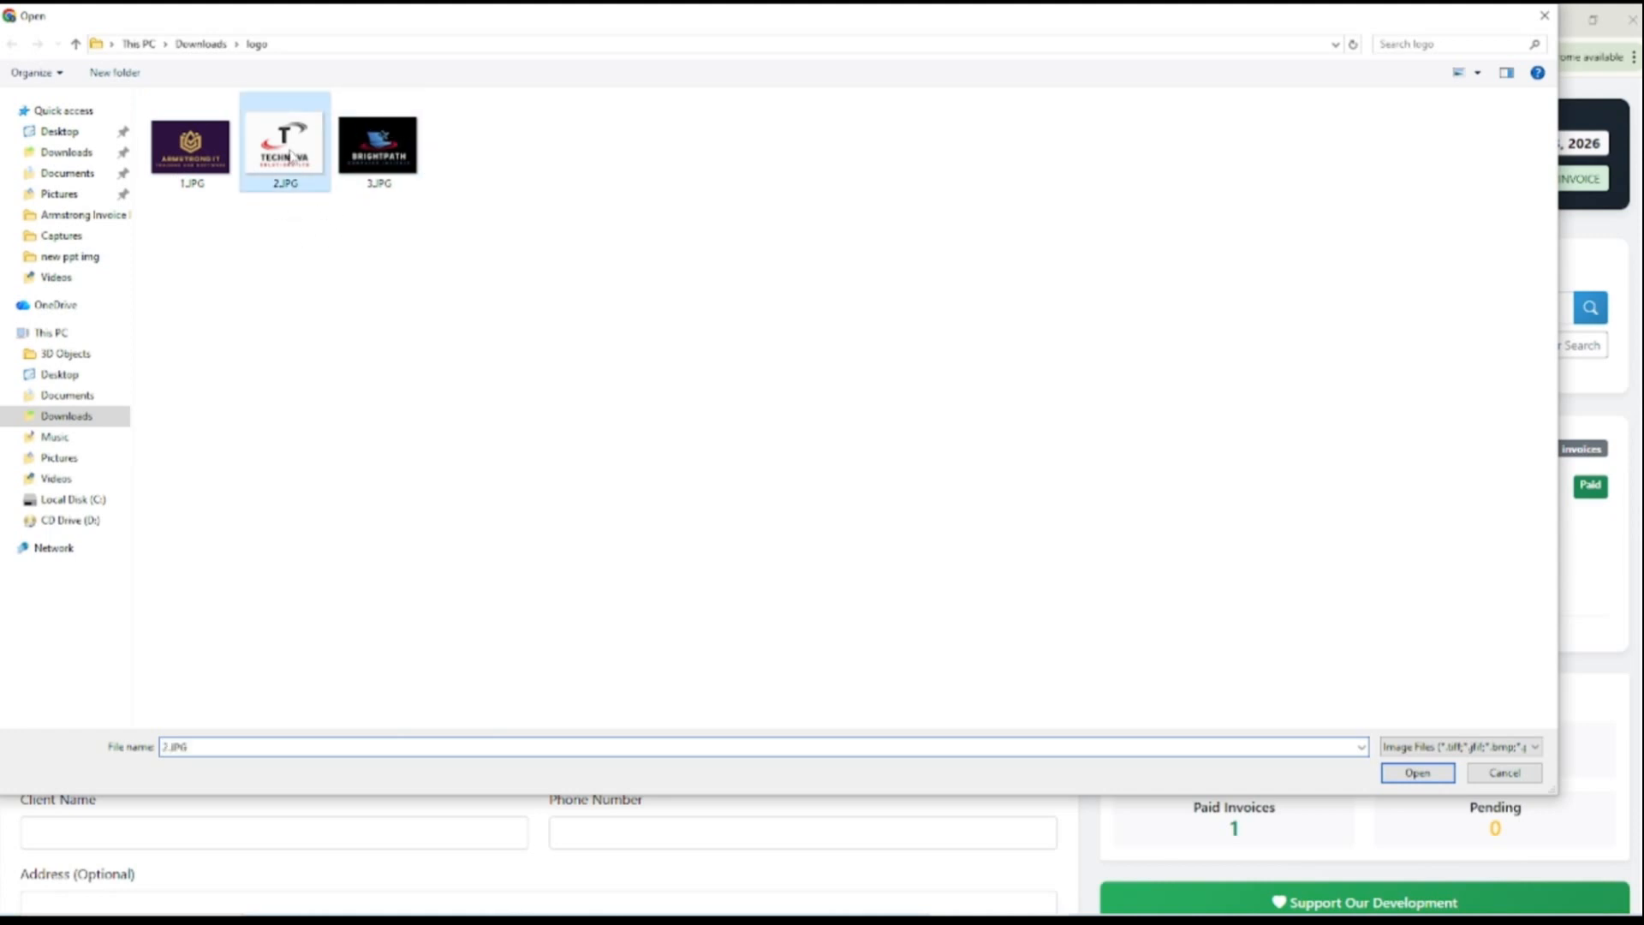
pyautogui.click(1395, 770)
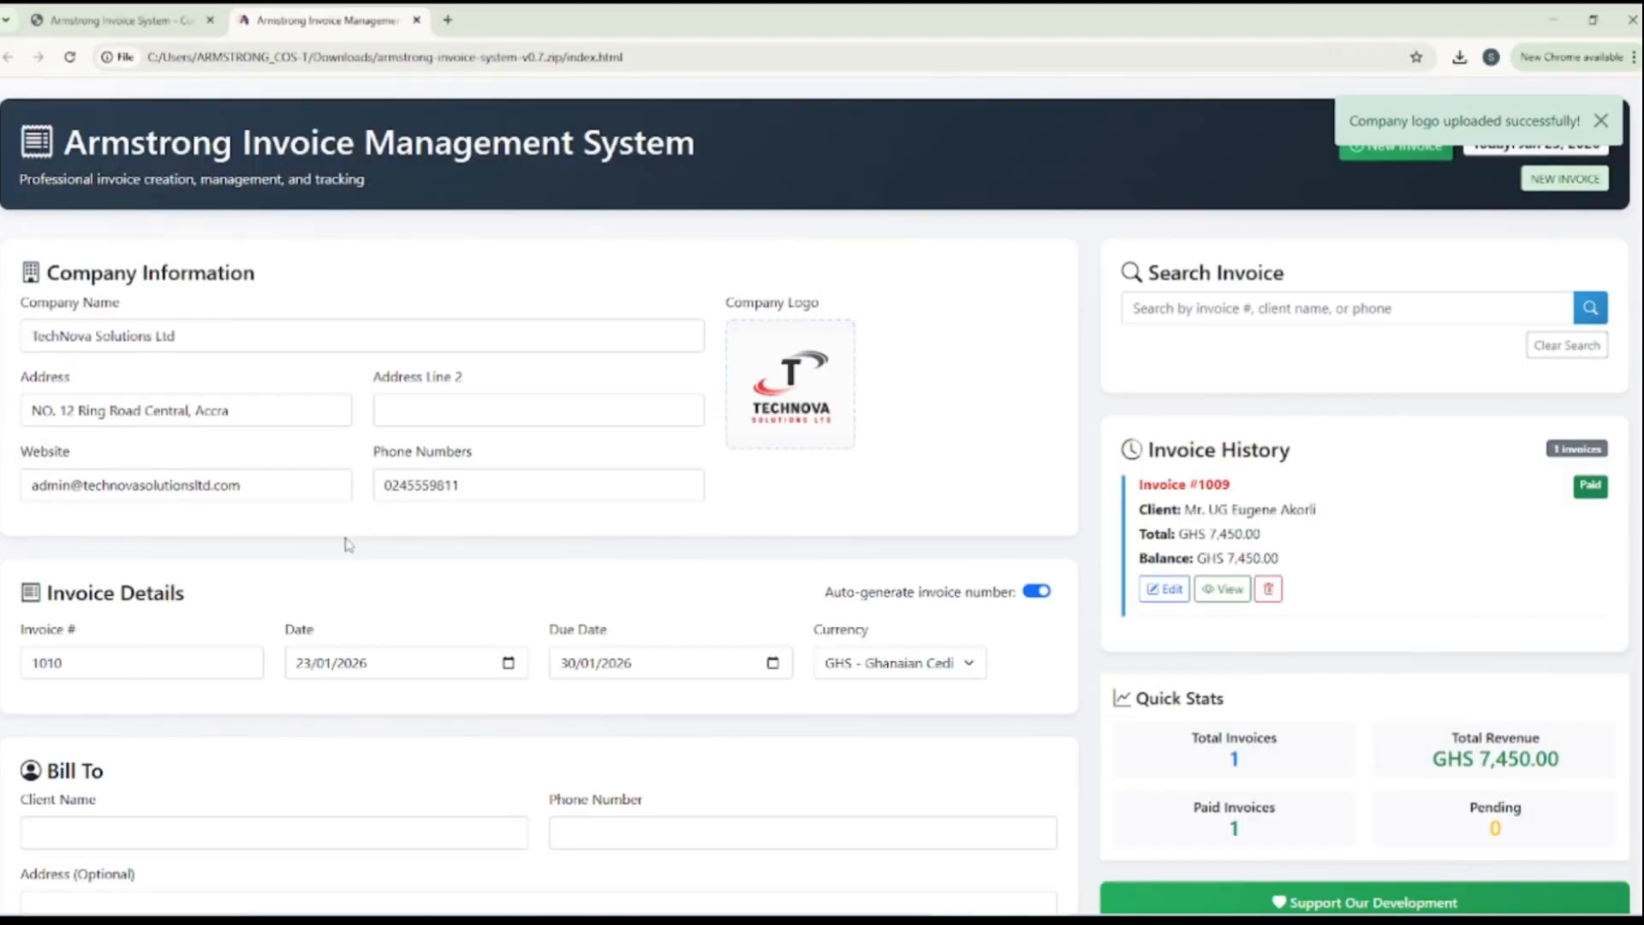
# Fill in the new client's name and phone number in the Bill To section
pyautogui.scroll(-5, 349, 544)
pyautogui.click(128, 396)
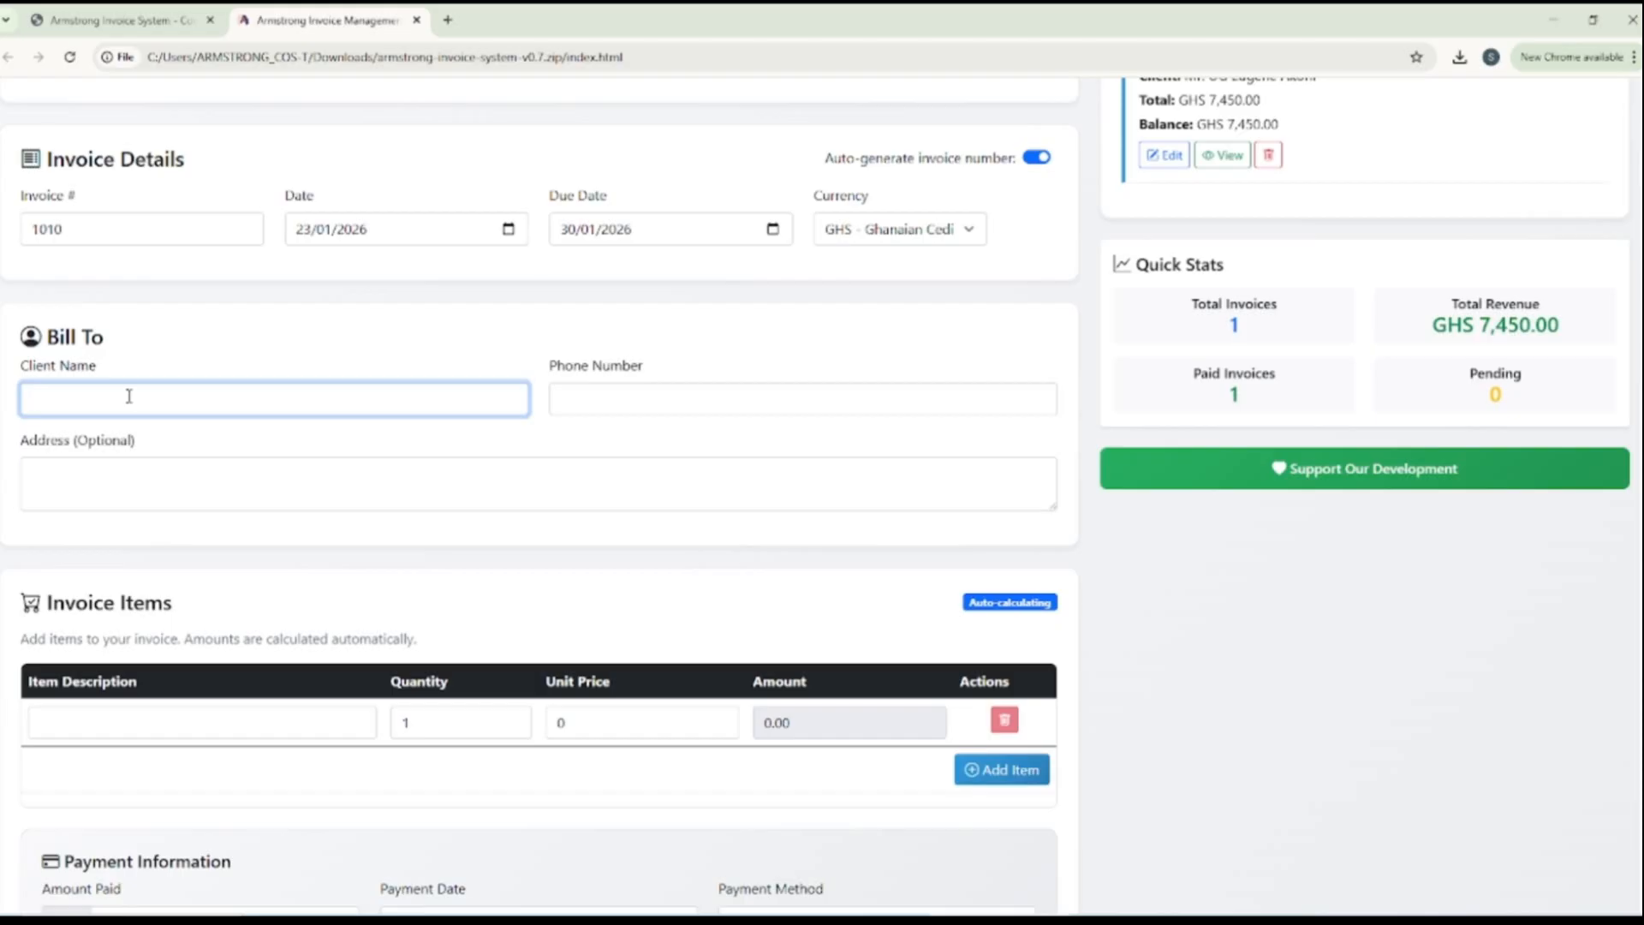
pyautogui.write('Mrs')
pyautogui.press('BackSpace')
pyautogui.write('. Daniel')
pyautogui.click(581, 408)
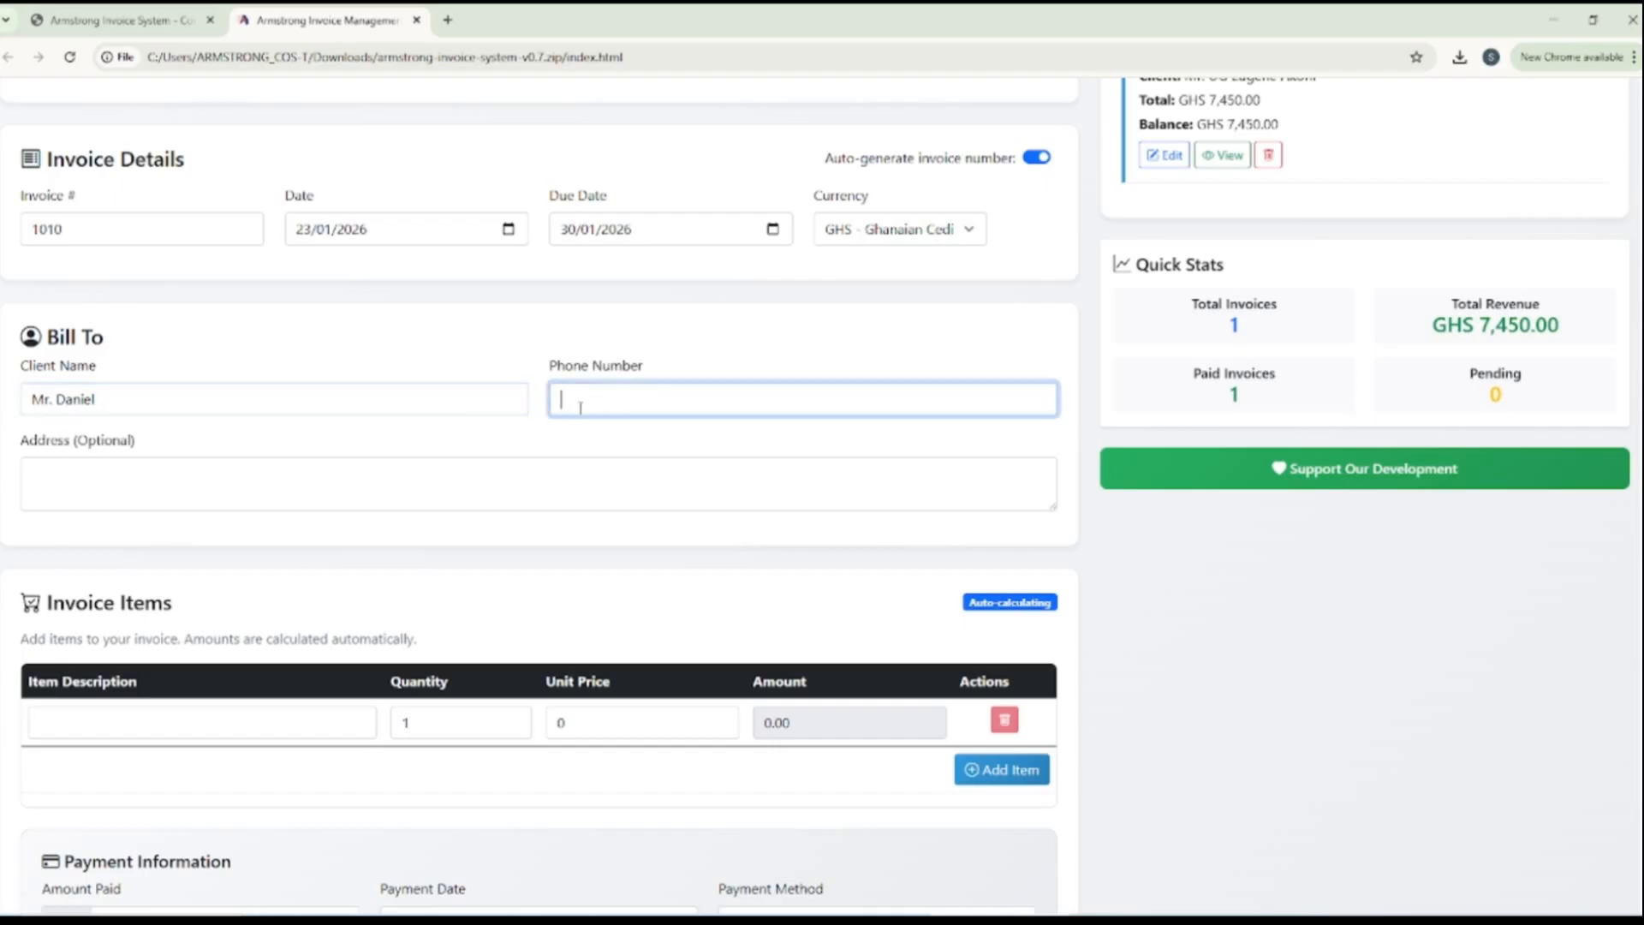
# Enter the client's address in the Bill To section, capitalizing the community abbreviation
pyautogui.click(88, 473)
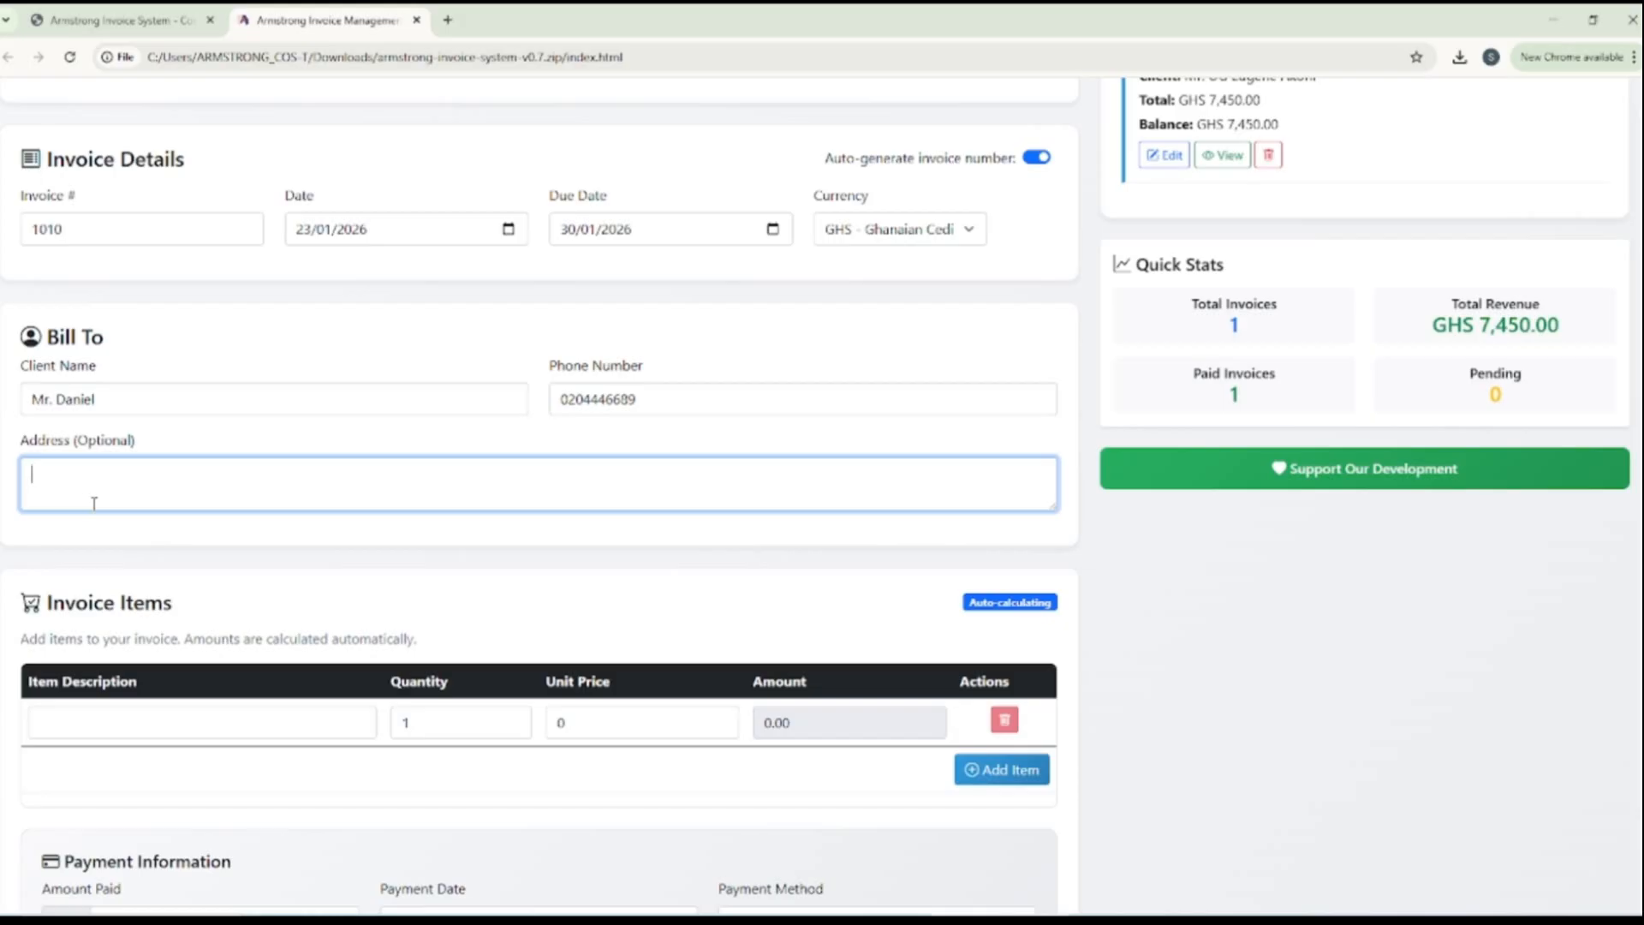
pyautogui.write('Tema comm6')
pyautogui.click(104, 473)
pyautogui.click(74, 474)
pyautogui.press('BackSpace')
pyautogui.write('Comm 6')
# Describe the first invoice item as "Receip /Thermal Printer usb+lan 80mm"
pyautogui.scroll(-3, 91, 481)
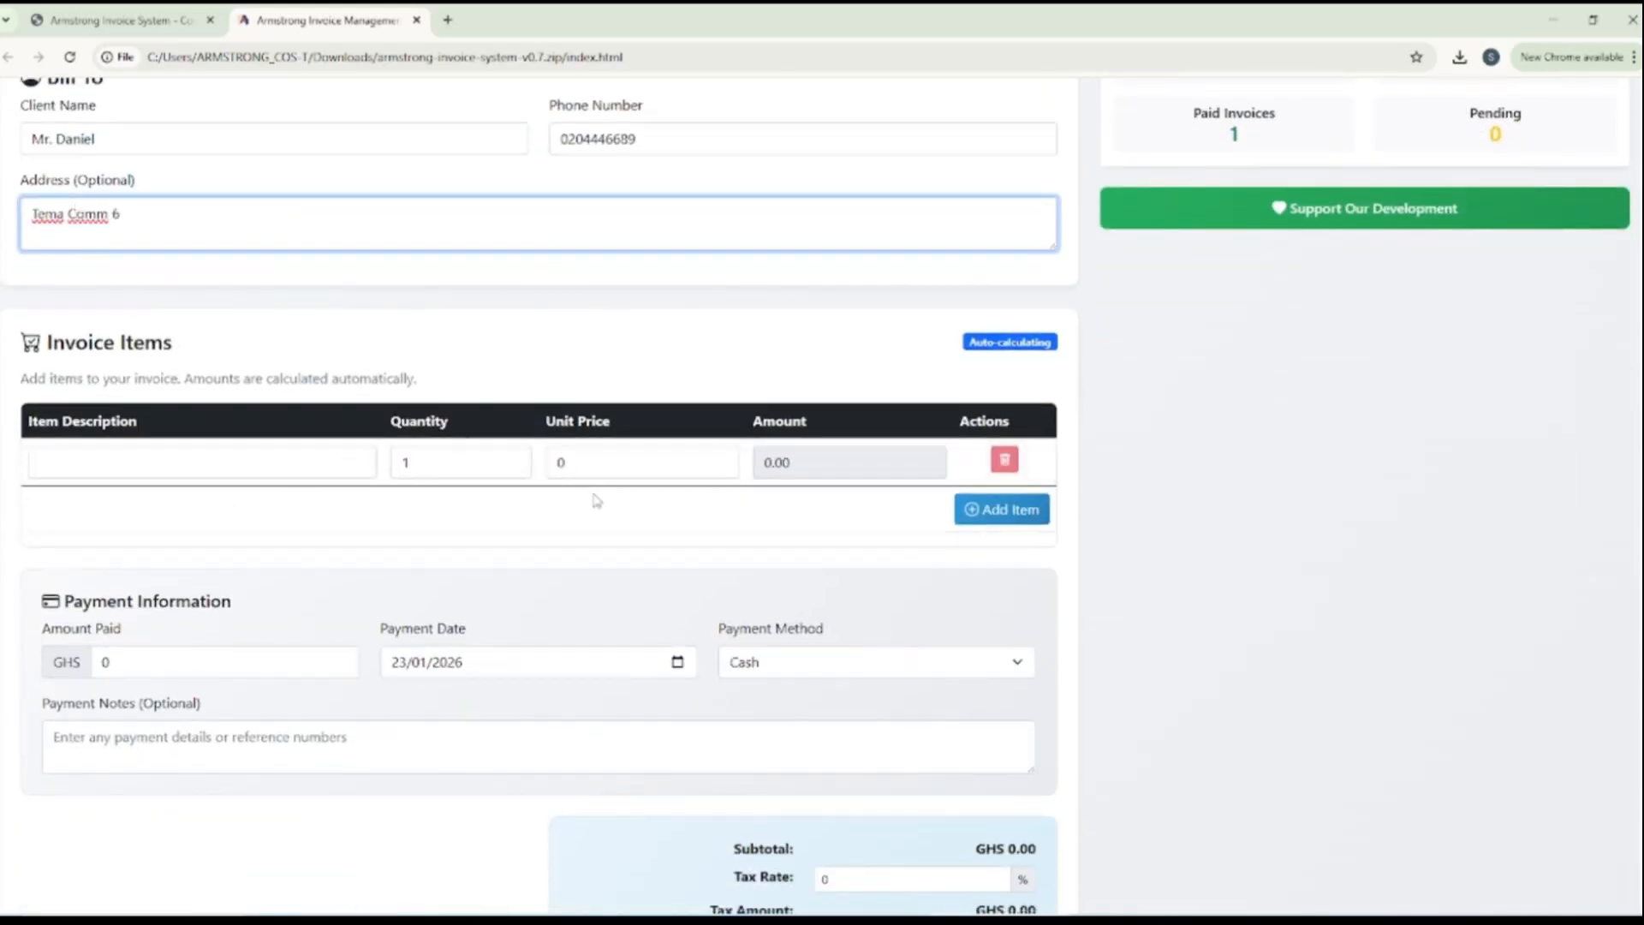
pyautogui.click(243, 472)
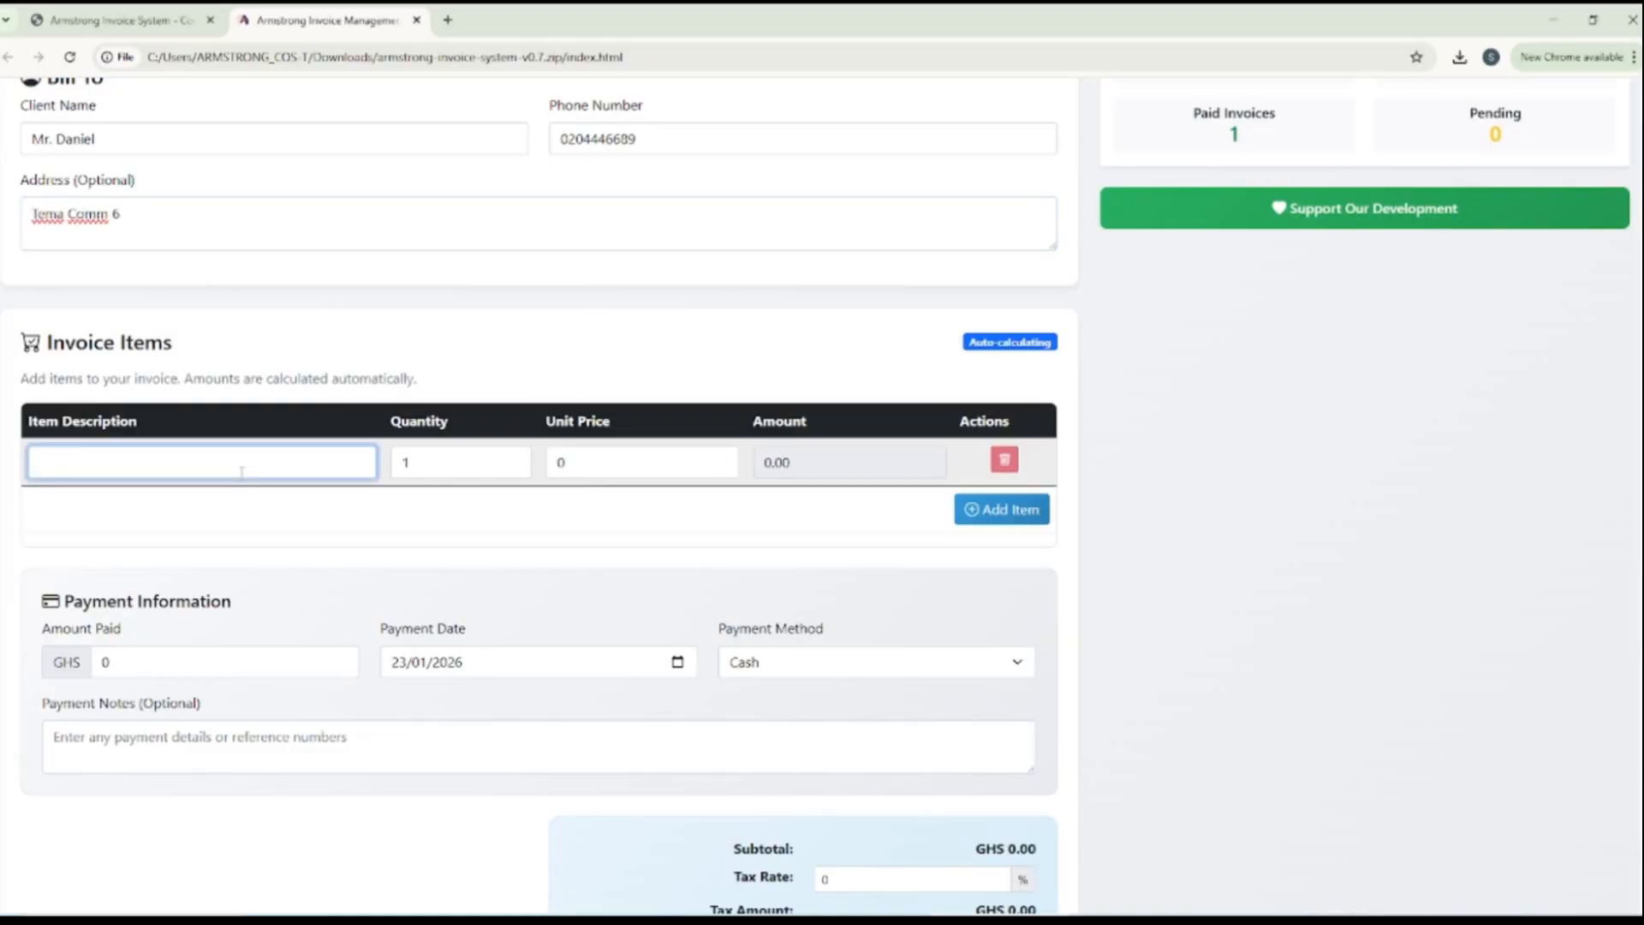
pyautogui.write('rR')
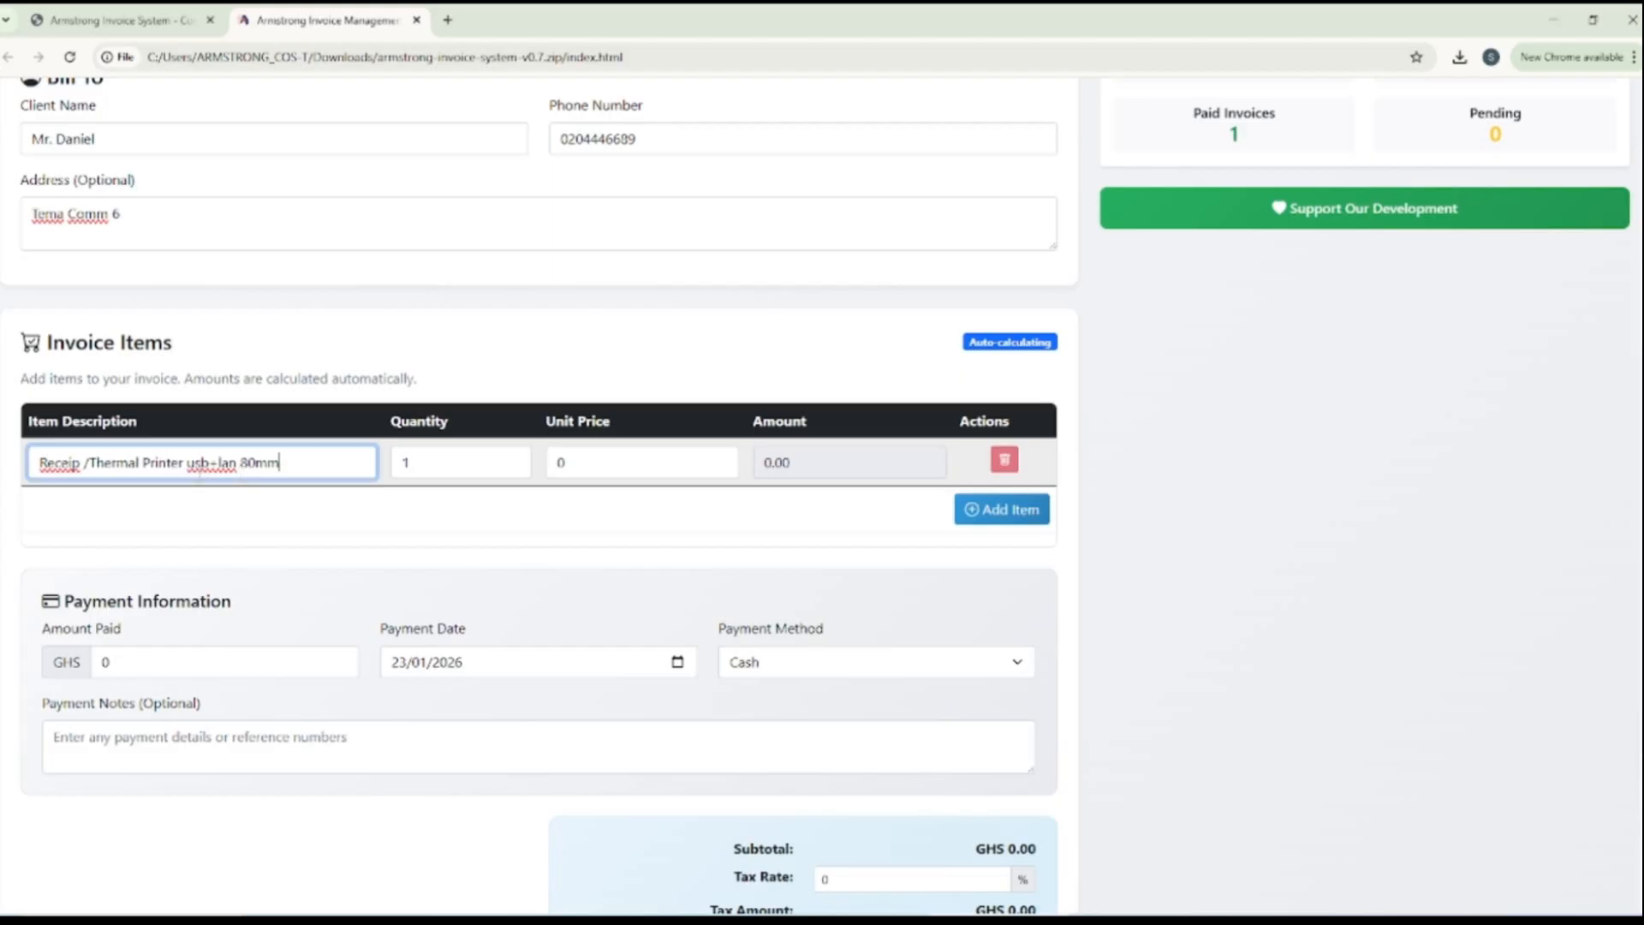
pyautogui.rightClick(205, 469)
pyautogui.click(330, 464)
# Set the printer item's unit price to 1250
pyautogui.click(574, 459)
pyautogui.moveTo(573, 459); pyautogui.dragTo(551, 460)
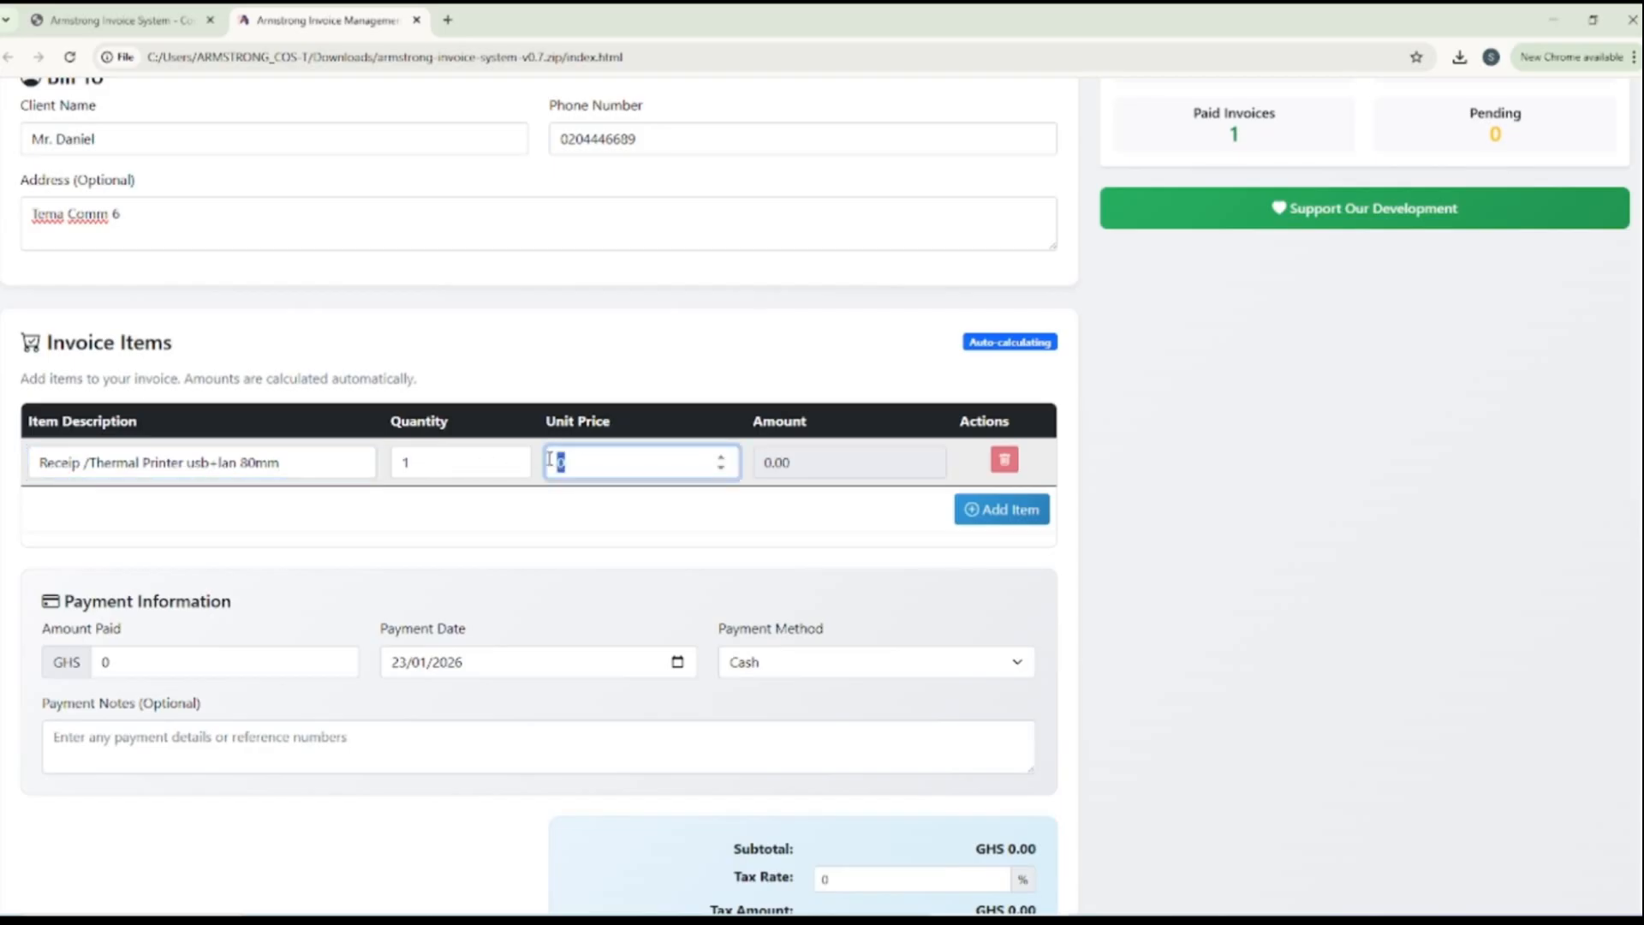
pyautogui.write('1250')
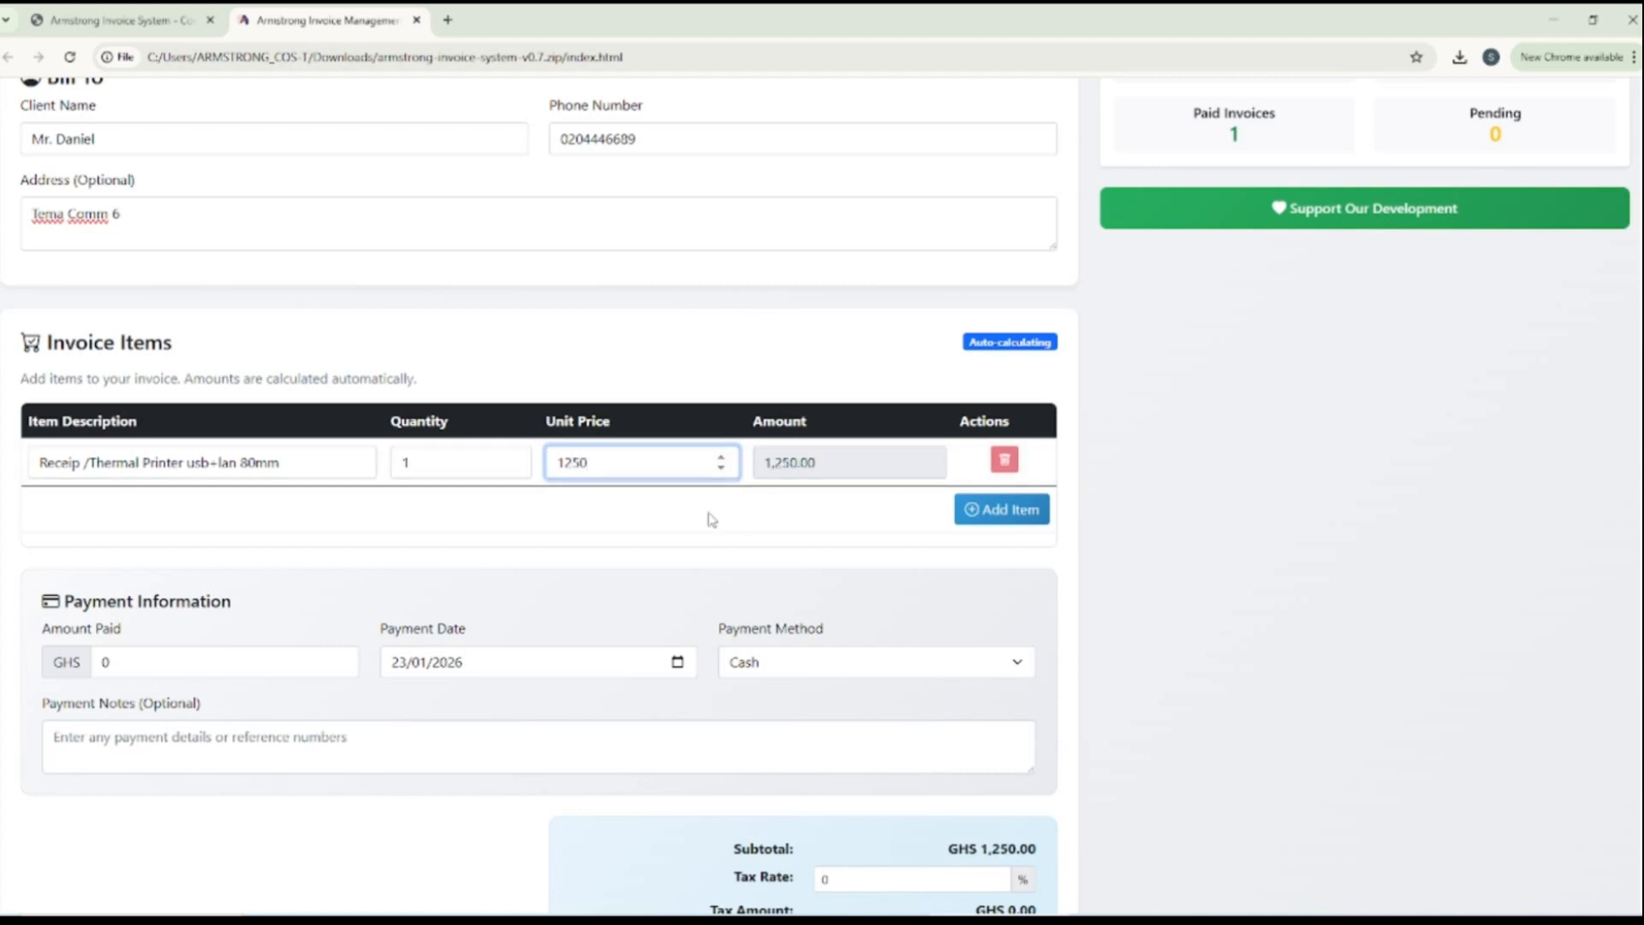
# Record a partial payment of GHS 250 as the amount paid in the Payment Information section
pyautogui.scroll(-1, 599, 557)
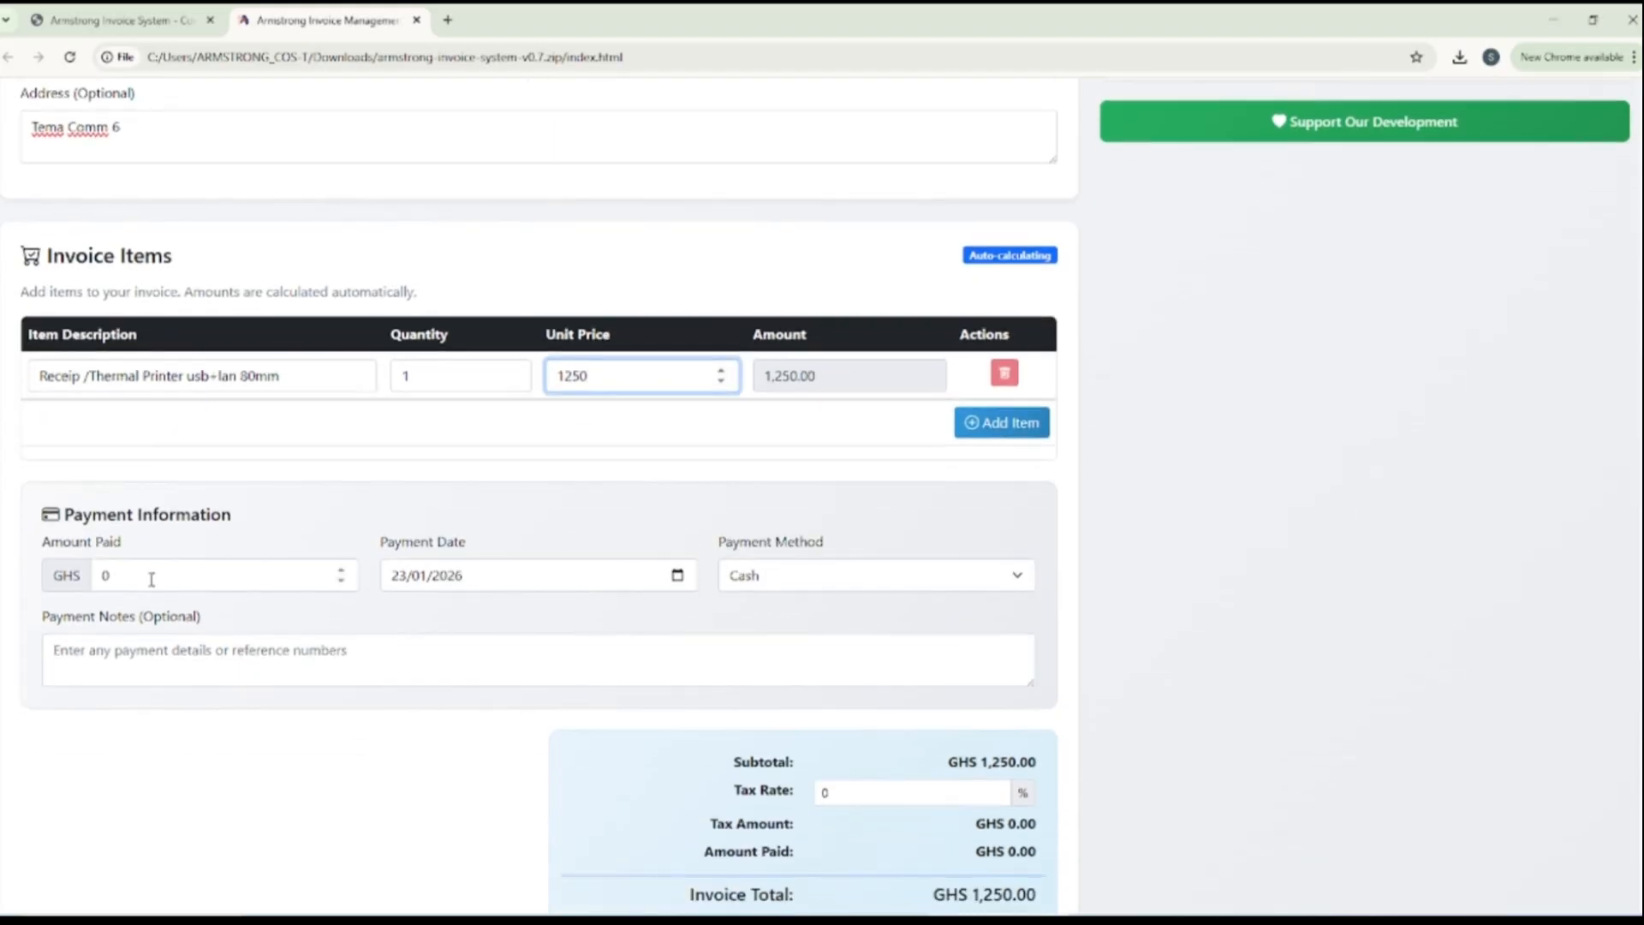
pyautogui.doubleClick(104, 576)
pyautogui.scroll(-1, 104, 575)
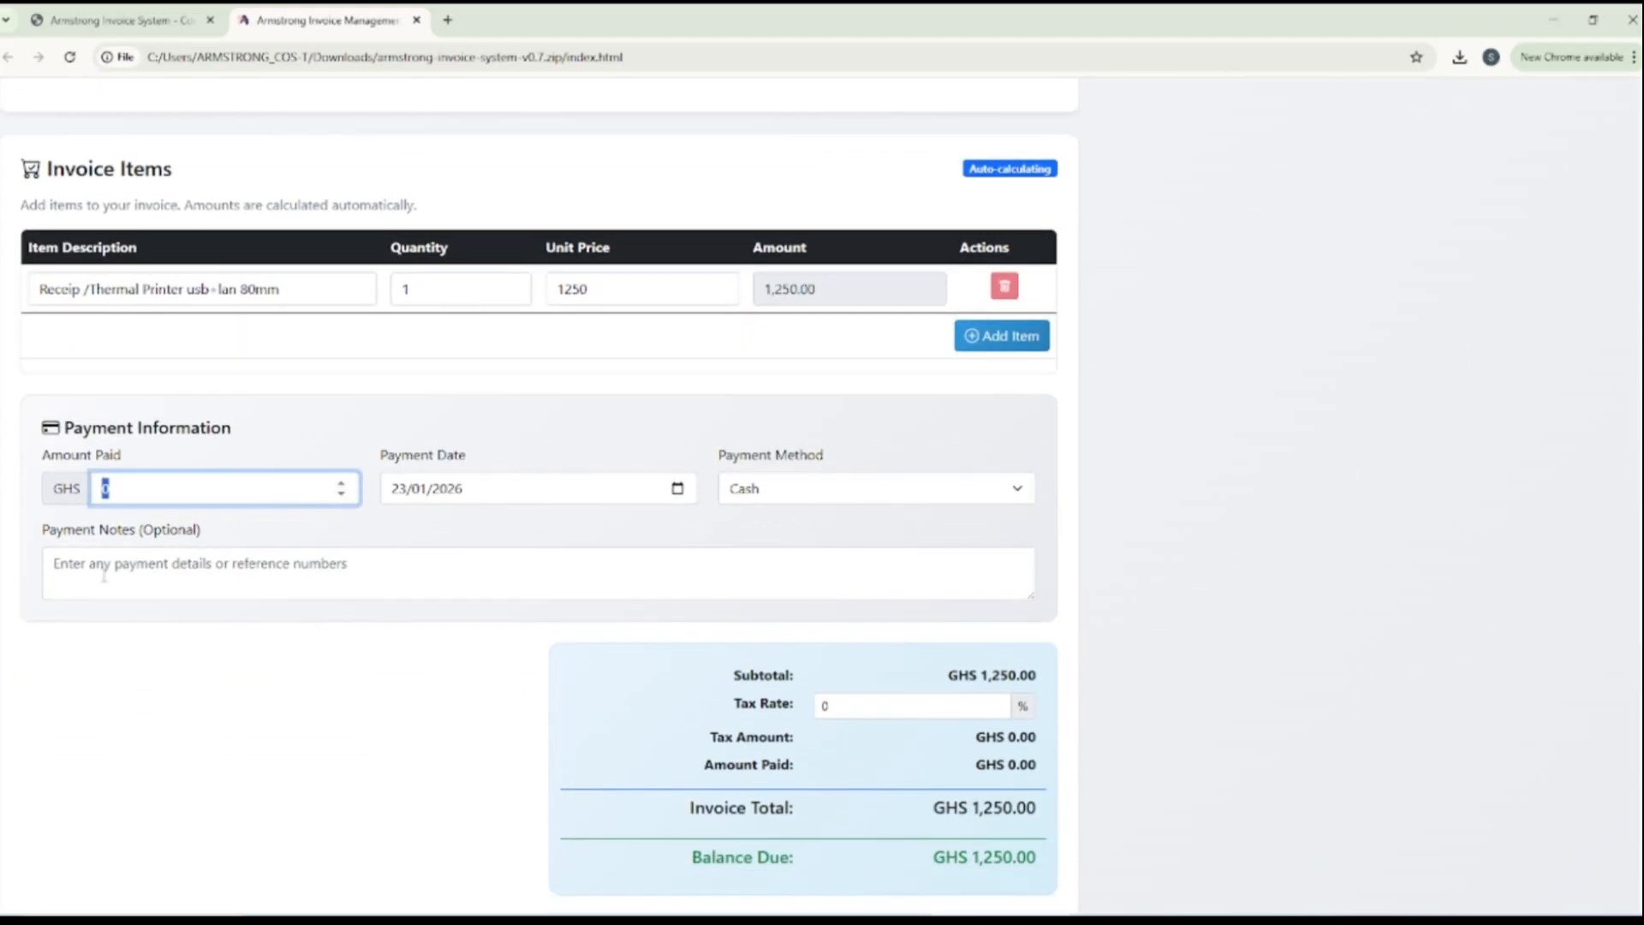
pyautogui.write('250')
# Save the TechNova invoice and generate a PDF of it
pyautogui.scroll(-2, 722, 517)
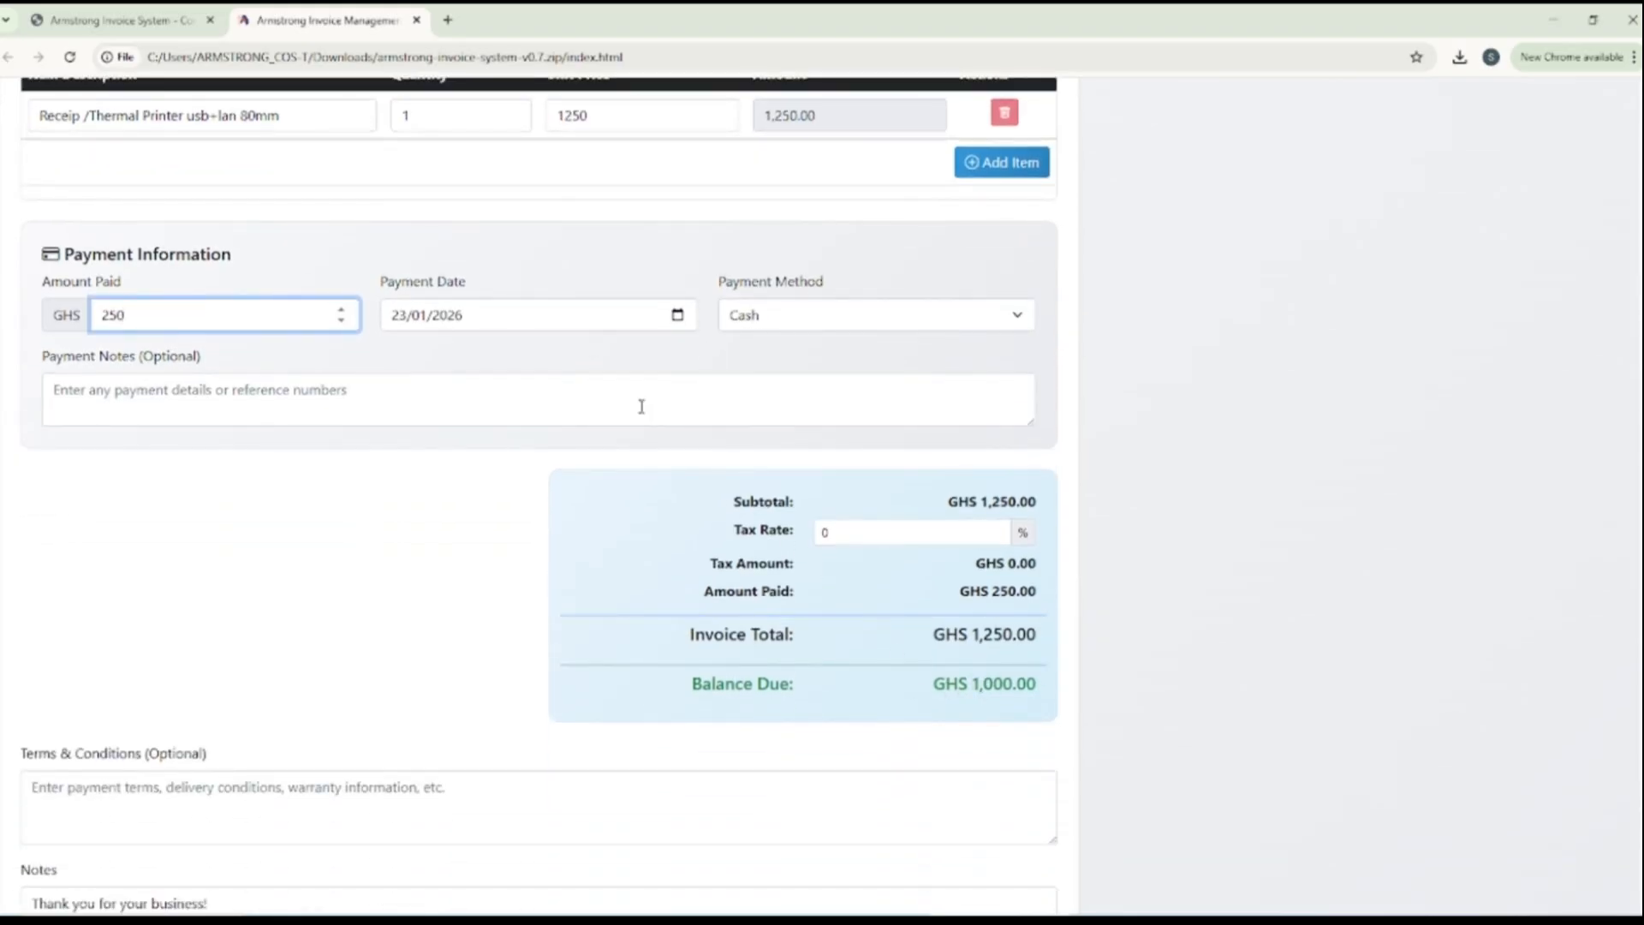
pyautogui.scroll(-1, 540, 364)
pyautogui.scroll(-3, 540, 364)
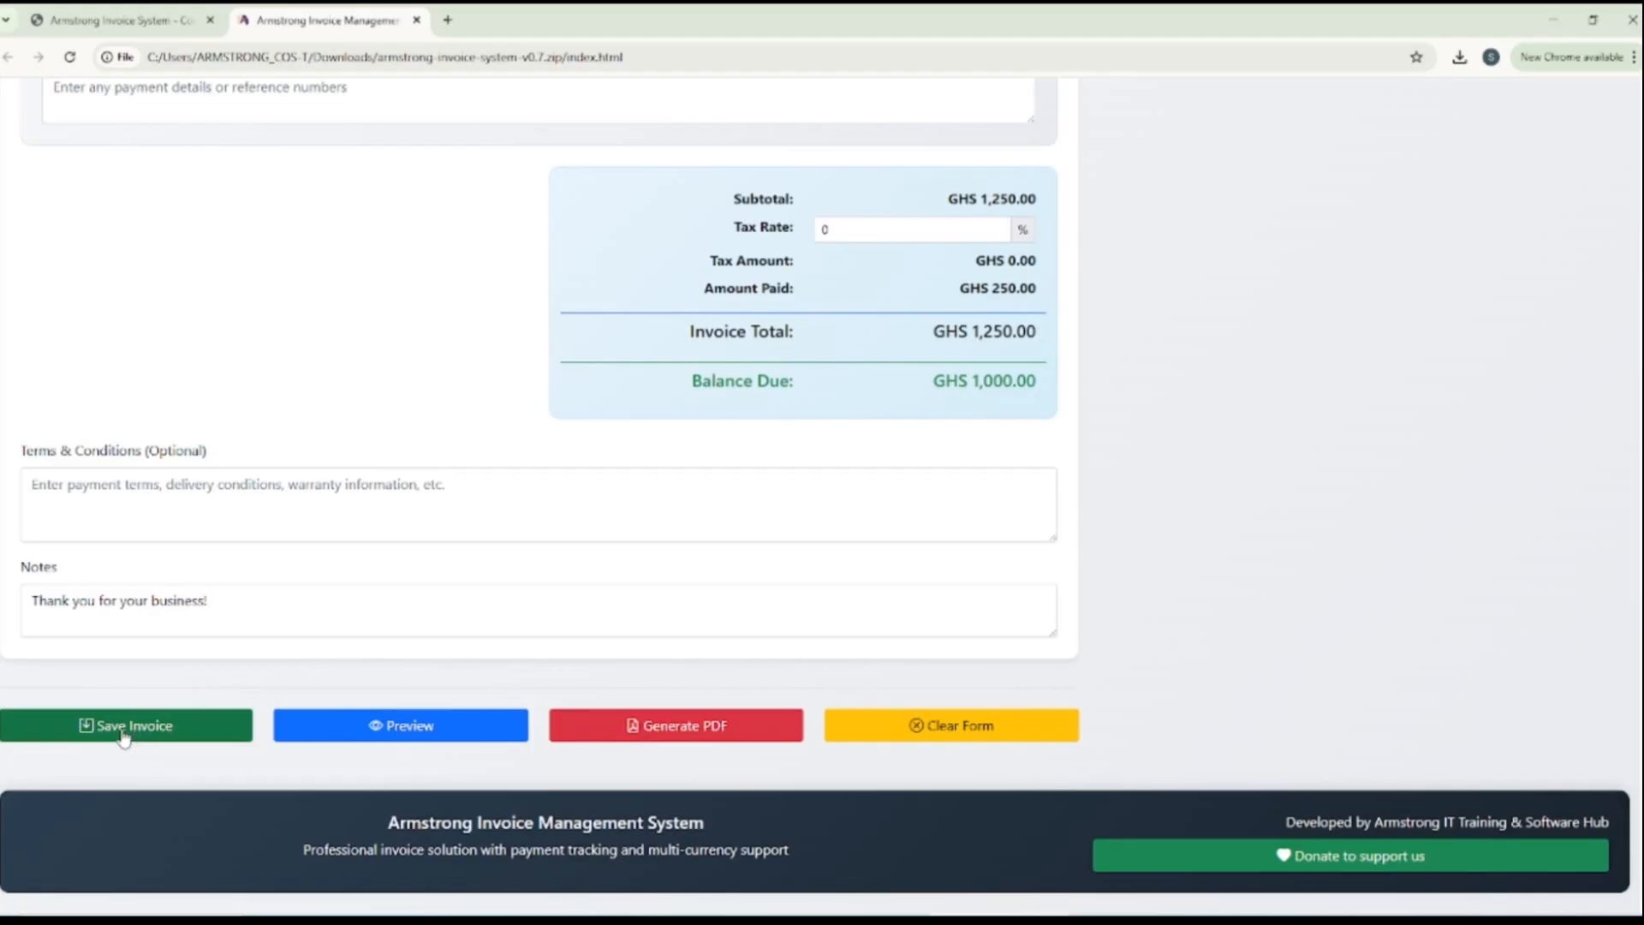
pyautogui.click(124, 735)
pyautogui.click(634, 725)
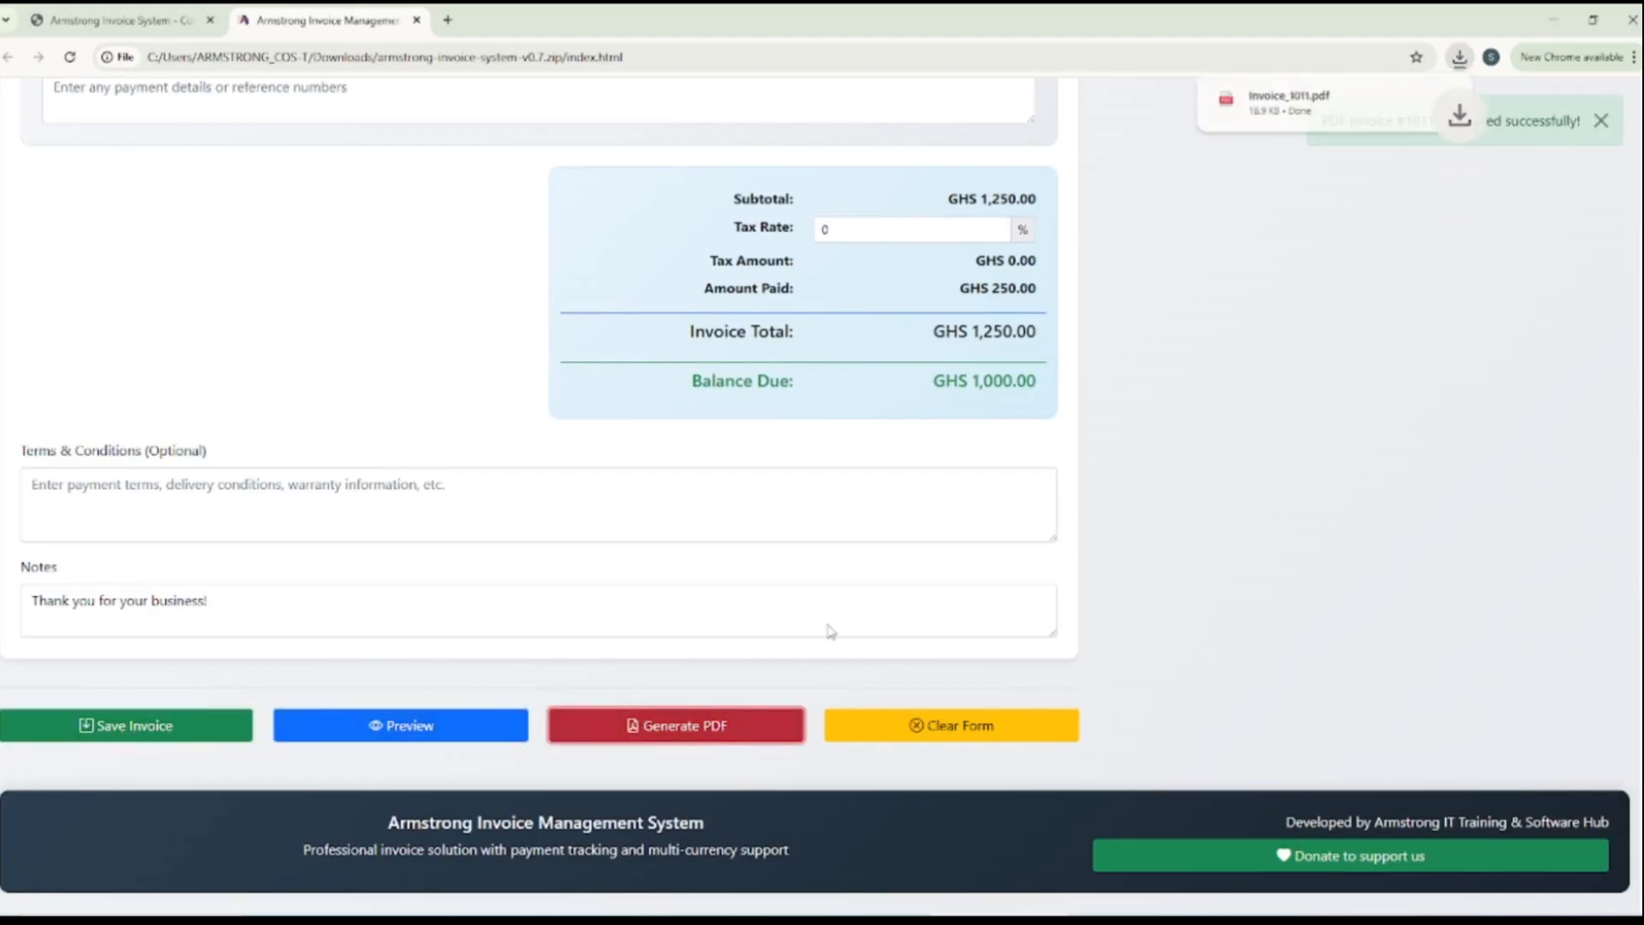
# Open the downloaded invoice PDF, check its payment status label, and close it
pyautogui.click(1341, 94)
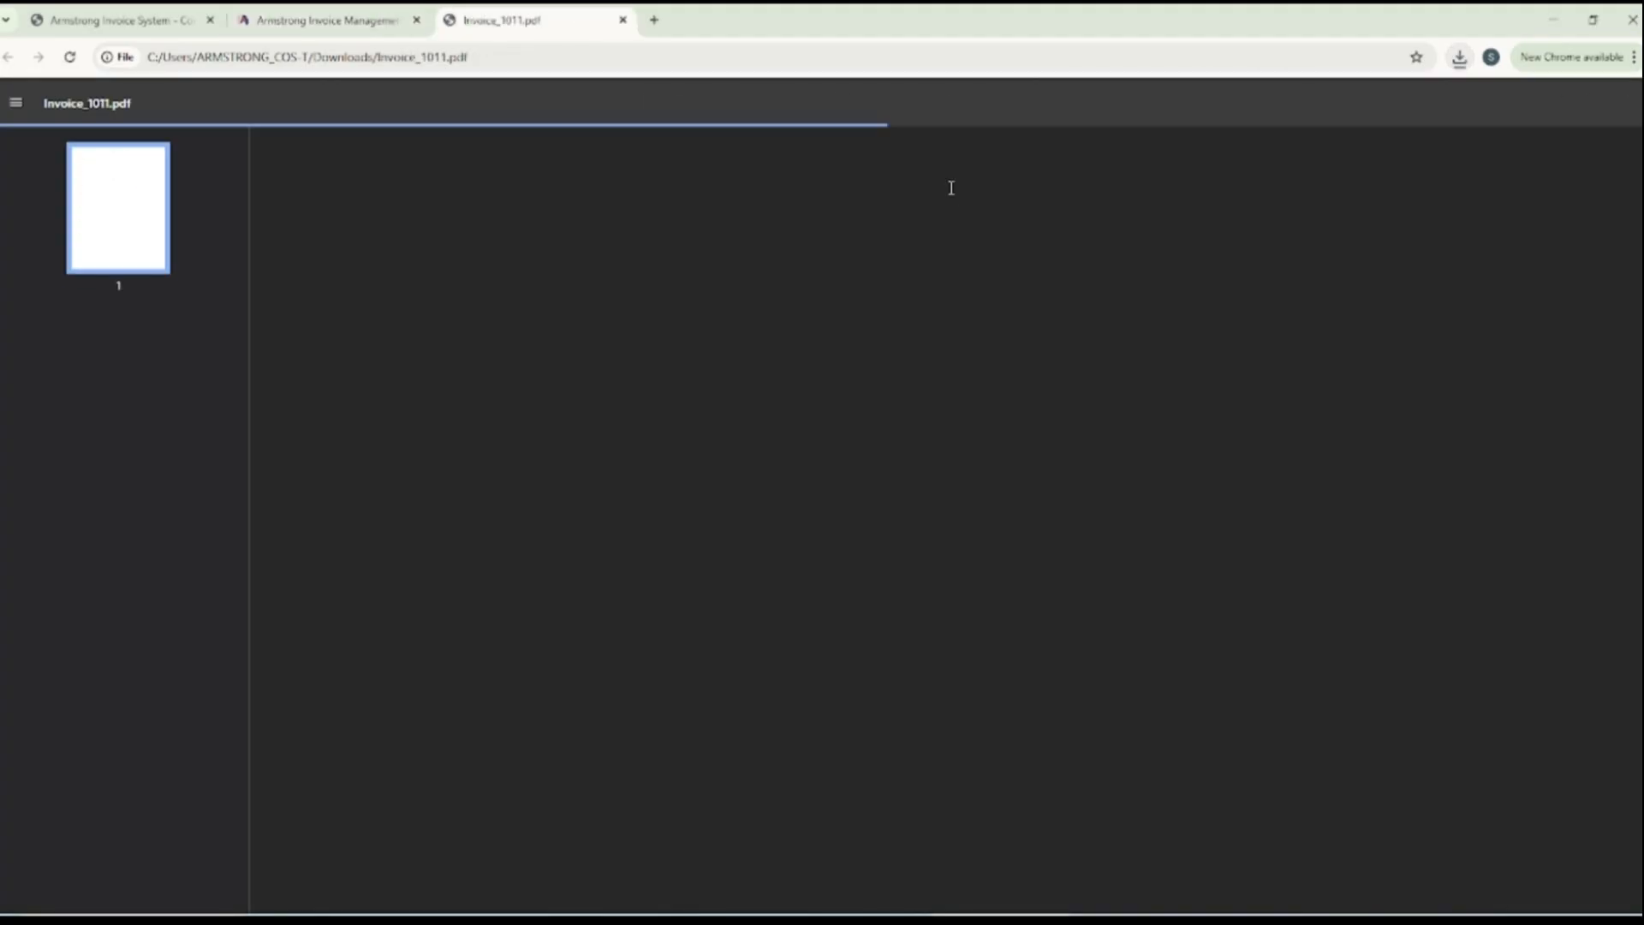
pyautogui.scroll(-3, 928, 347)
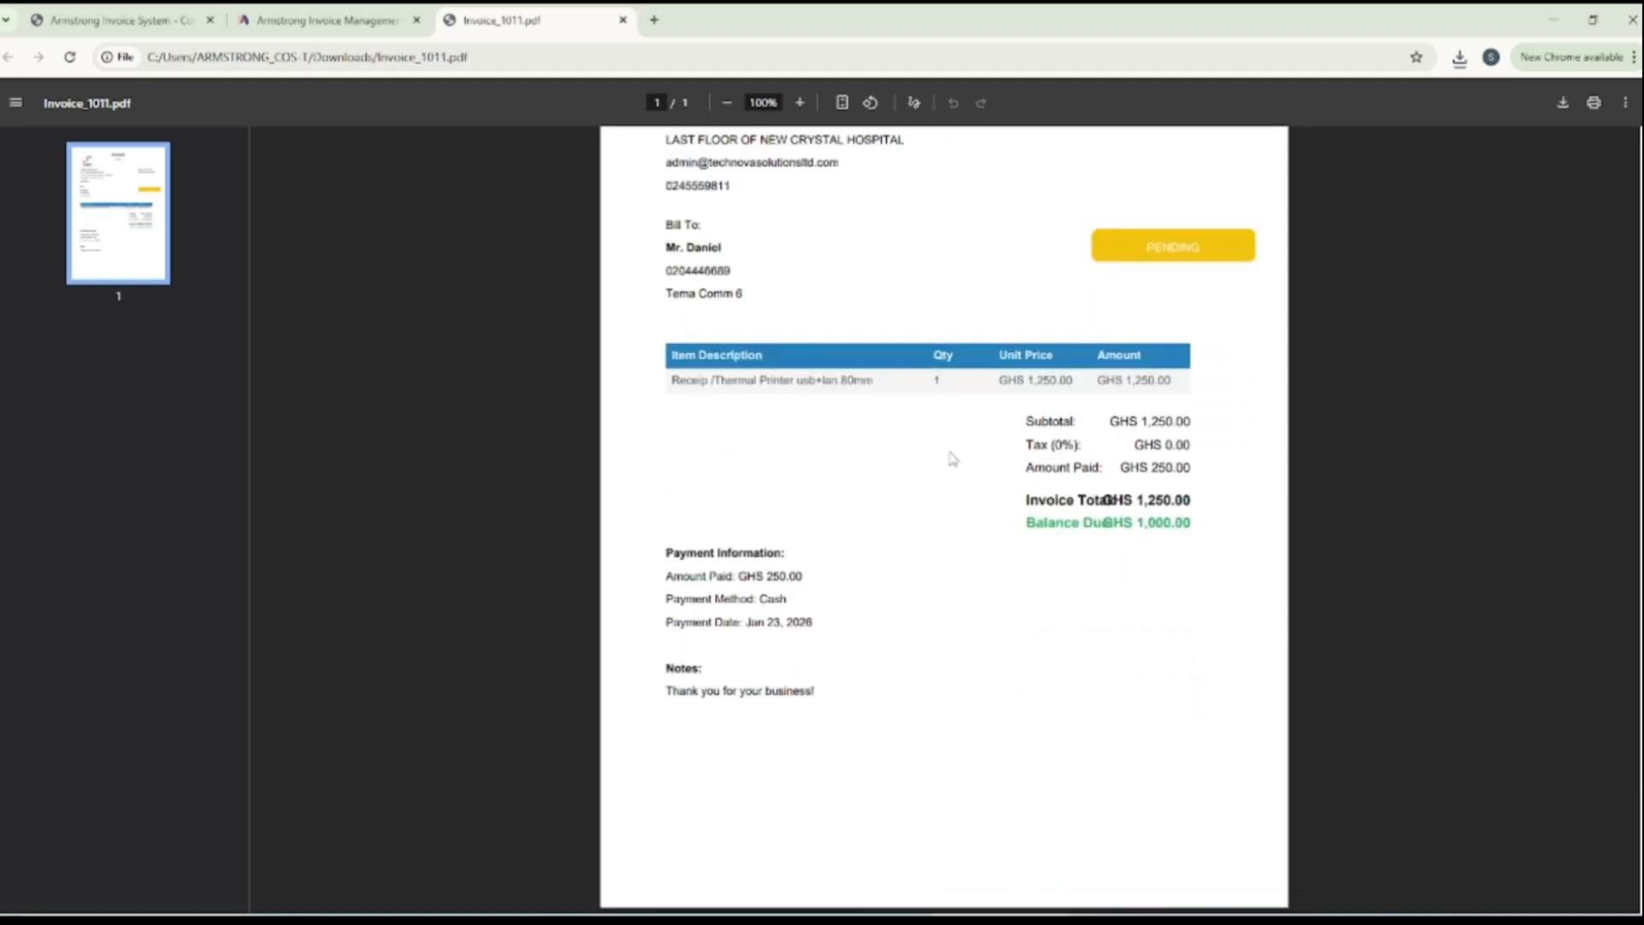
pyautogui.moveTo(1144, 248); pyautogui.dragTo(1202, 248)
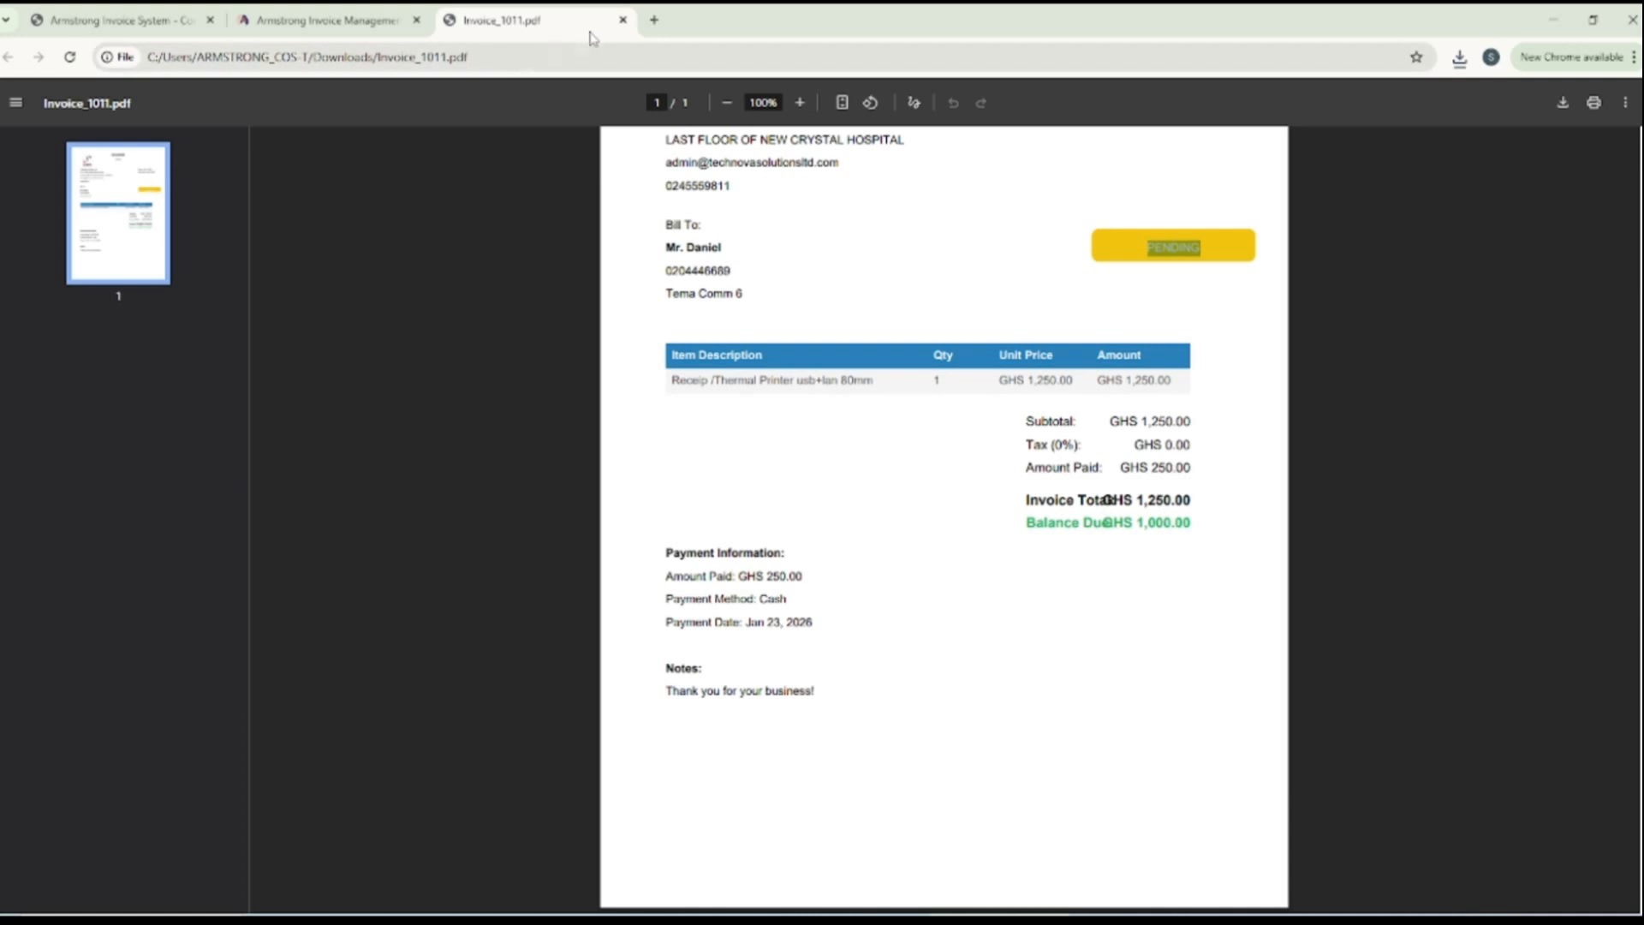
pyautogui.click(622, 20)
# Preview the newly saved TechNova invoice from the Invoice History and close the preview
pyautogui.scroll(10, 1040, 454)
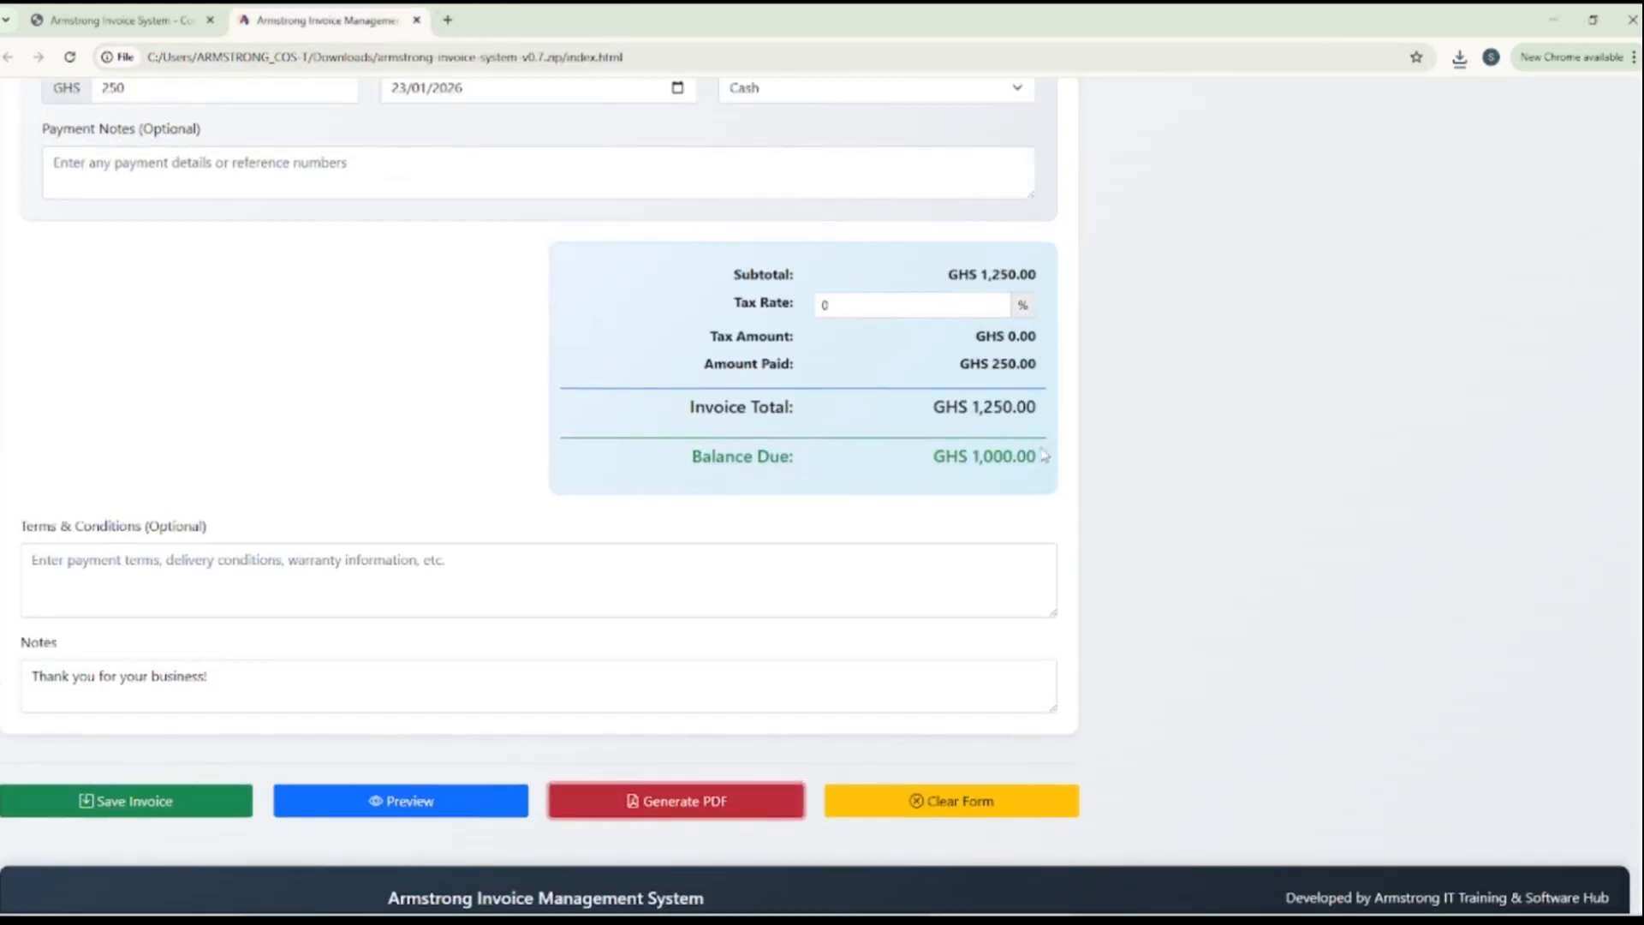
pyautogui.scroll(3, 1355, 382)
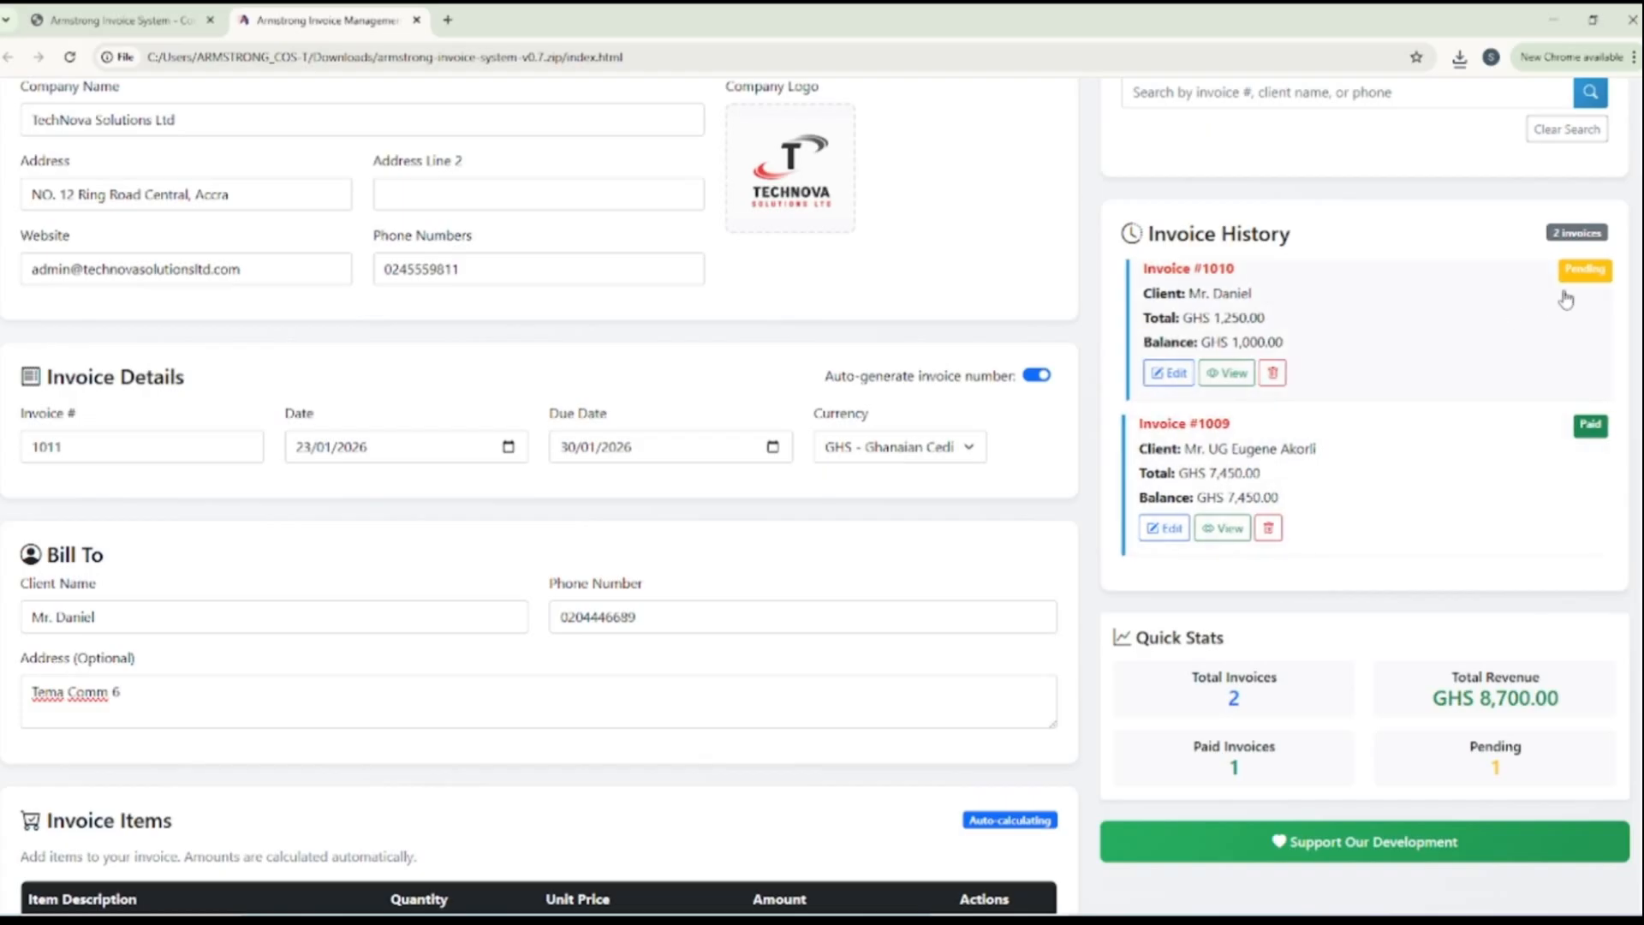
pyautogui.click(1224, 374)
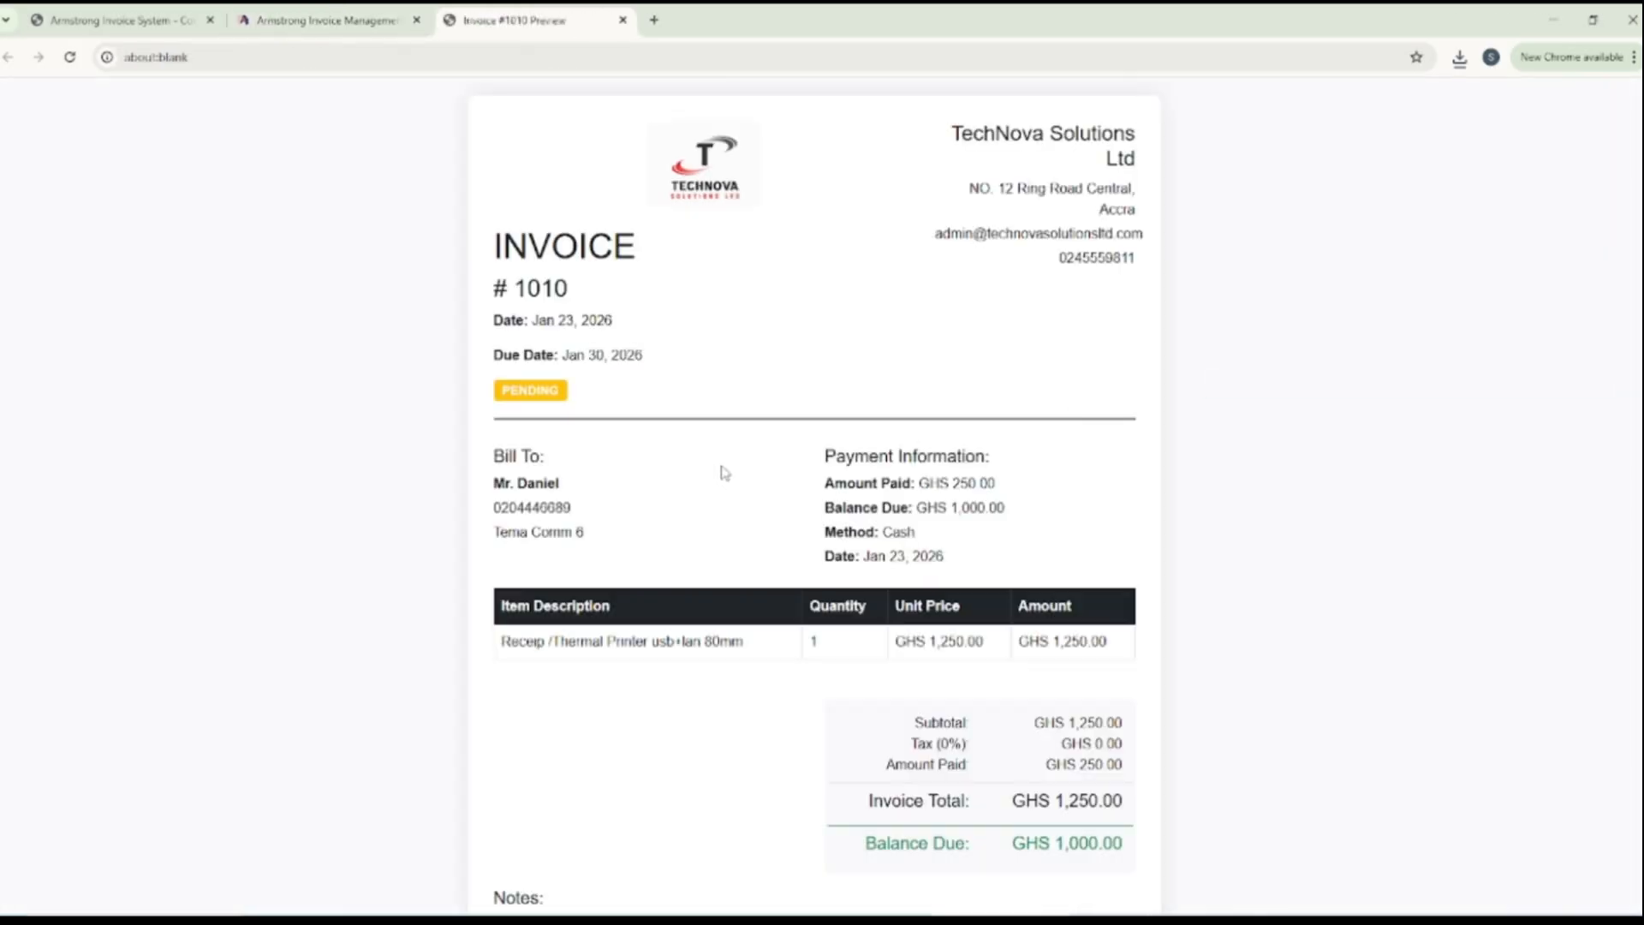
pyautogui.scroll(-2, 748, 378)
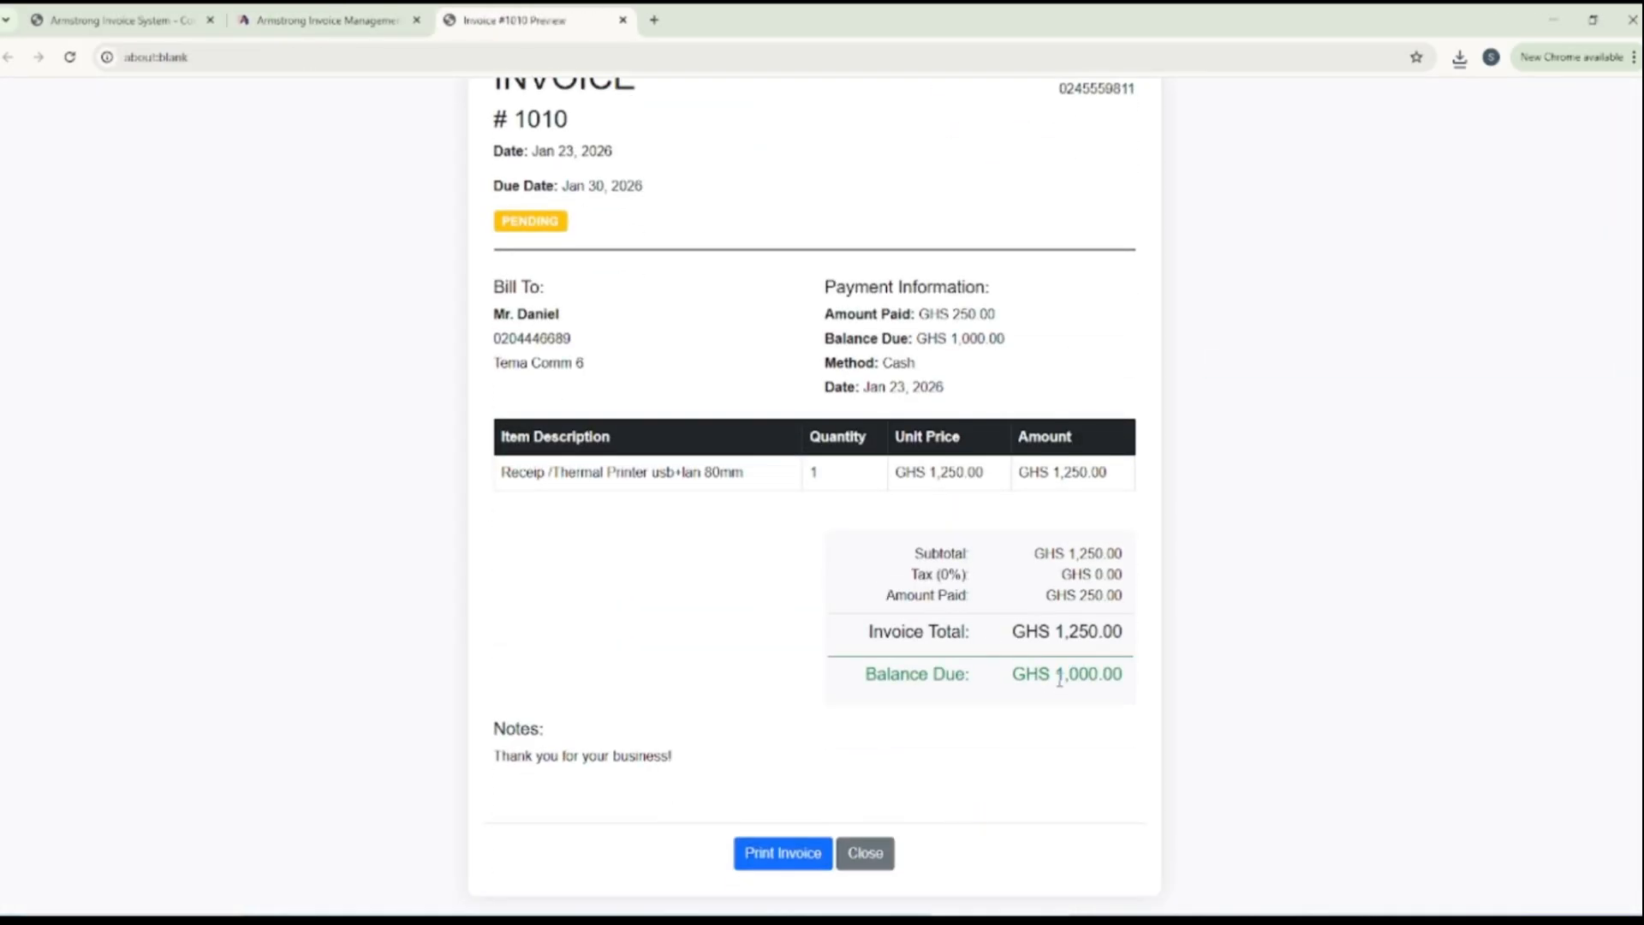
pyautogui.click(623, 20)
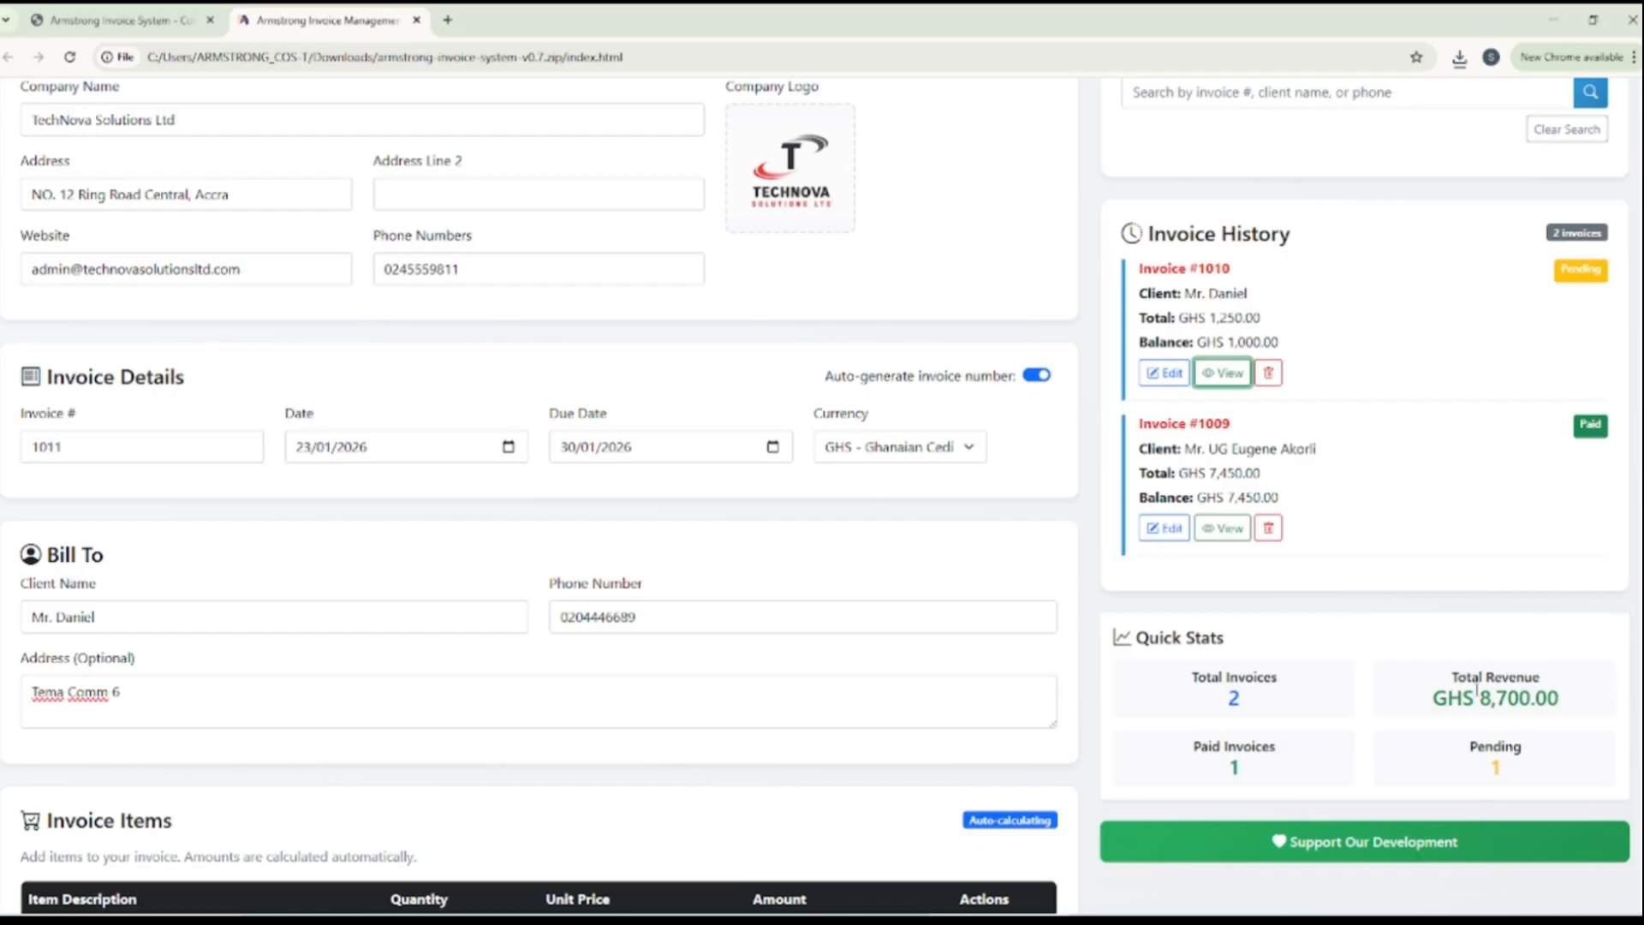
# Search the saved invoices by invoice number for 1010 and for 1009
pyautogui.scroll(-4, 1468, 732)
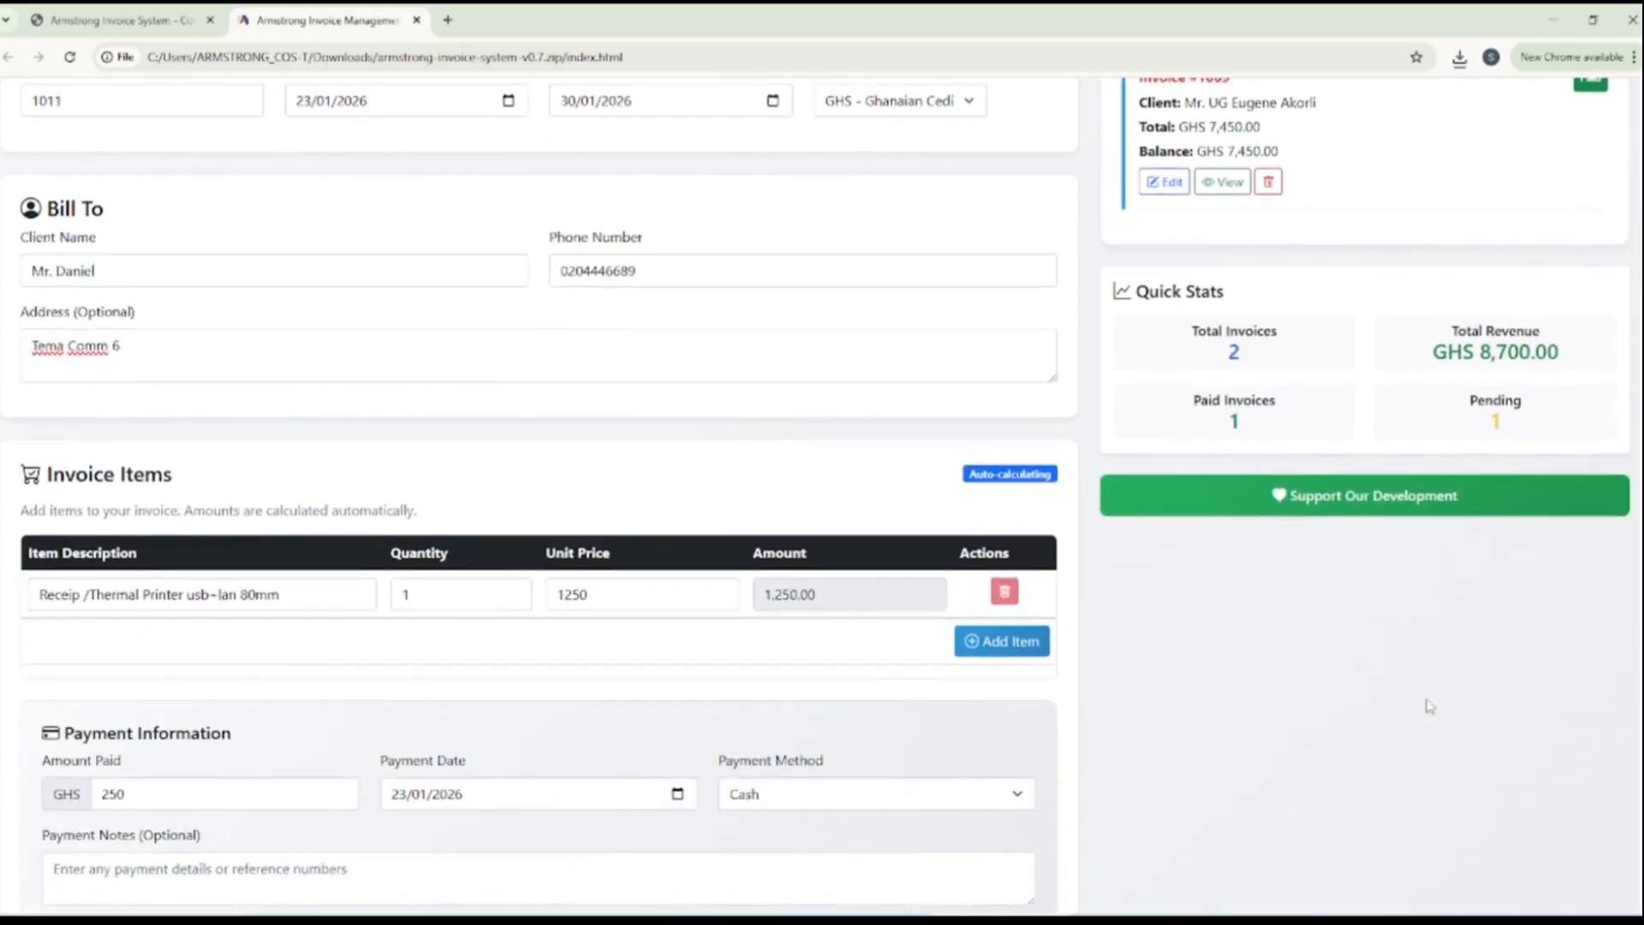
pyautogui.scroll(7, 1428, 705)
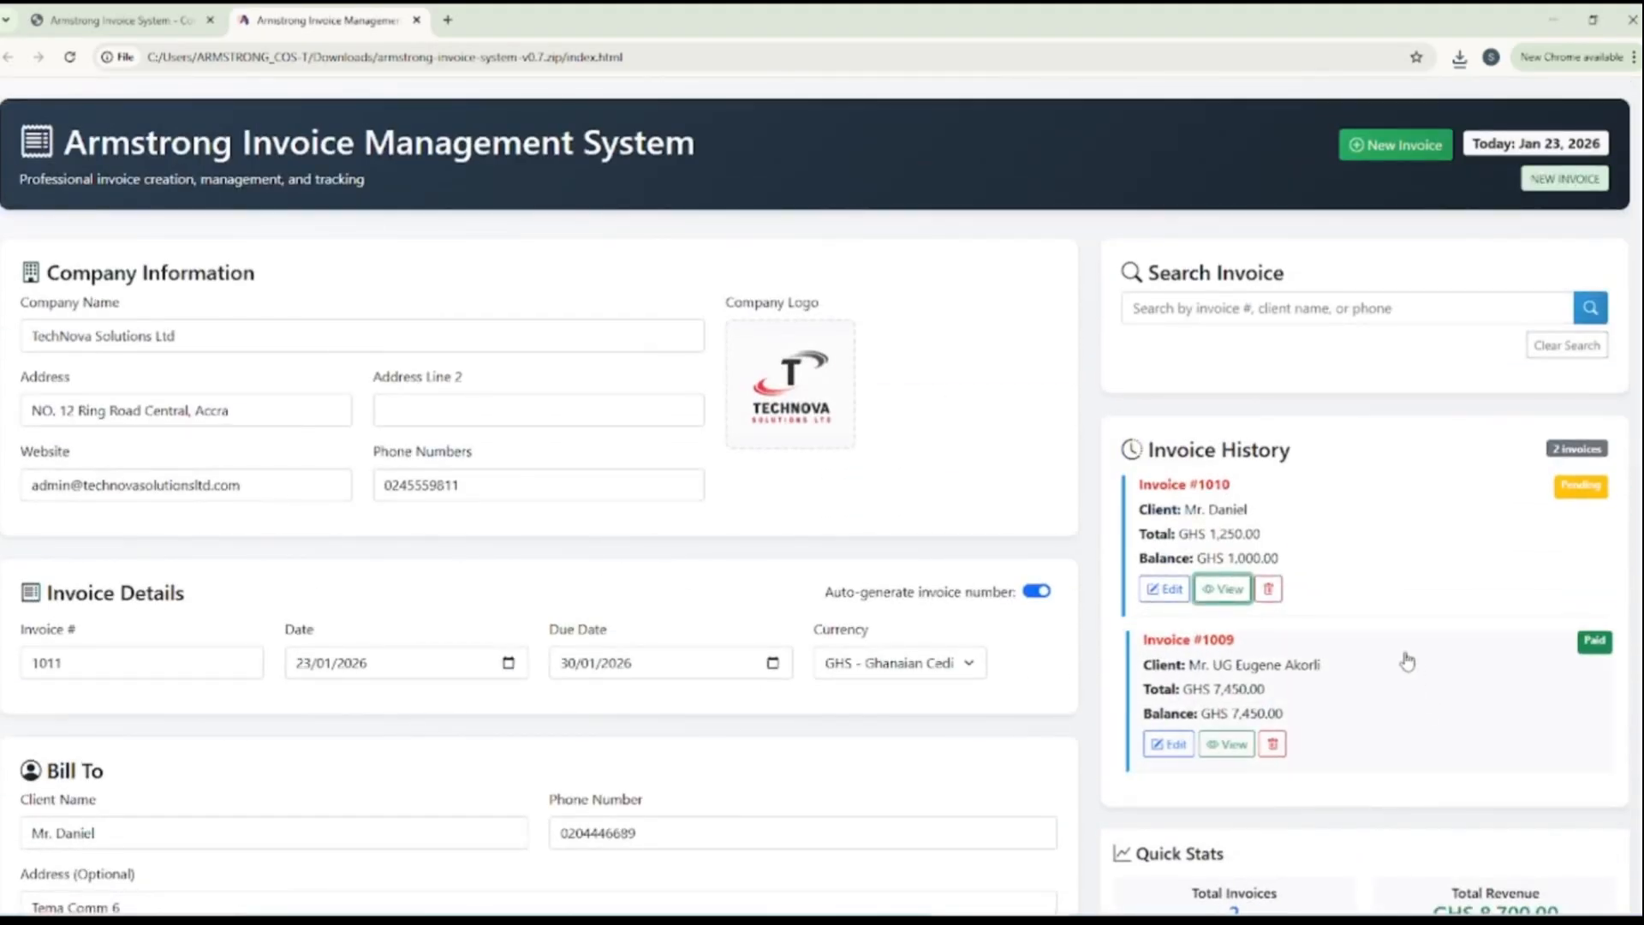
pyautogui.click(1225, 311)
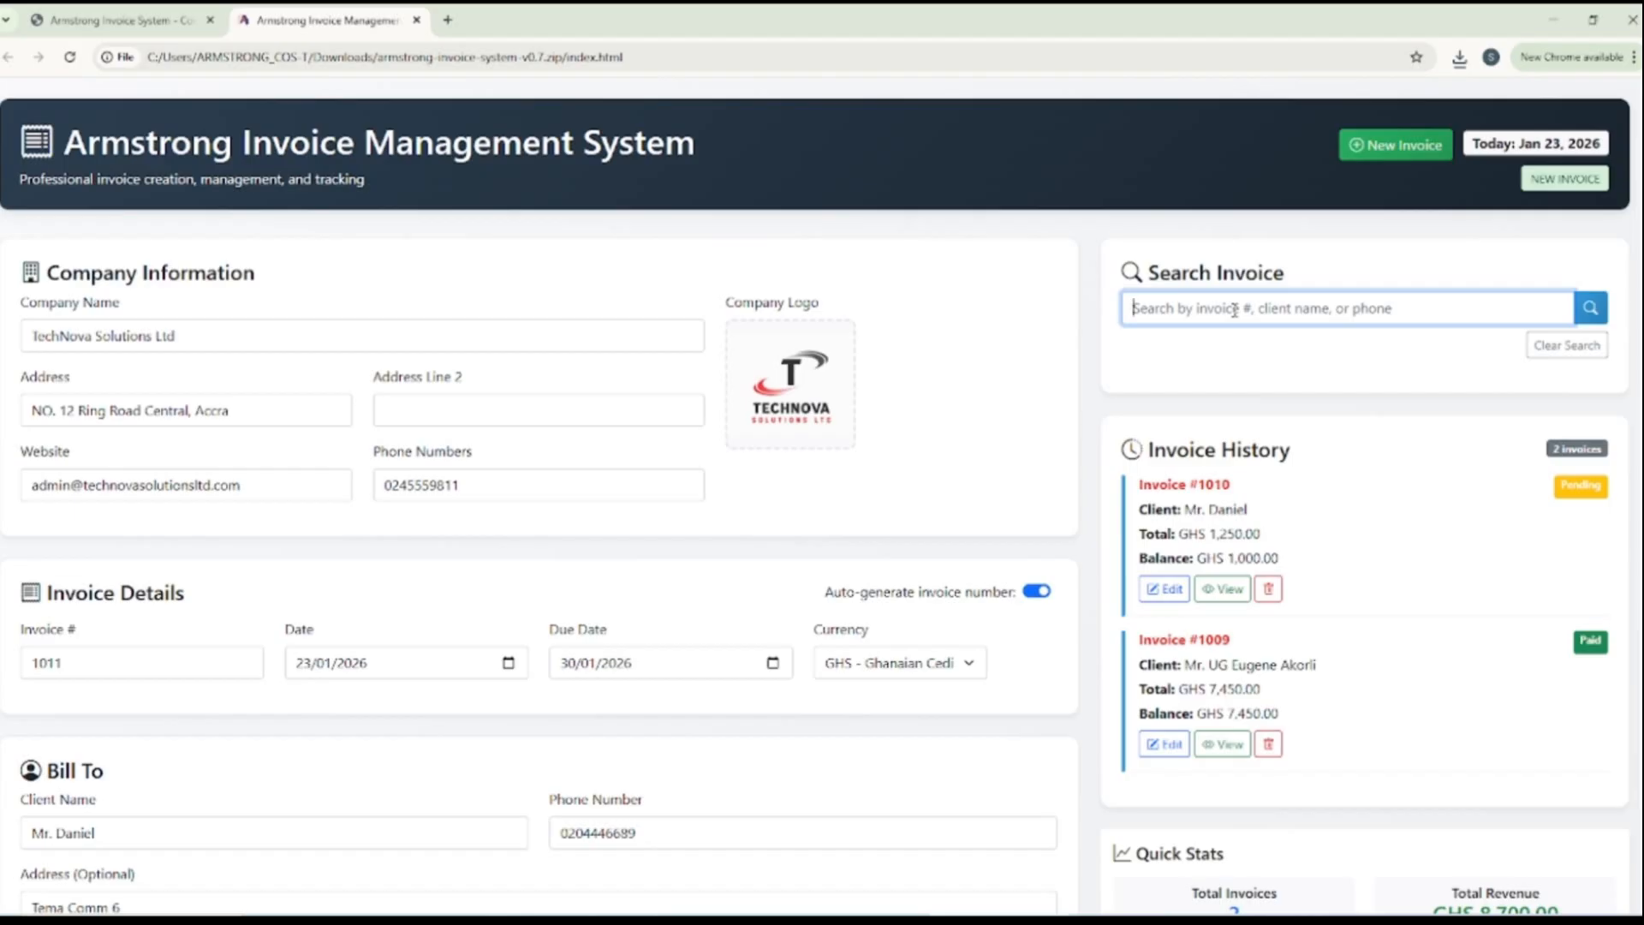
pyautogui.write('1010')
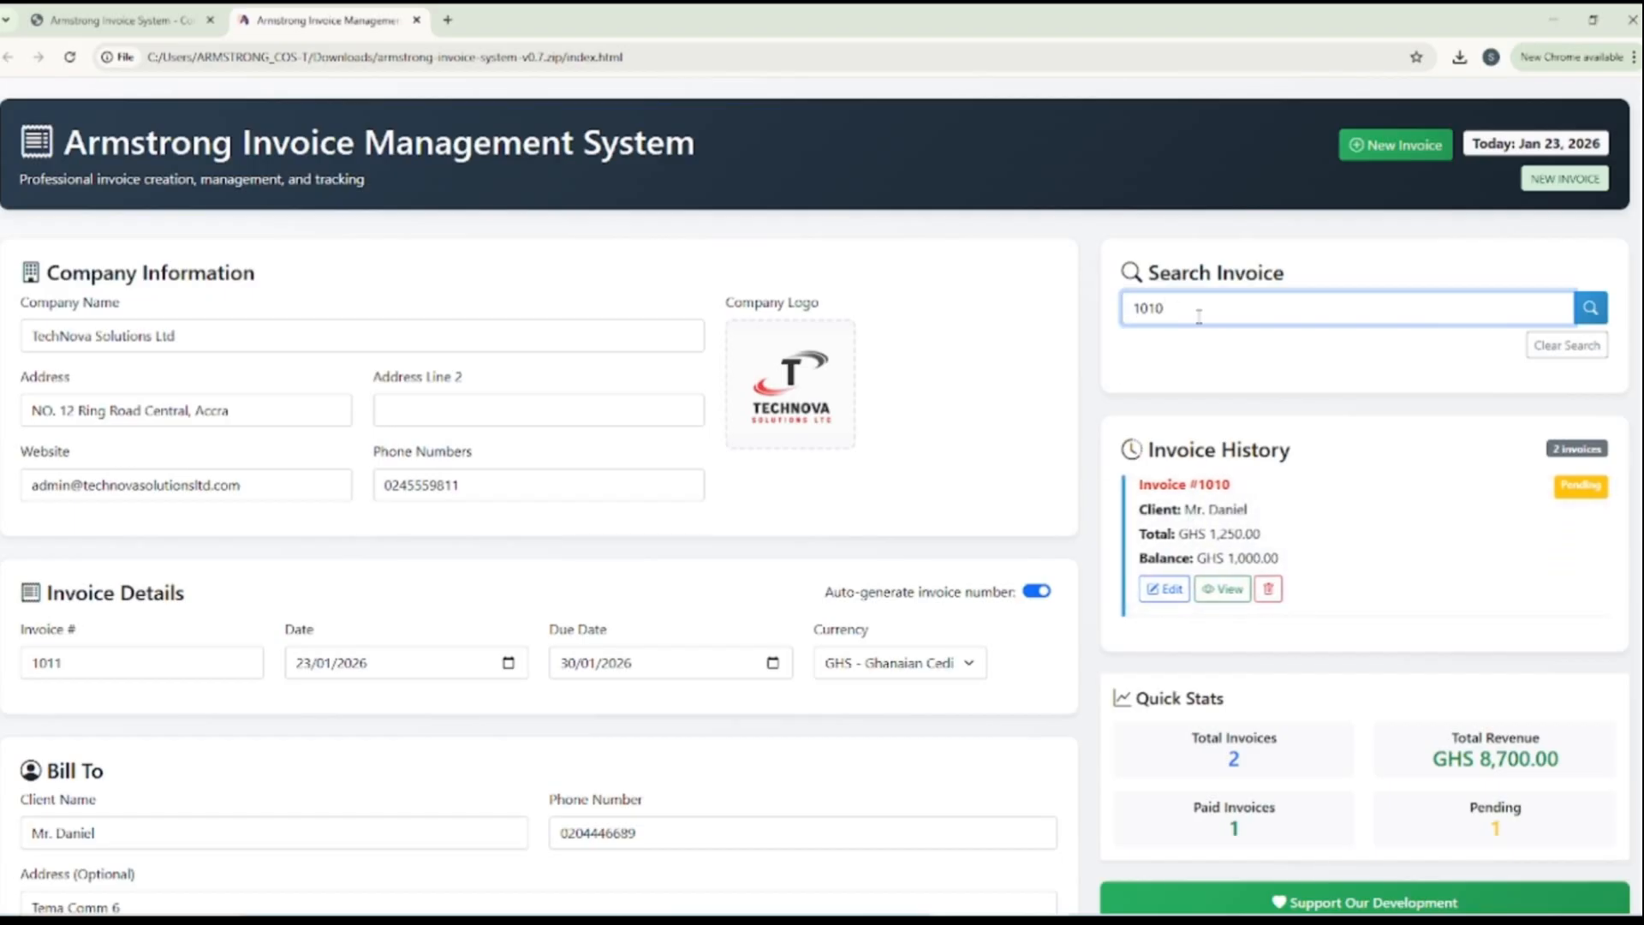
pyautogui.moveTo(1181, 310); pyautogui.dragTo(1129, 306)
pyautogui.write('1009')
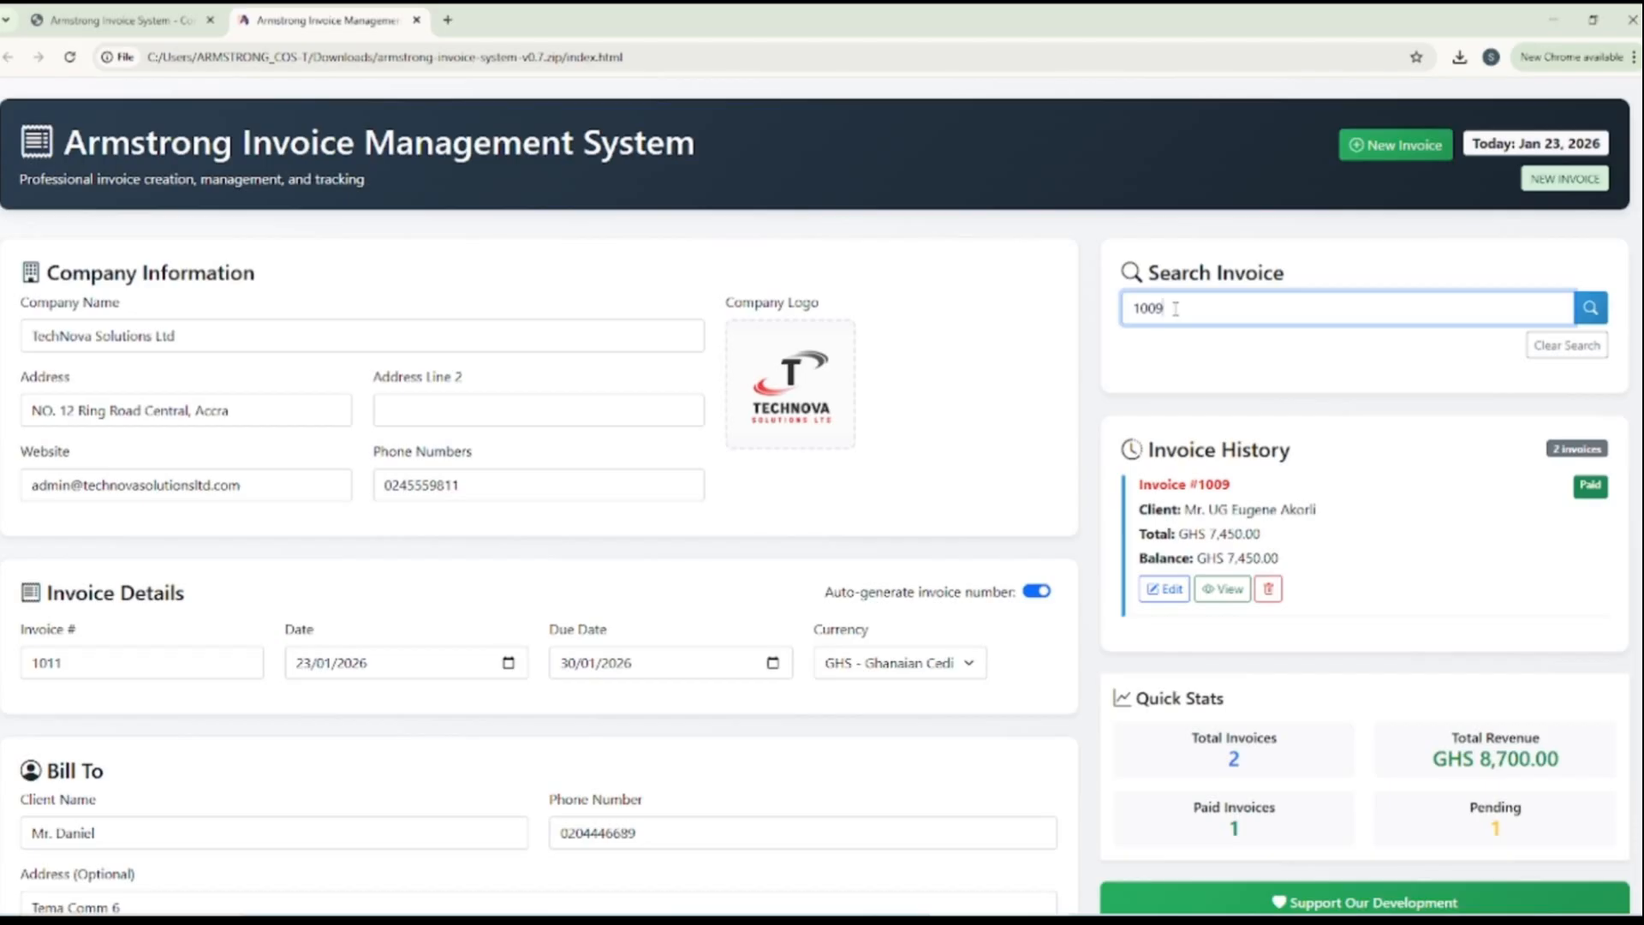
# Search the saved invoices by the new client's name instead of an invoice number
pyautogui.moveTo(1170, 310); pyautogui.dragTo(1123, 311)
pyautogui.write('Daniel')
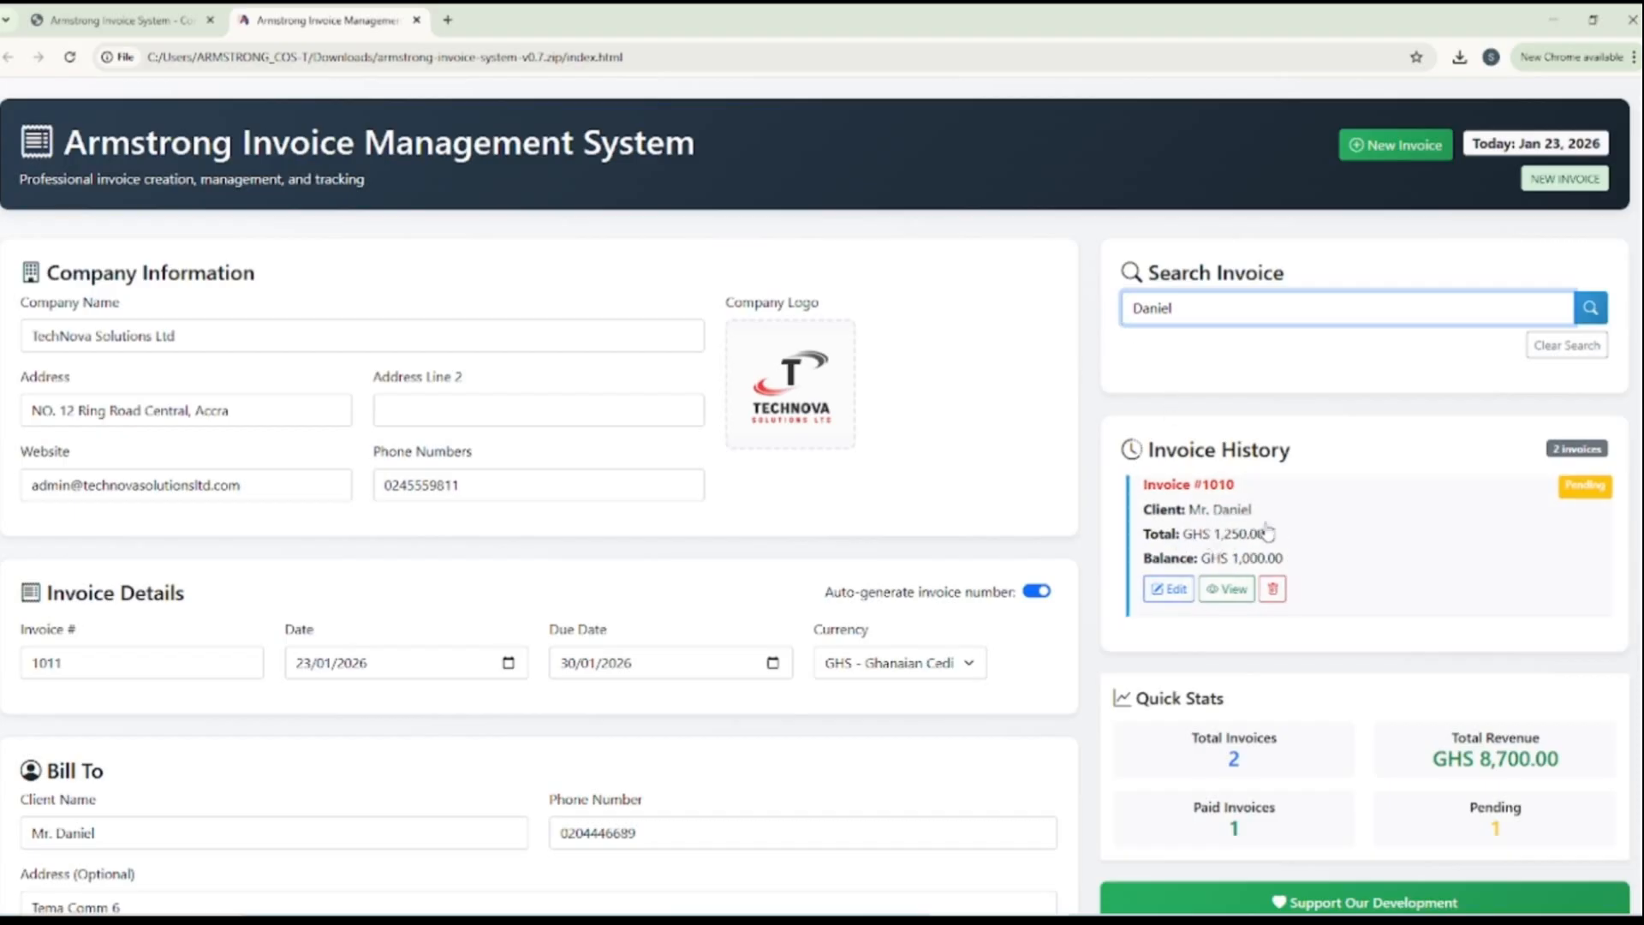
# Preview the client's invoice from the filtered Invoice History and start printing it
pyautogui.scroll(-6, 884, 573)
pyautogui.scroll(-7, 884, 572)
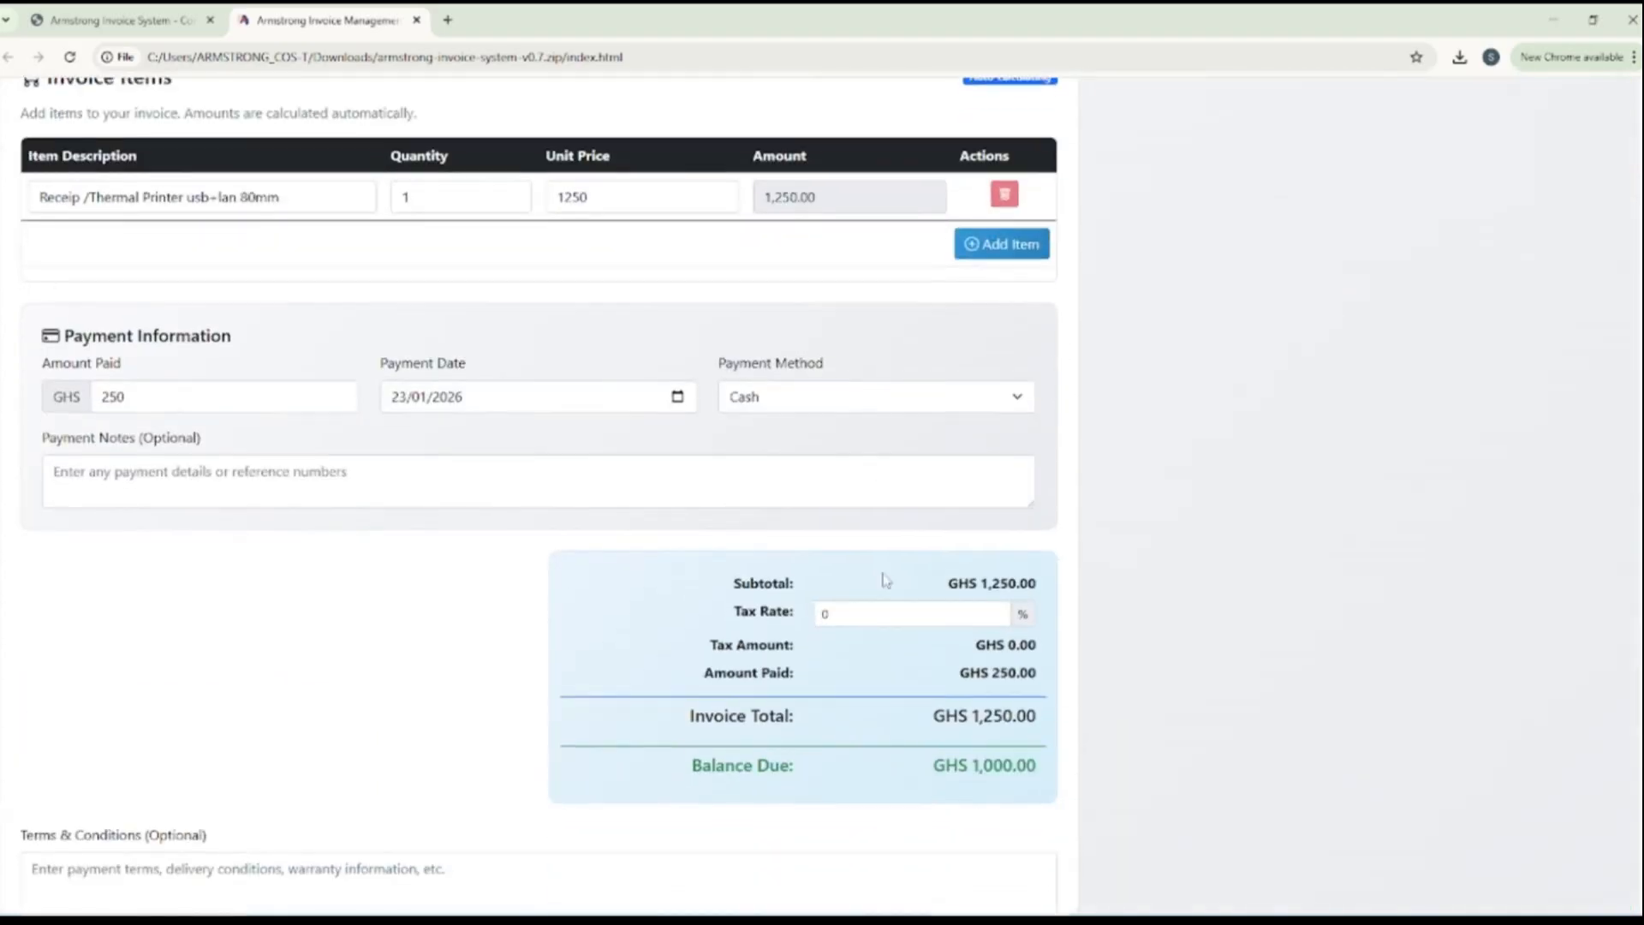
pyautogui.scroll(6, 886, 580)
pyautogui.scroll(4, 884, 581)
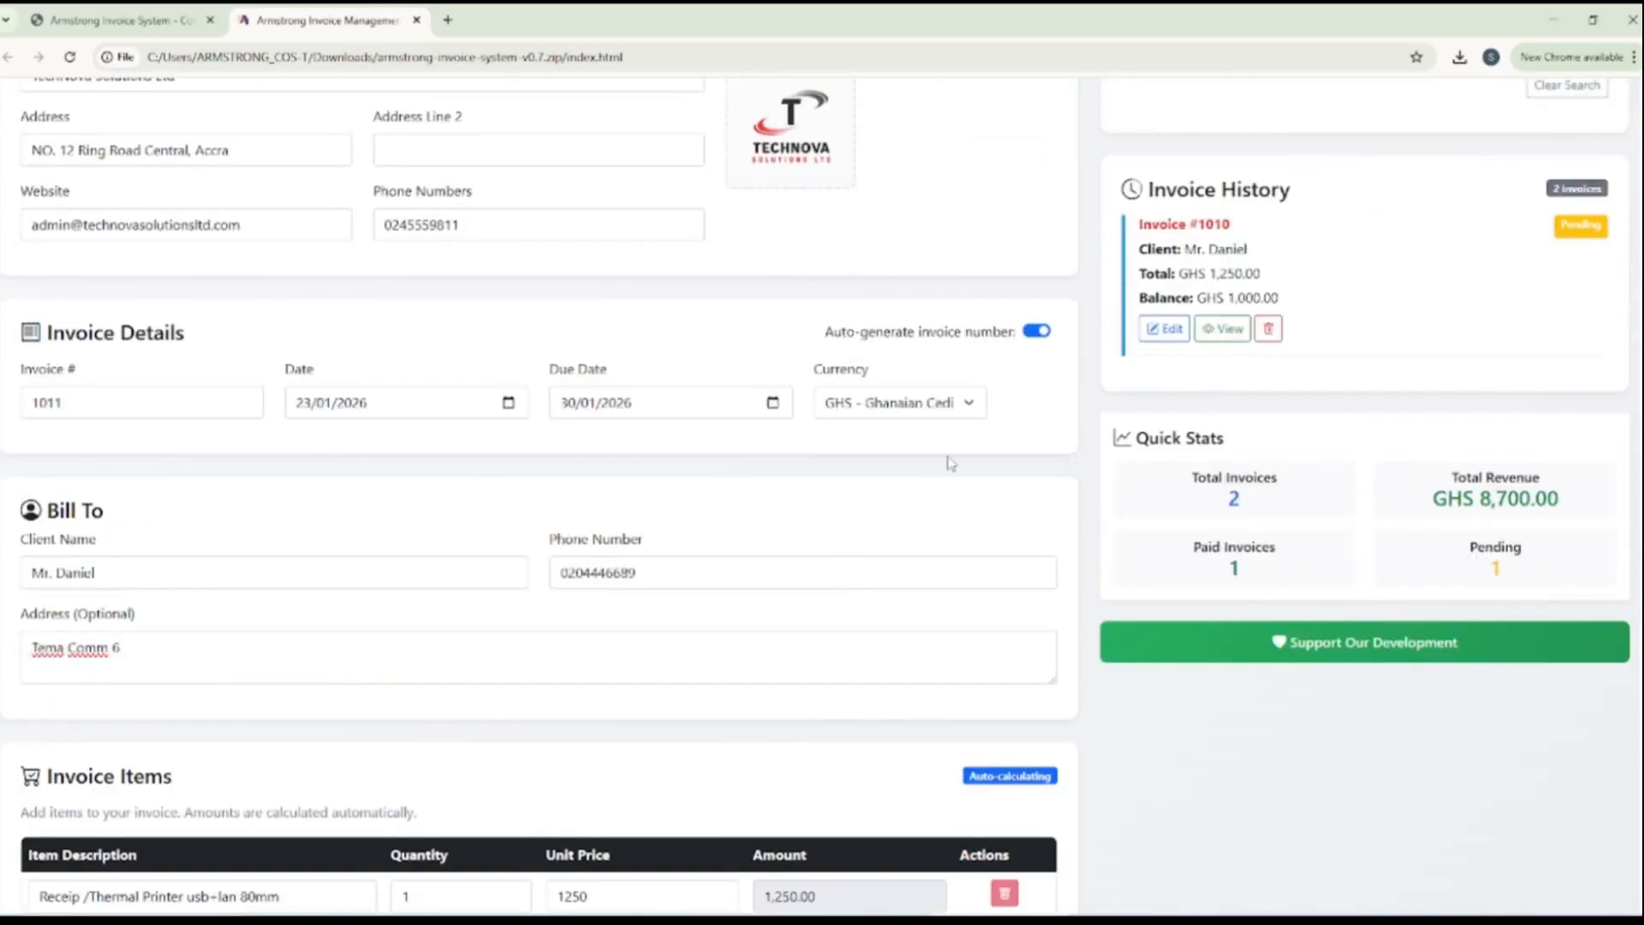
pyautogui.click(1220, 333)
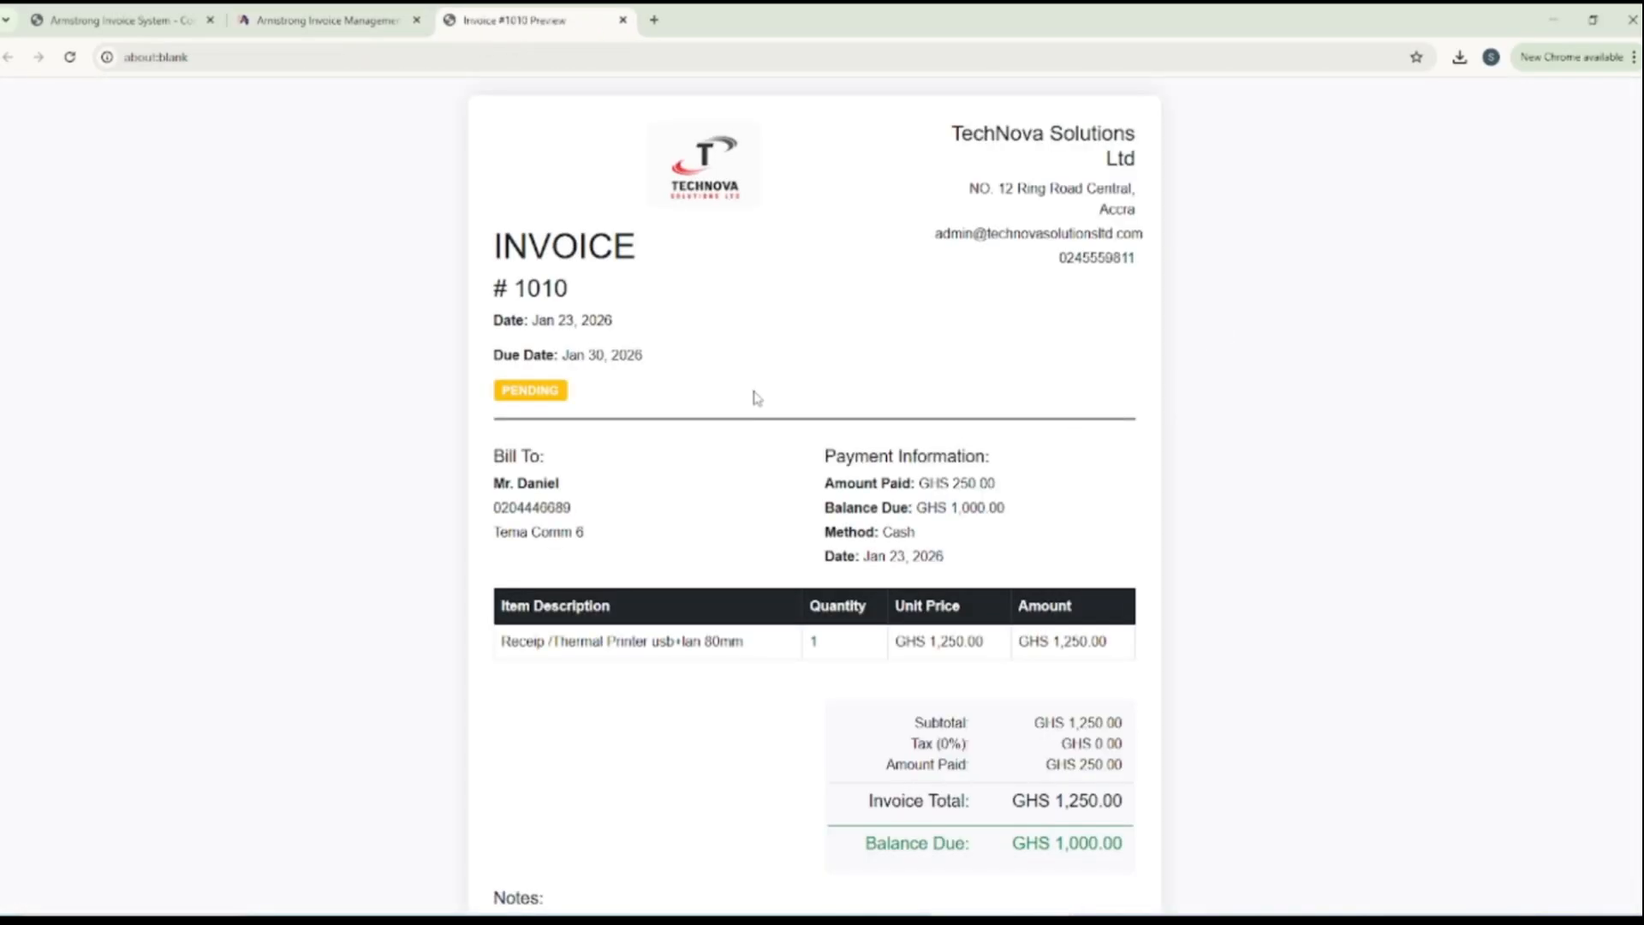
pyautogui.scroll(-2, 792, 409)
pyautogui.click(809, 856)
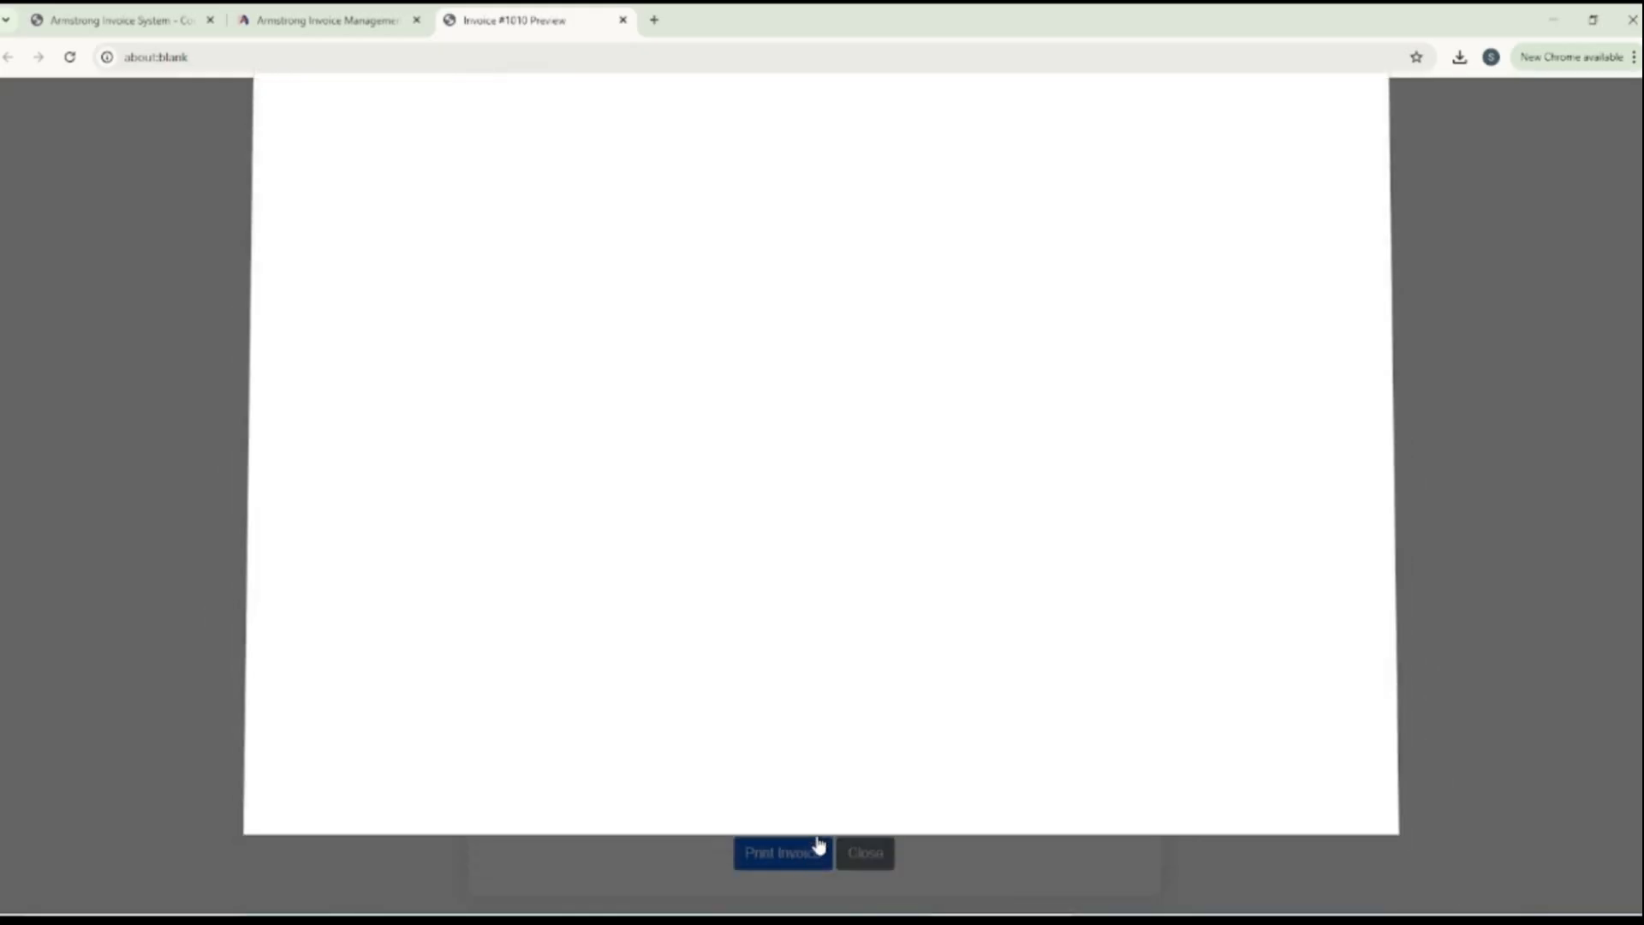